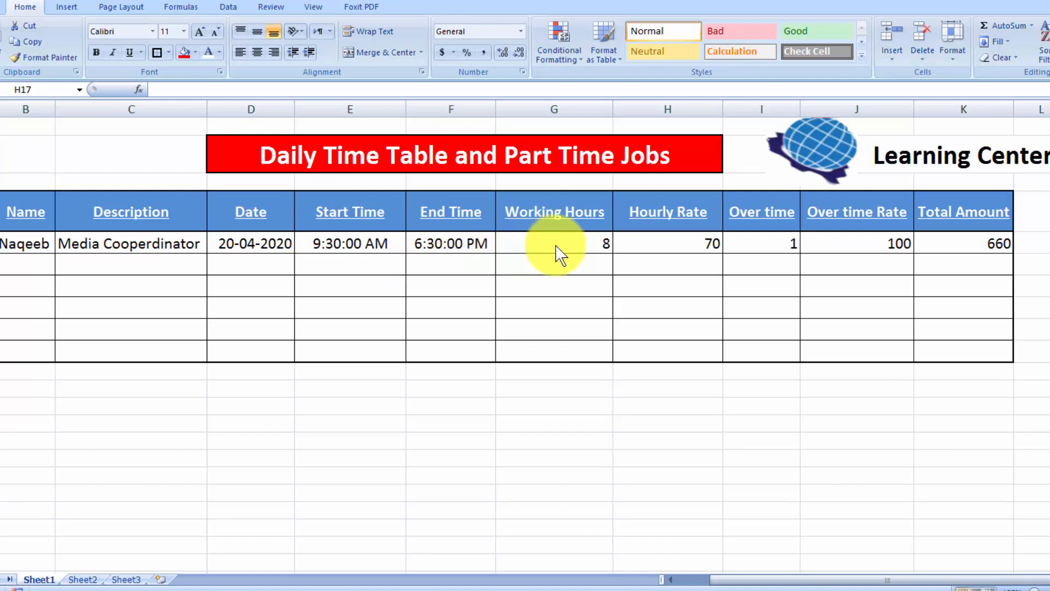
Examine the first entry's Working Hours, Hourly Rate, Over time, Over time Rate and Total Amount cells and their formulas.
left_click(583, 244)
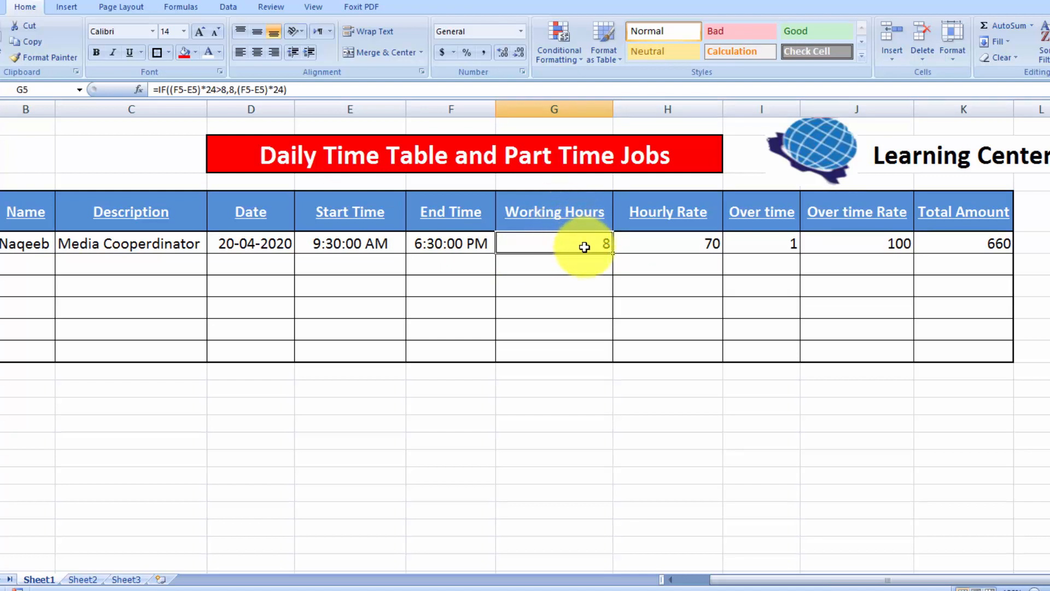
left_click(668, 249)
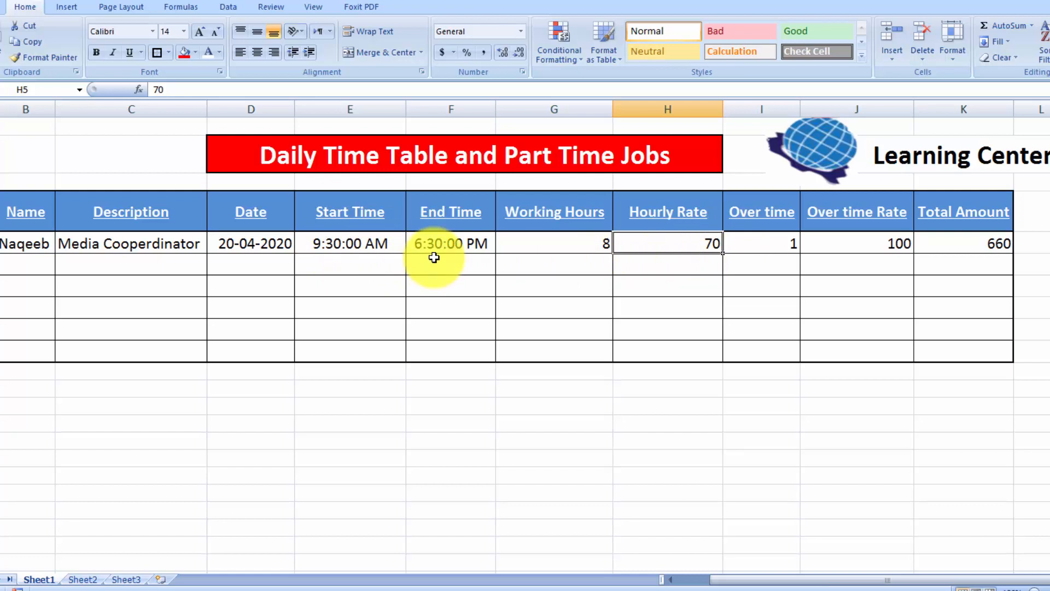
left_click(753, 243)
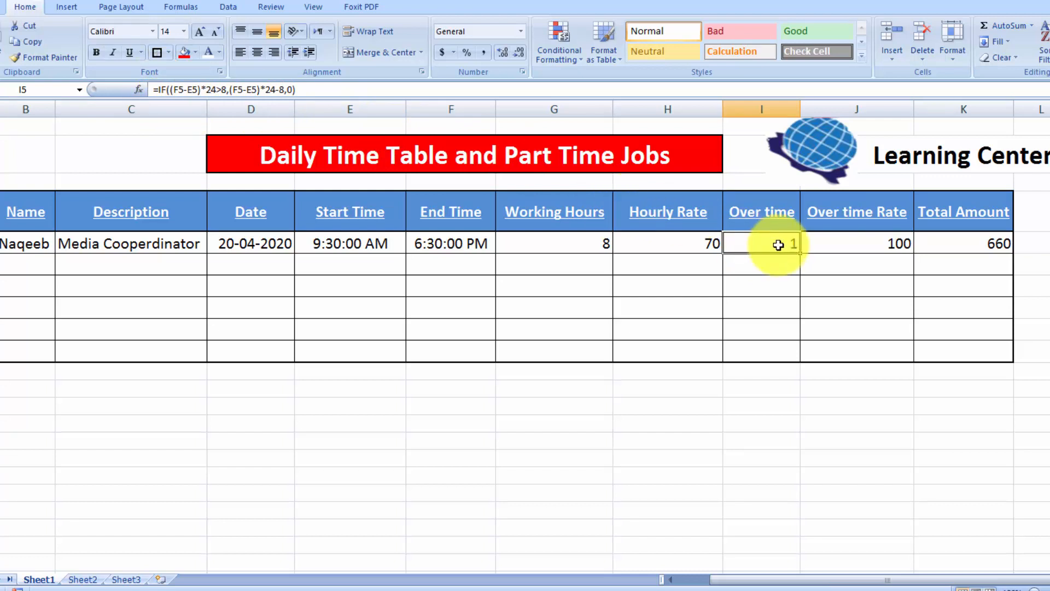
left_click(848, 241)
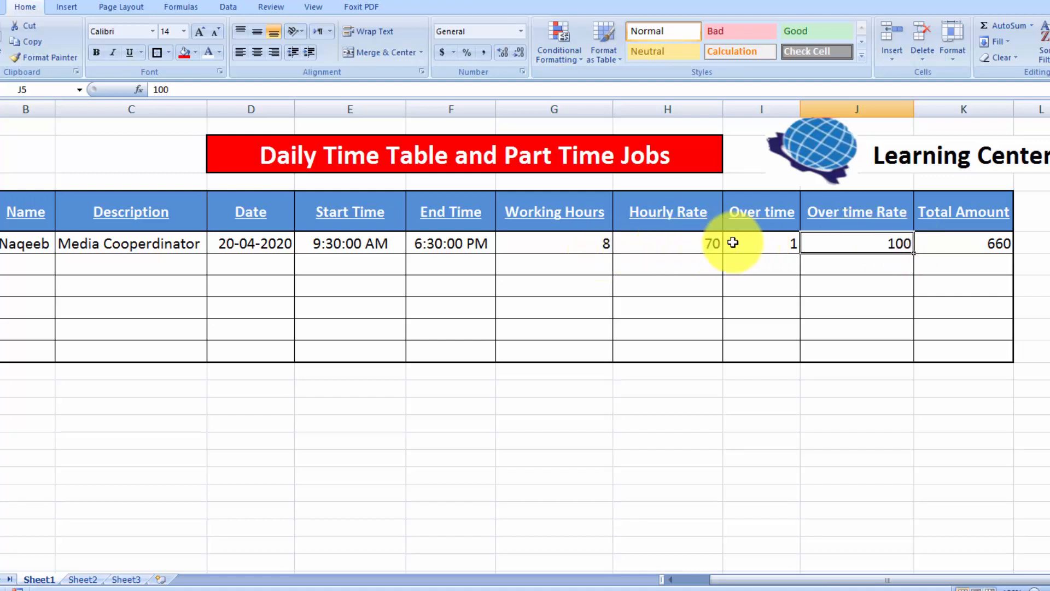
left_click(943, 244)
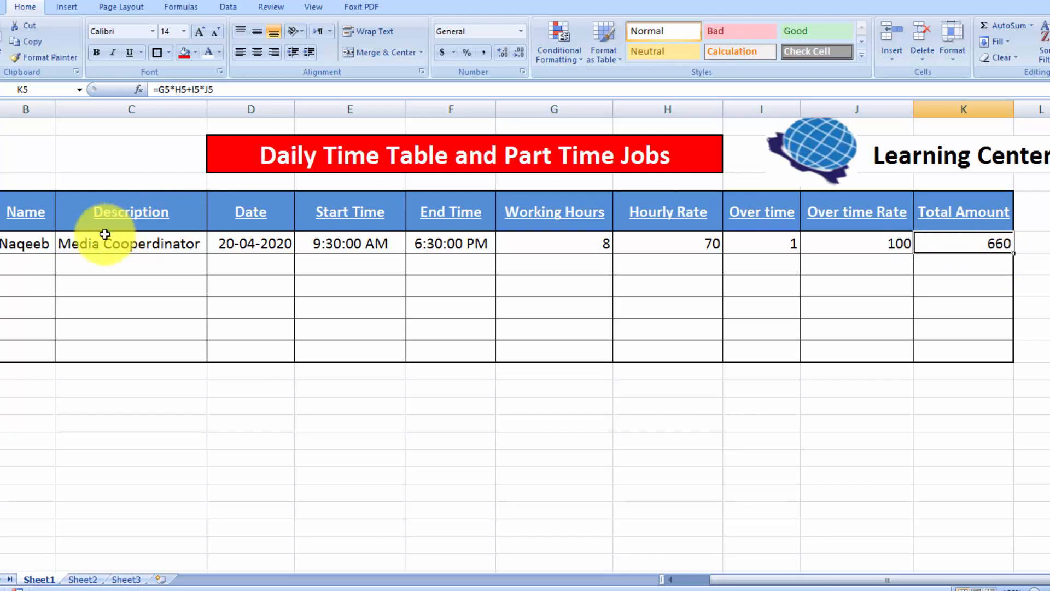
Start a second timetable entry in row 6 with the employee's name, description labour supervisor and the current date, 21-04-2020.
left_click(41, 265)
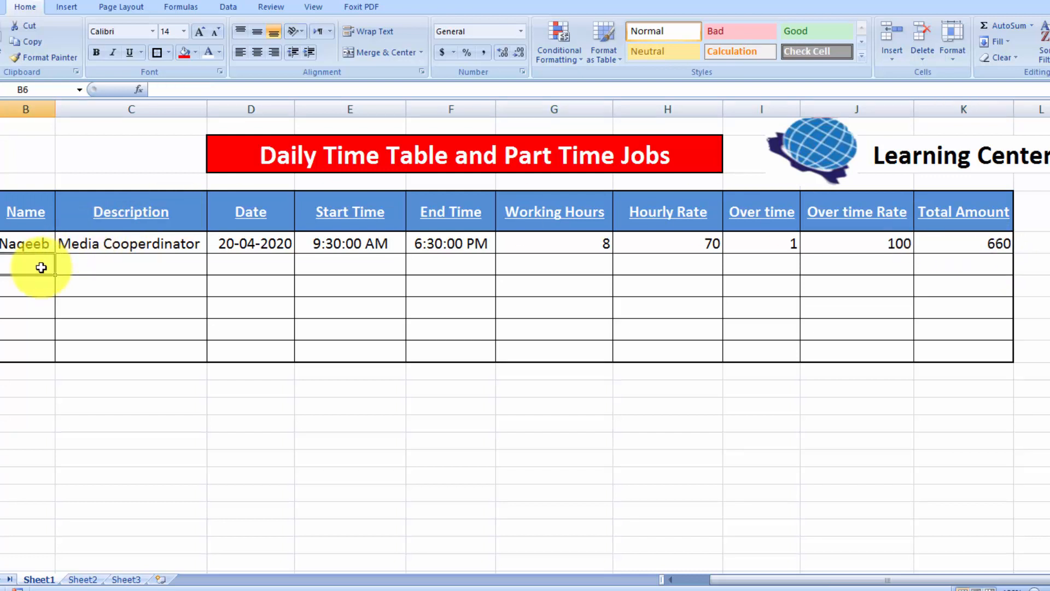
type("saqi")
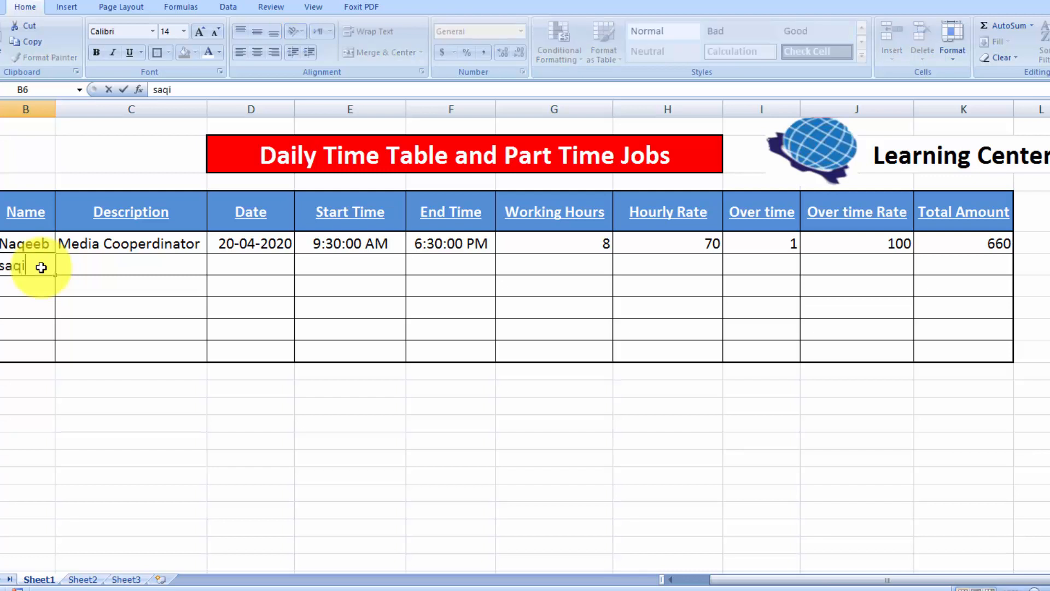
type("b")
key("Tab")
type("labour super")
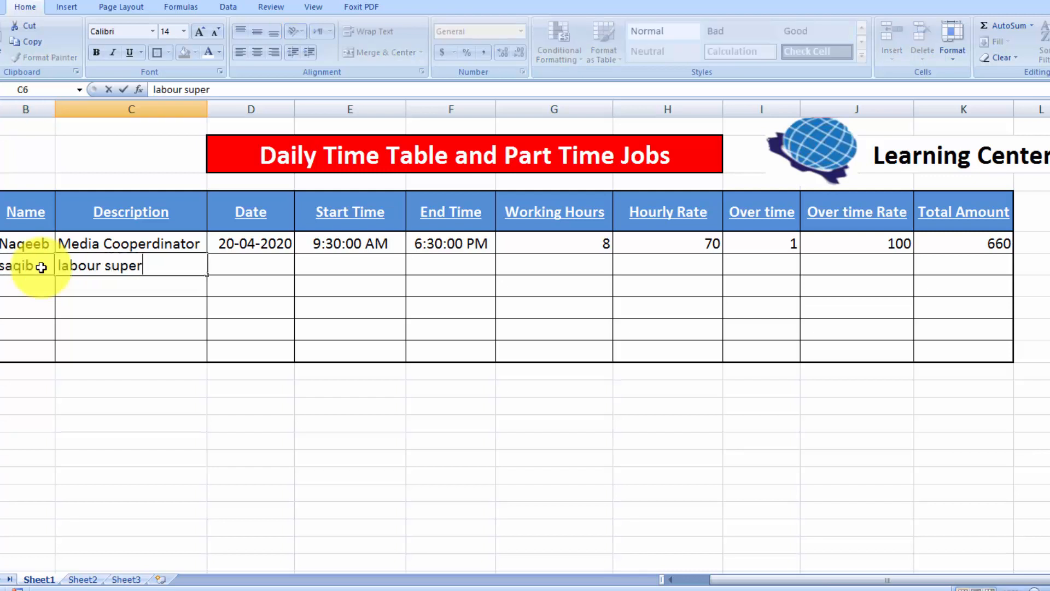
type("visor")
key("Tab")
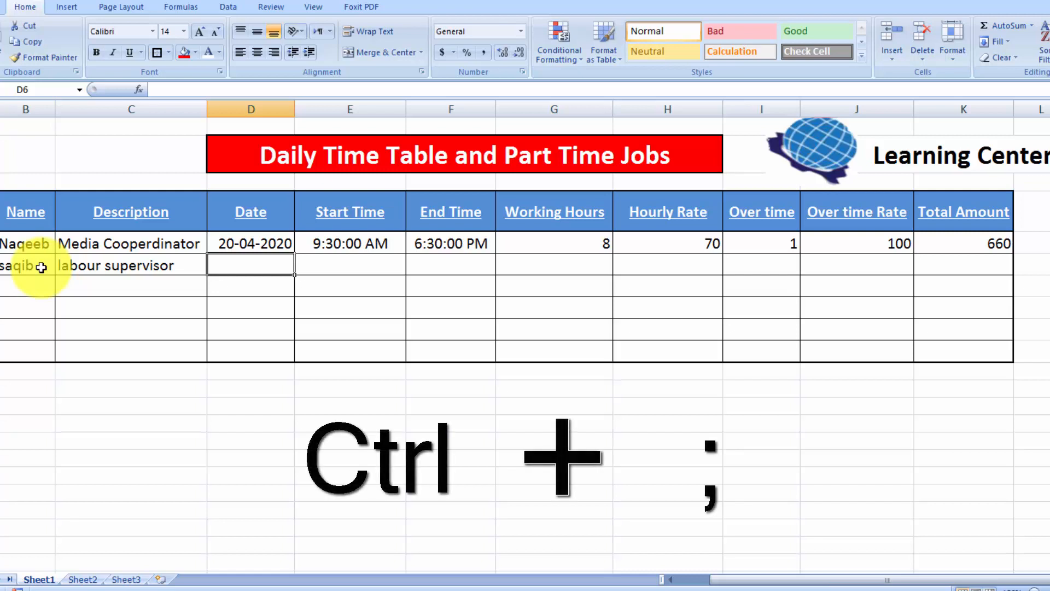
key("ctrl+semicolon")
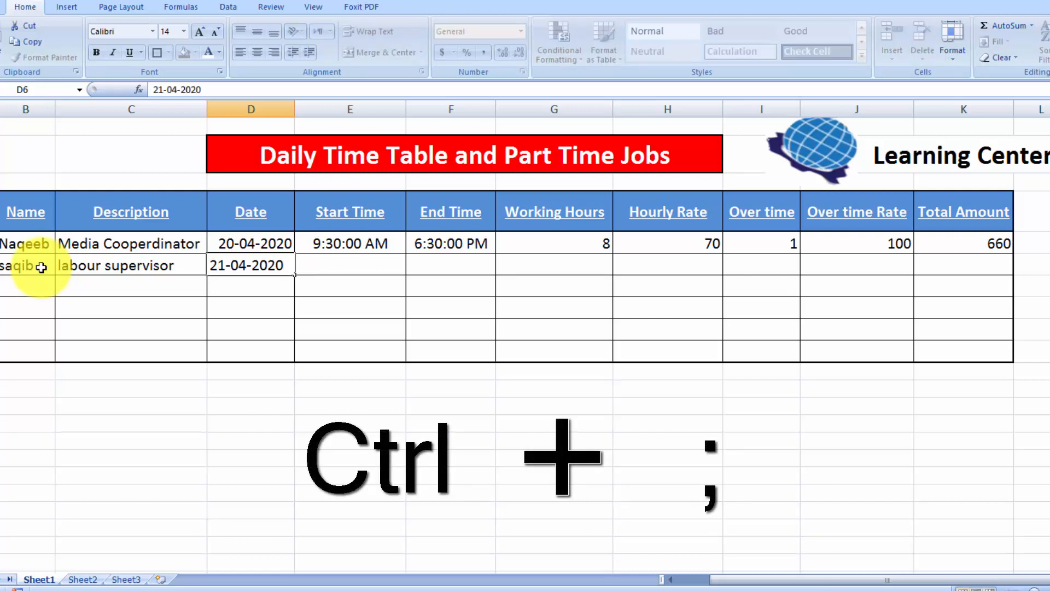
key("Tab")
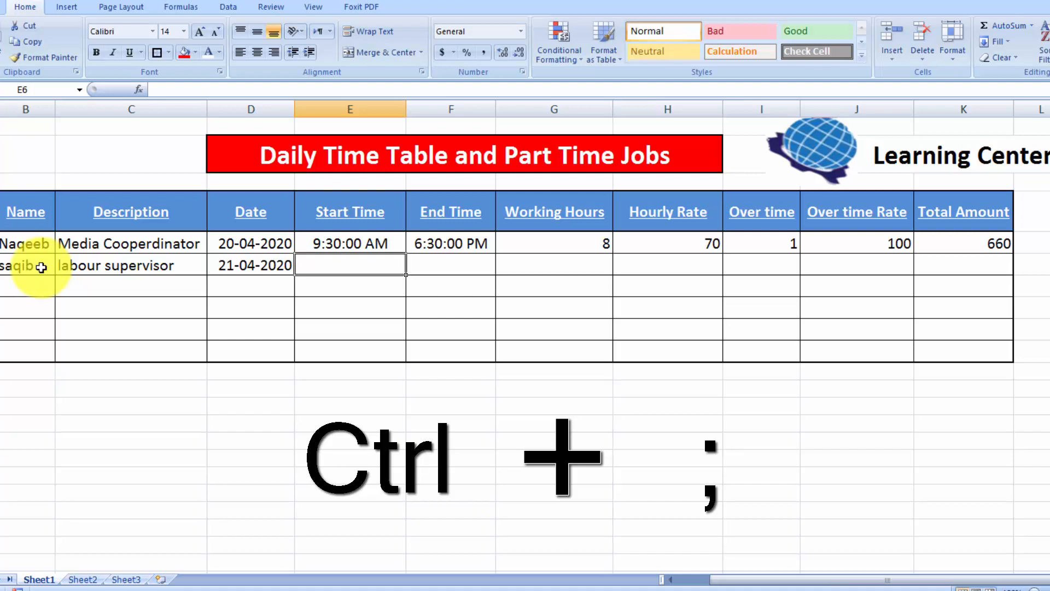
left_click(41, 267)
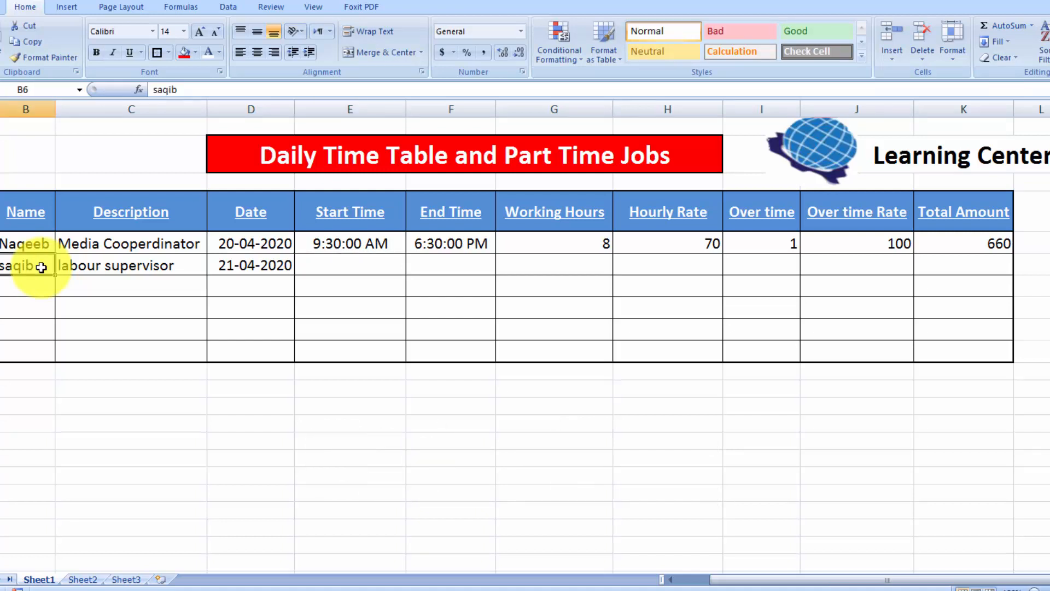
Enter a start time of 9:30 AM and an end time of 7:30 AM for the second entry.
left_click(325, 266)
type("9")
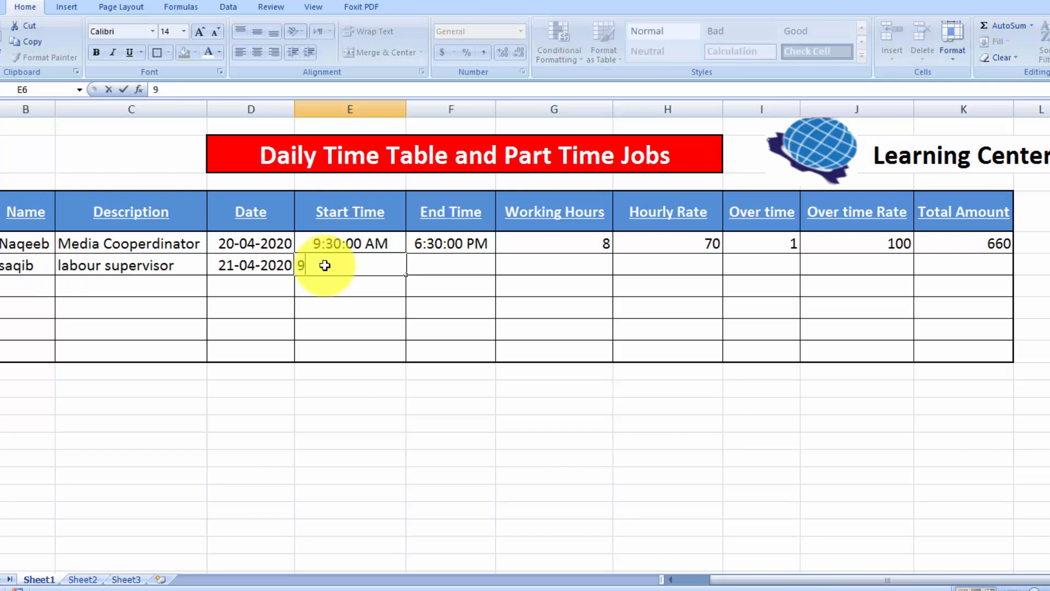
type(":30 AM")
key("Tab")
type("7")
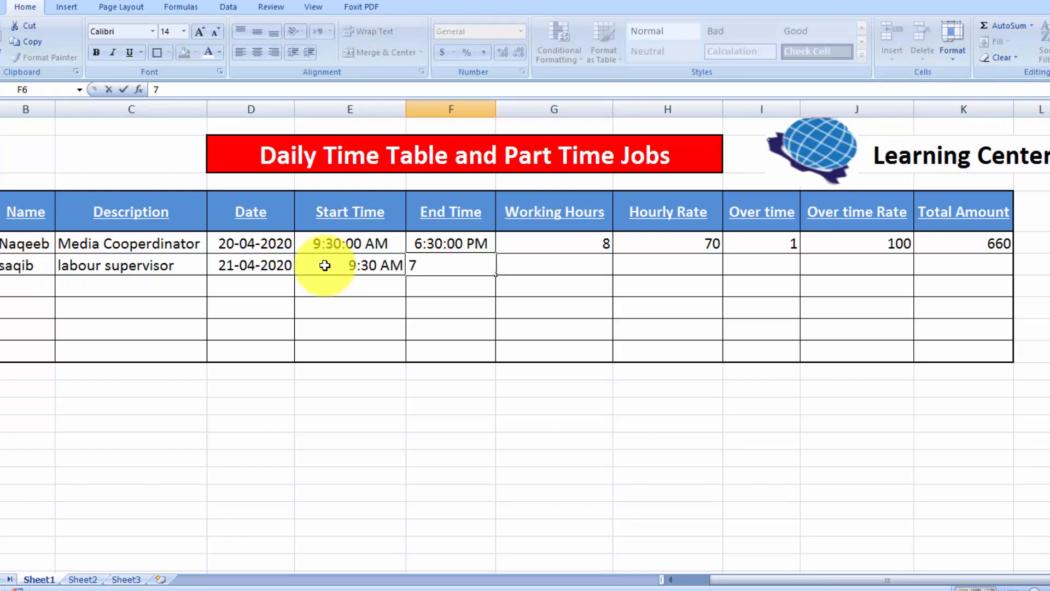
type(":30 AM")
key("Tab")
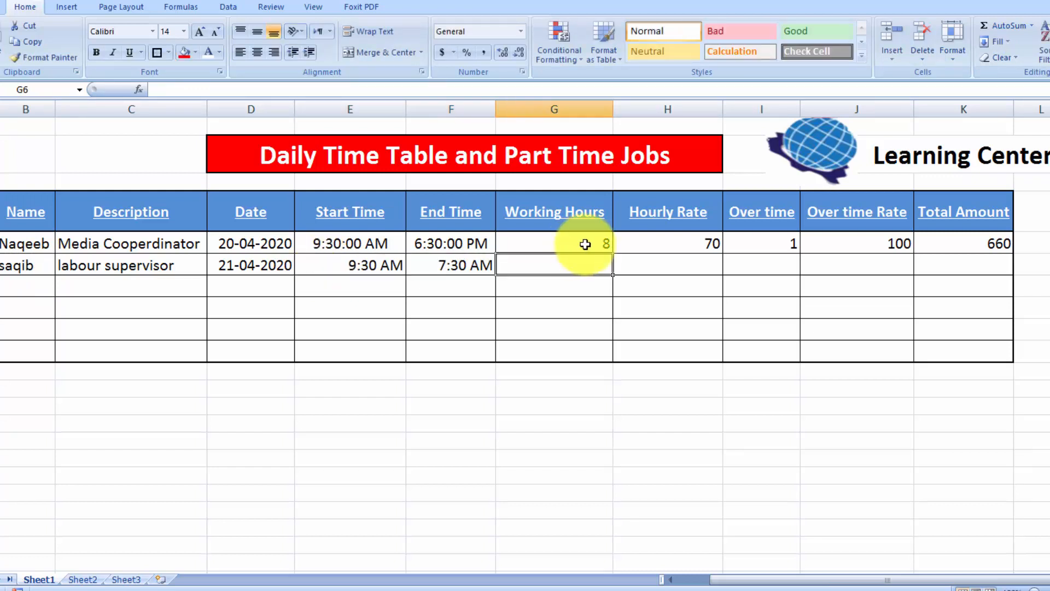
Fill the first entry's Working Hours, Hourly Rate and Over time cells down into the rows below.
left_click(586, 241)
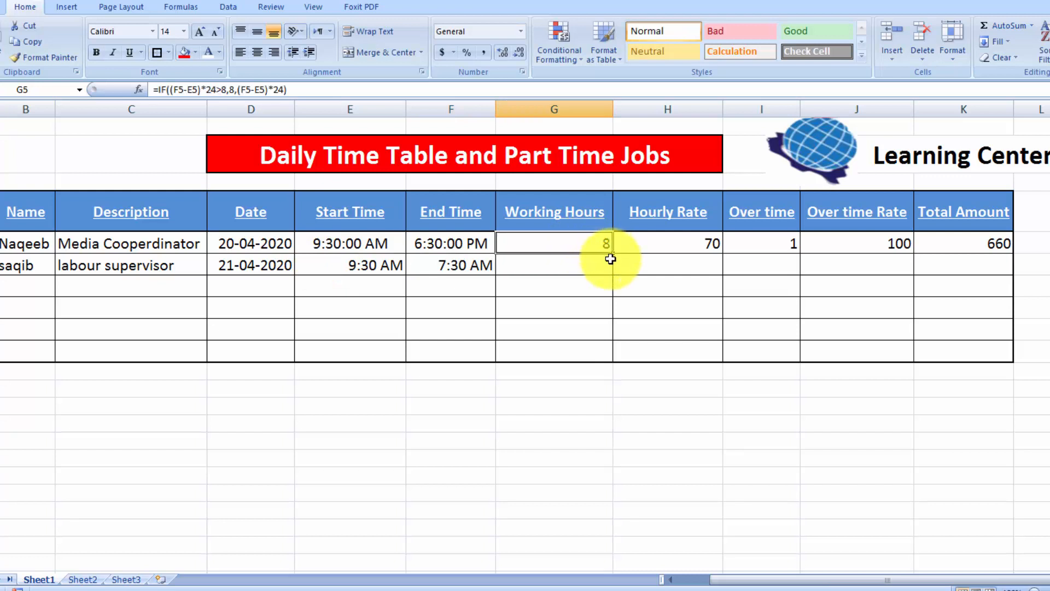
left_click_drag(612, 254, 616, 346)
left_click(675, 241)
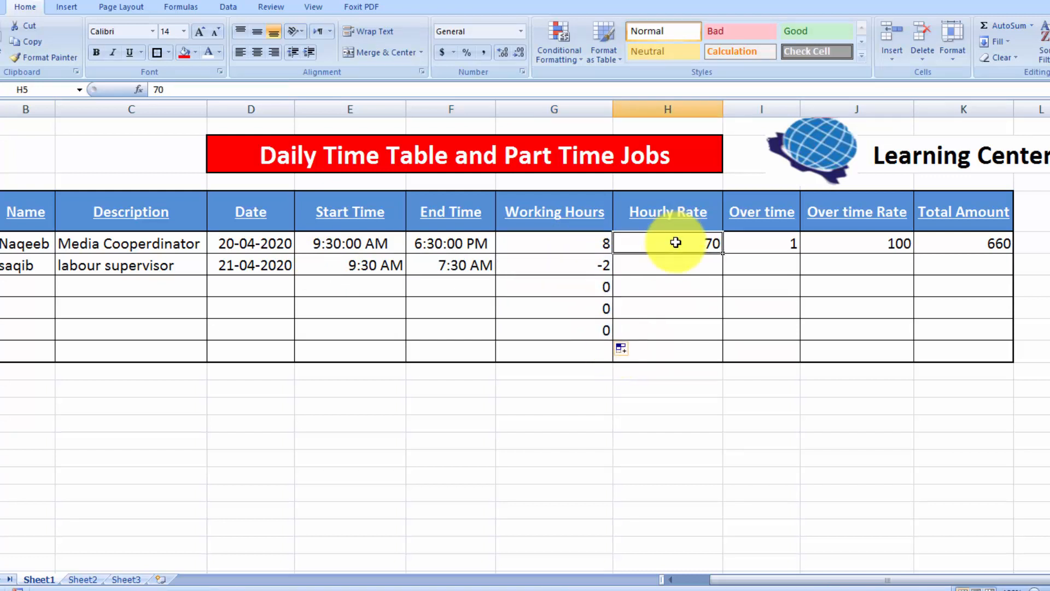
left_click_drag(722, 253, 723, 315)
left_click(793, 241)
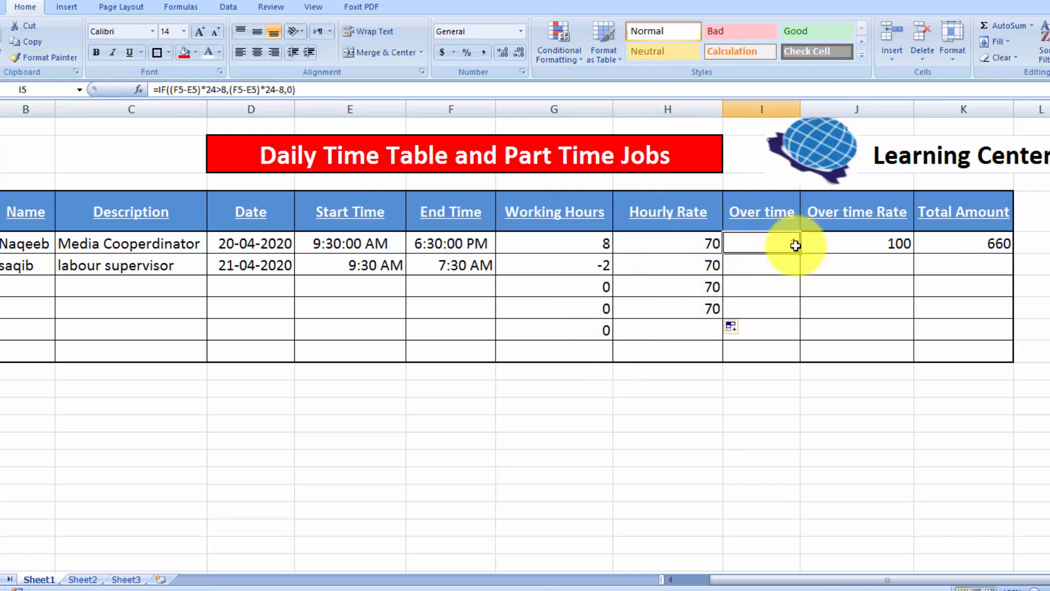
left_click_drag(799, 253, 797, 310)
Change the second entry's End Time to 7:30 PM and check its Working Hours formula.
left_click(391, 243)
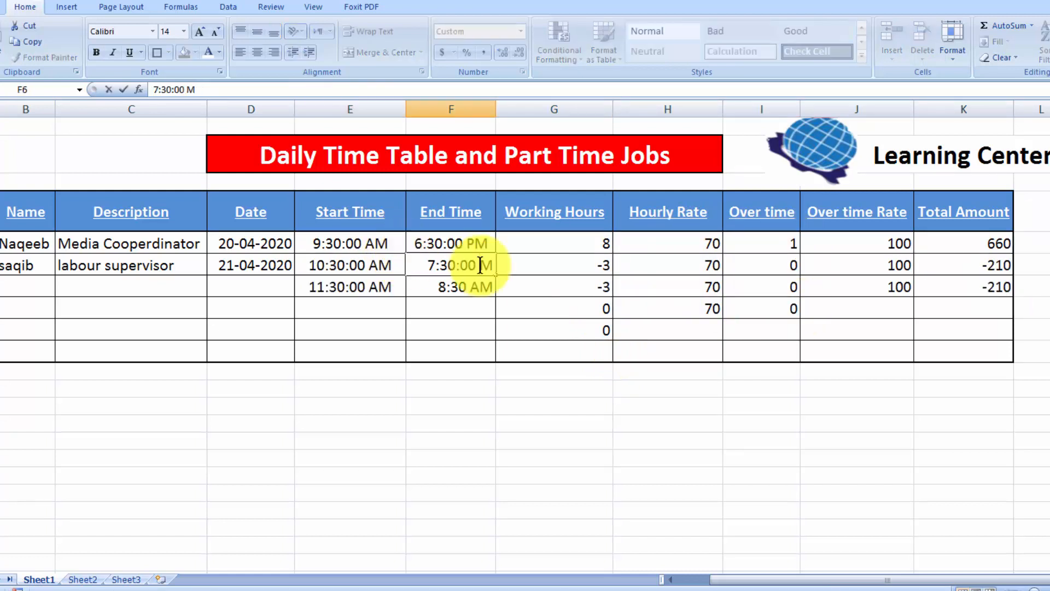
type("P")
left_click(569, 290)
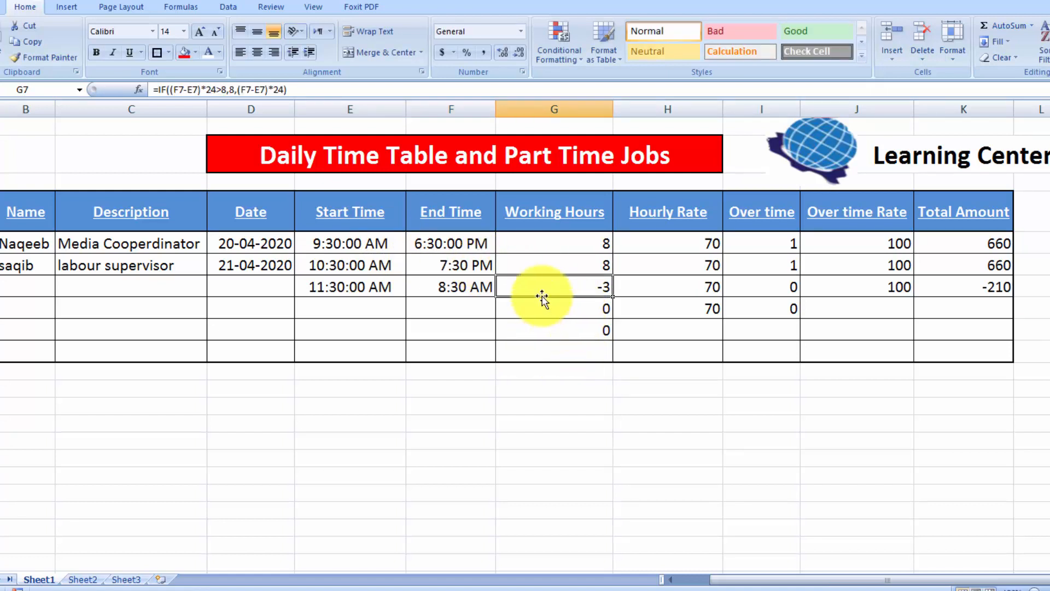
left_click(570, 268)
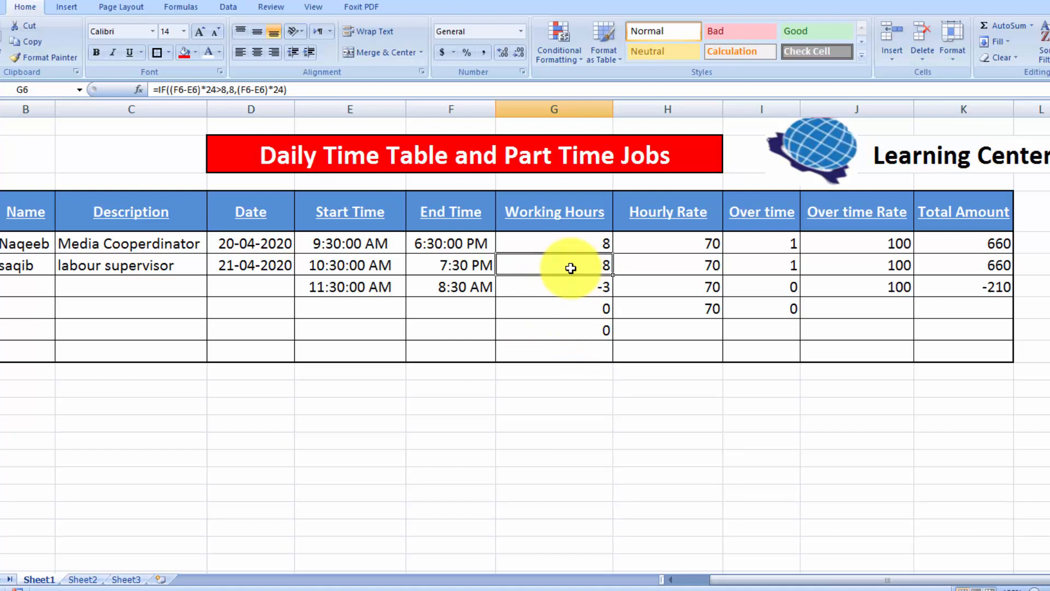
Change the second entry's Start Time to 9:30:00 AM.
left_click(321, 267)
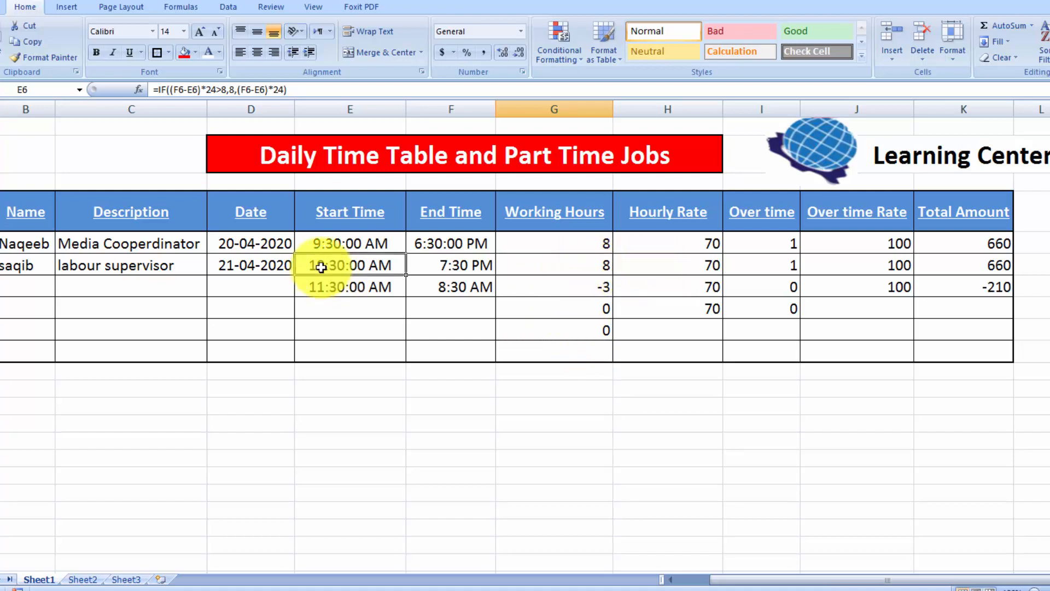
double_click(321, 267)
key("BackSpace")
key("BackSpace")
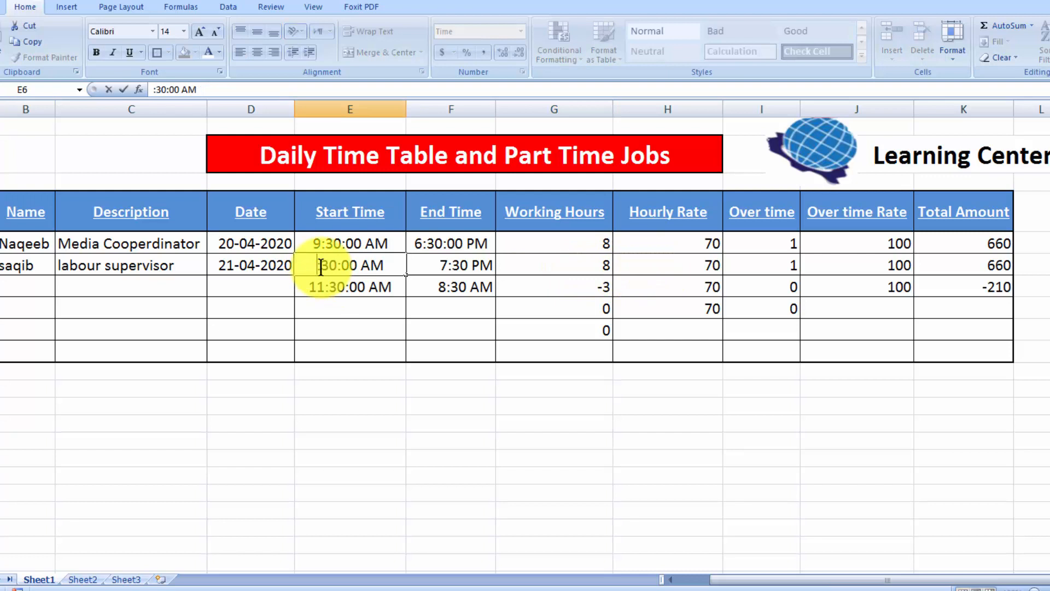
type("9")
key("Tab")
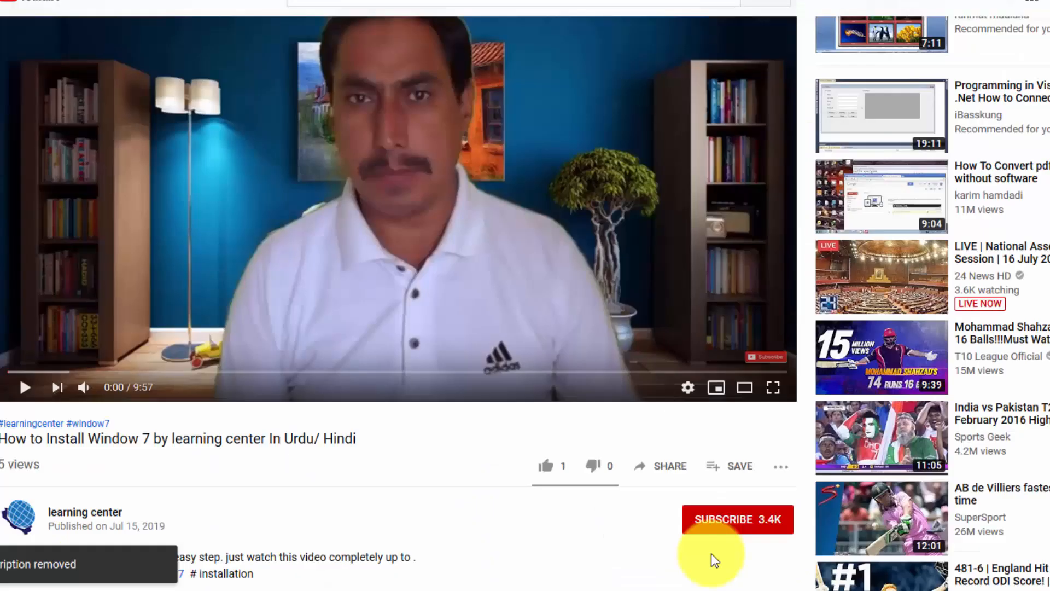
left_click(717, 518)
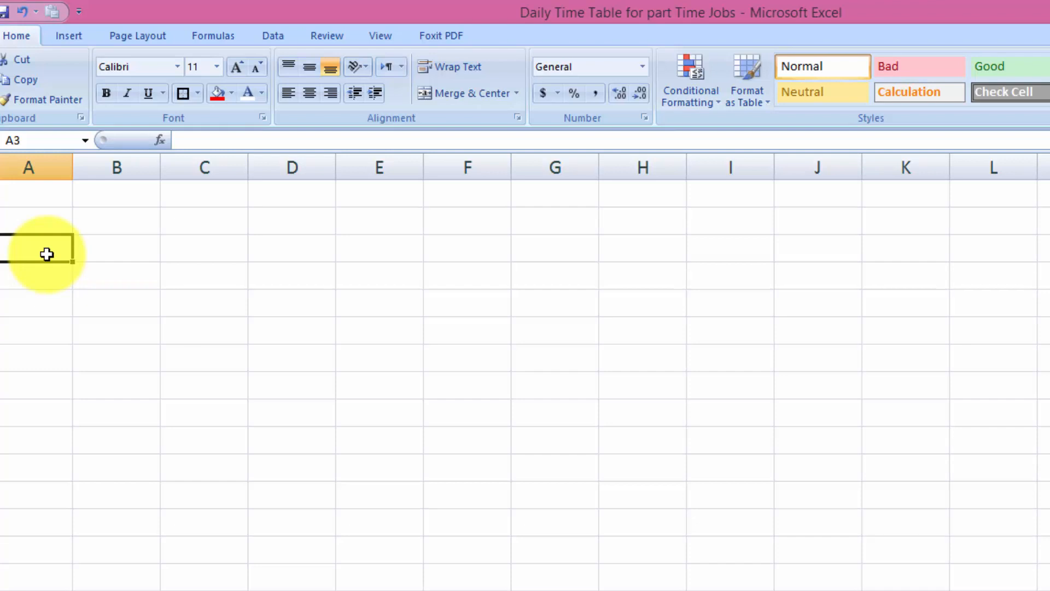
Enter the column header Name in cell A3 of the blank sheet.
type("E- M")
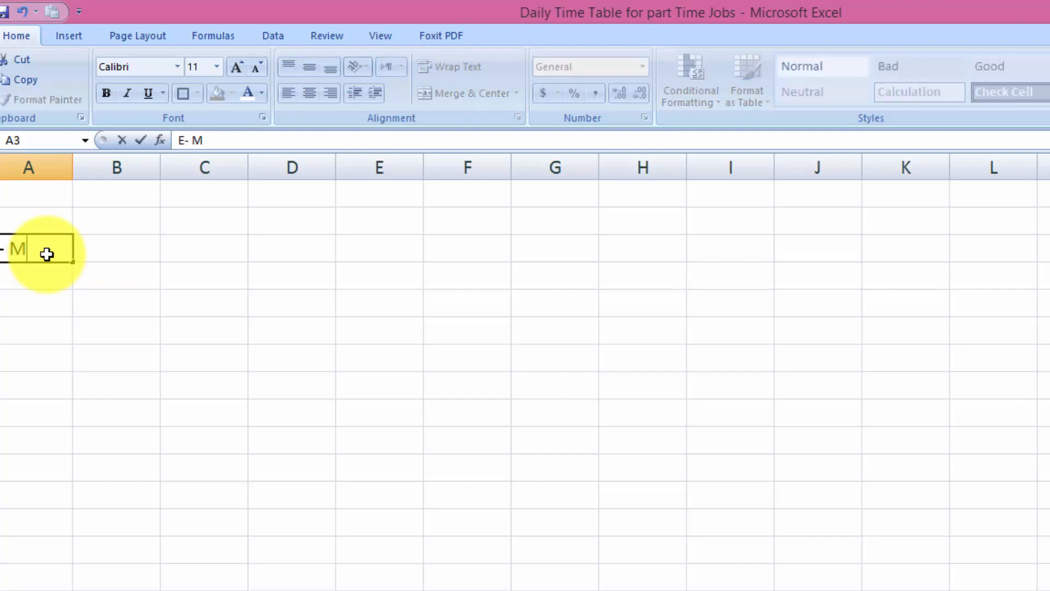
key("BackSpace")
type("Name")
key("Tab")
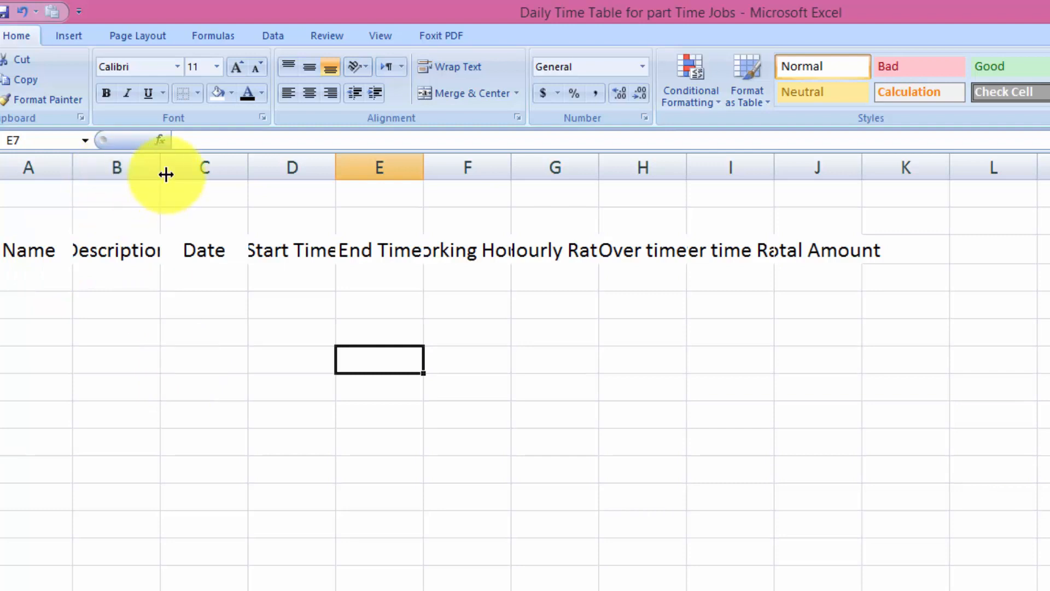
Autofit the Description column and the columns from Start Time through Total Amount to the width of their headers.
double_click(165, 174)
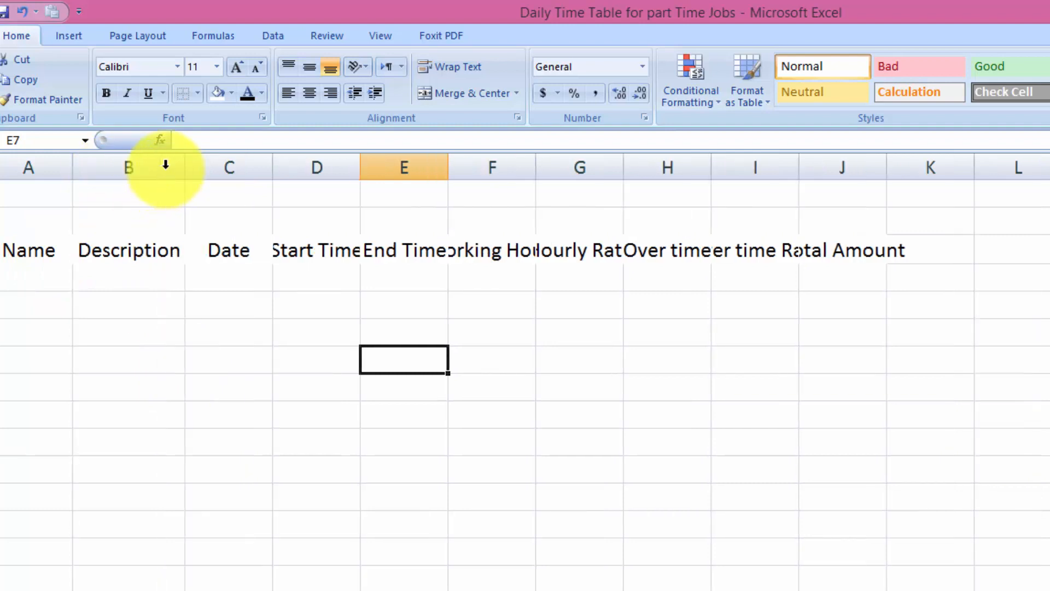
double_click(361, 166)
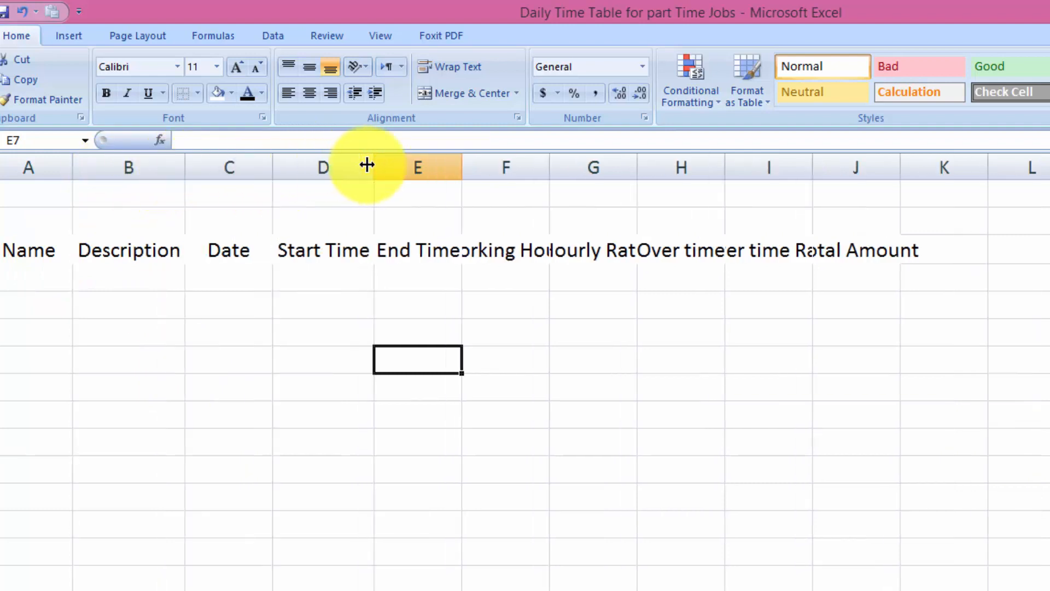
double_click(463, 166)
double_click(549, 164)
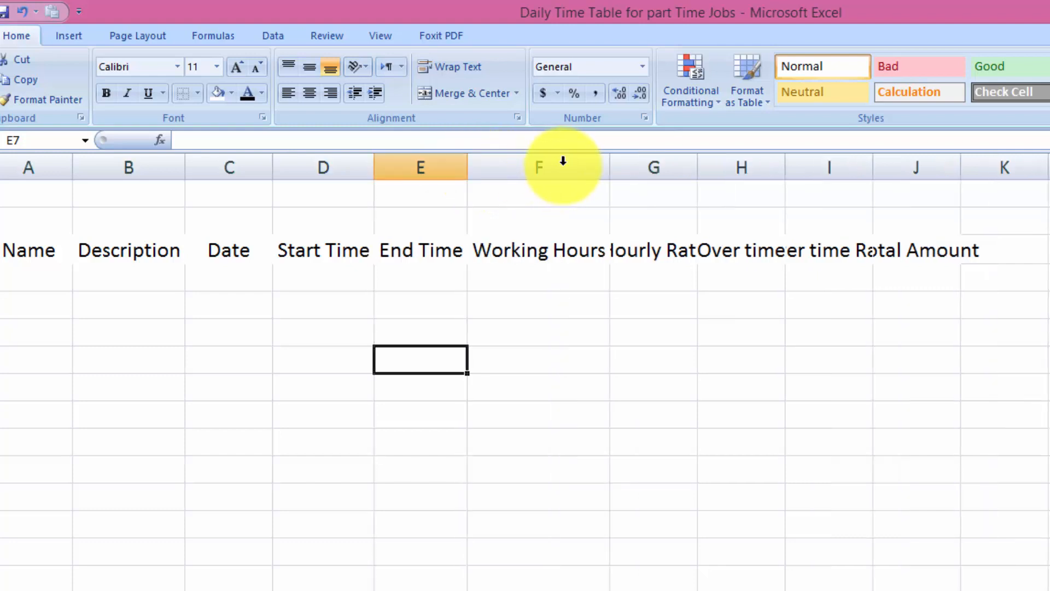
double_click(697, 175)
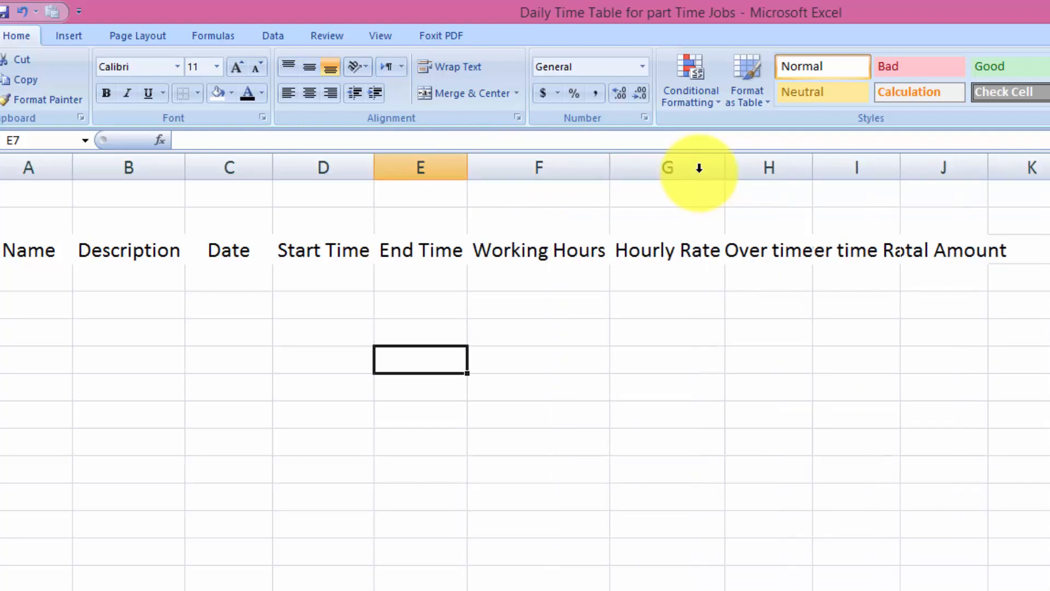
double_click(815, 166)
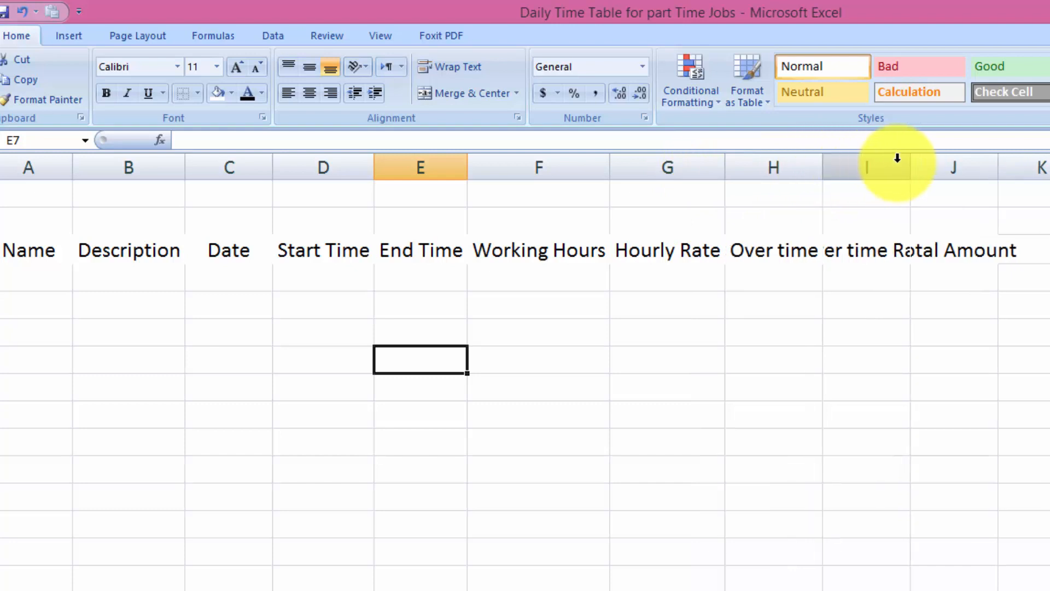
double_click(910, 163)
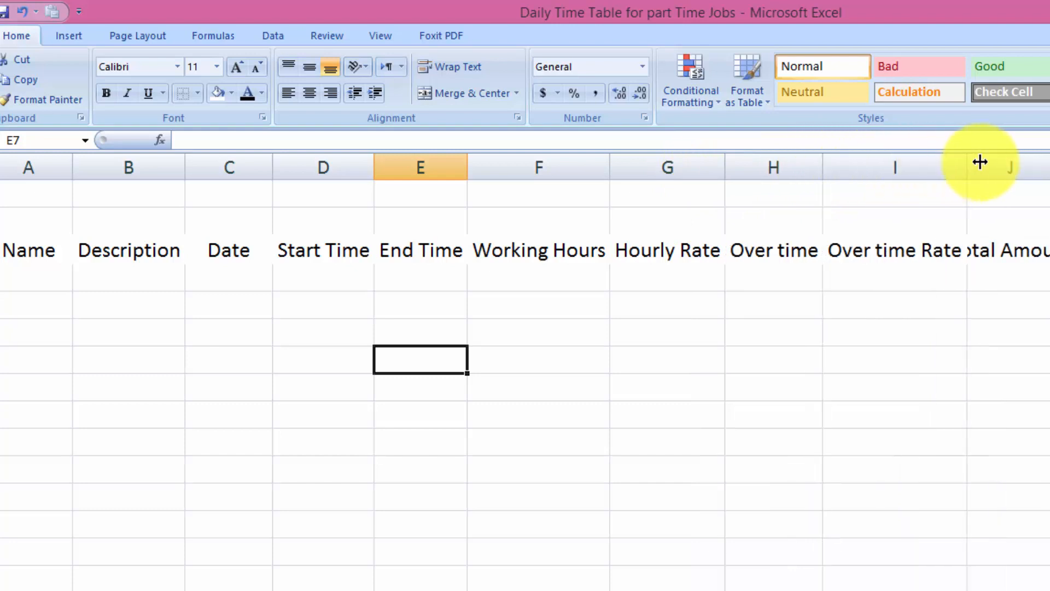
double_click(1048, 159)
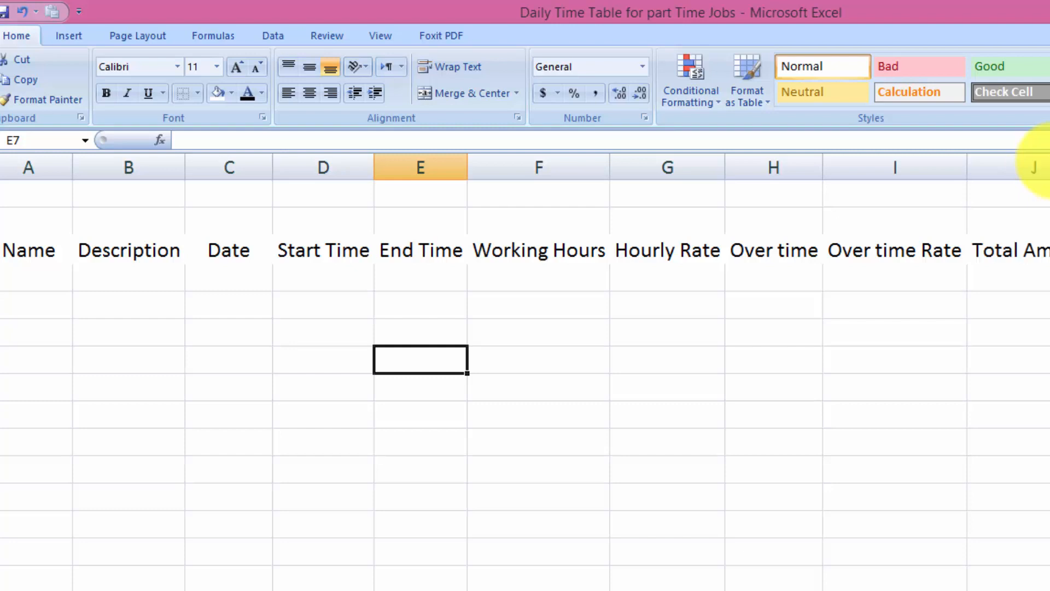
left_click(20, 248)
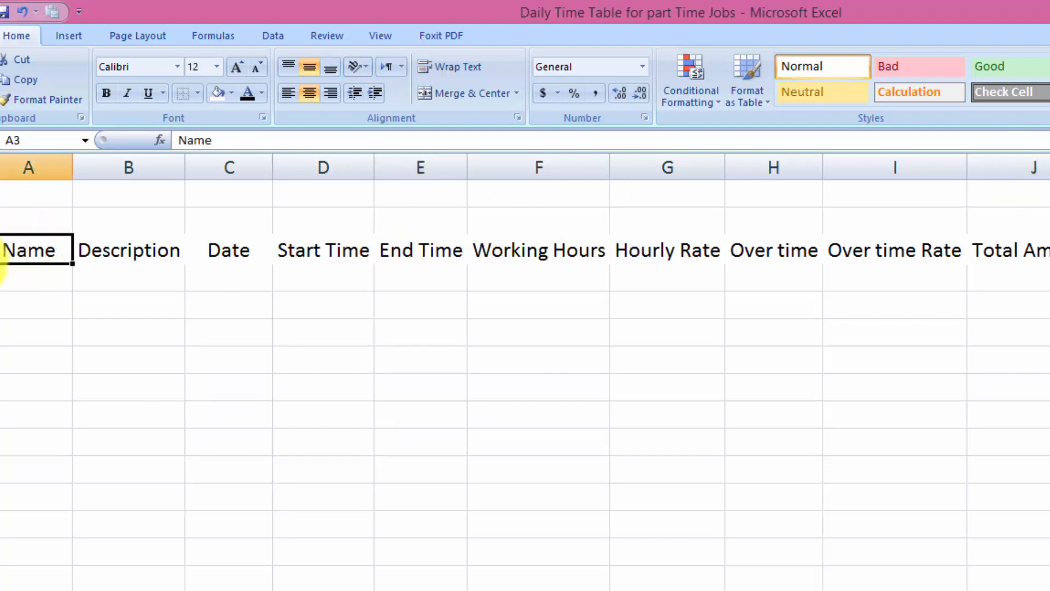
Underline the column headers and apply All Borders to the table from the header row down through row 12.
left_click_drag(0, 264, 1030, 282)
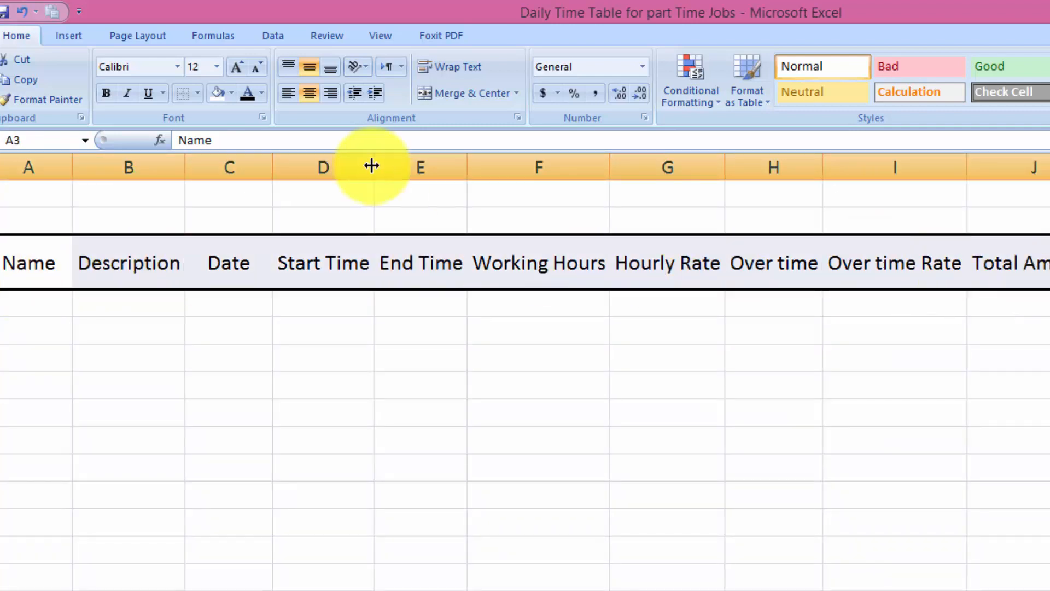
left_click(149, 94)
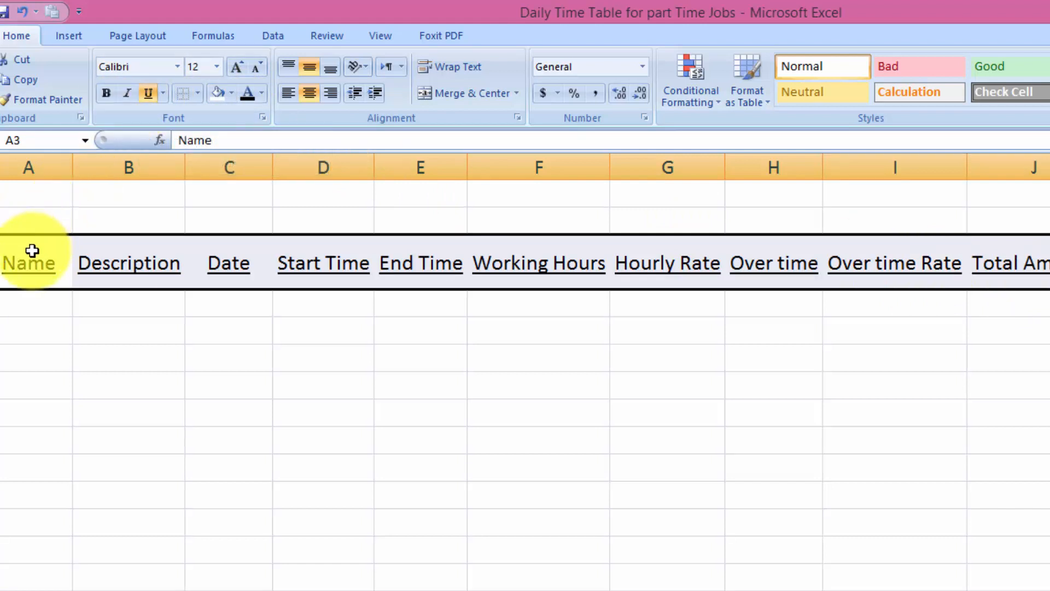
left_click_drag(28, 253, 1046, 541)
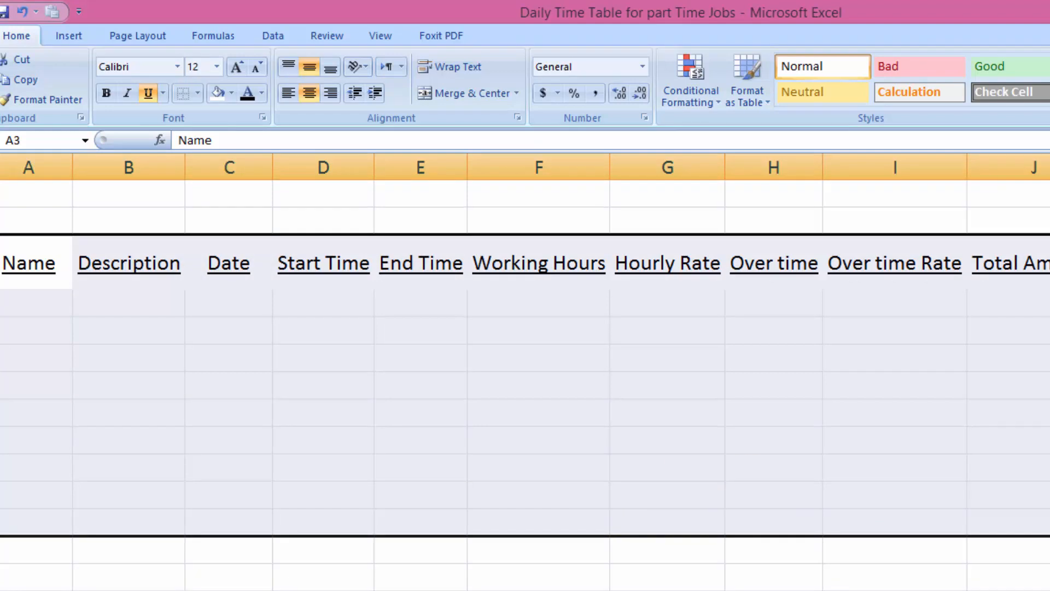
left_click(197, 93)
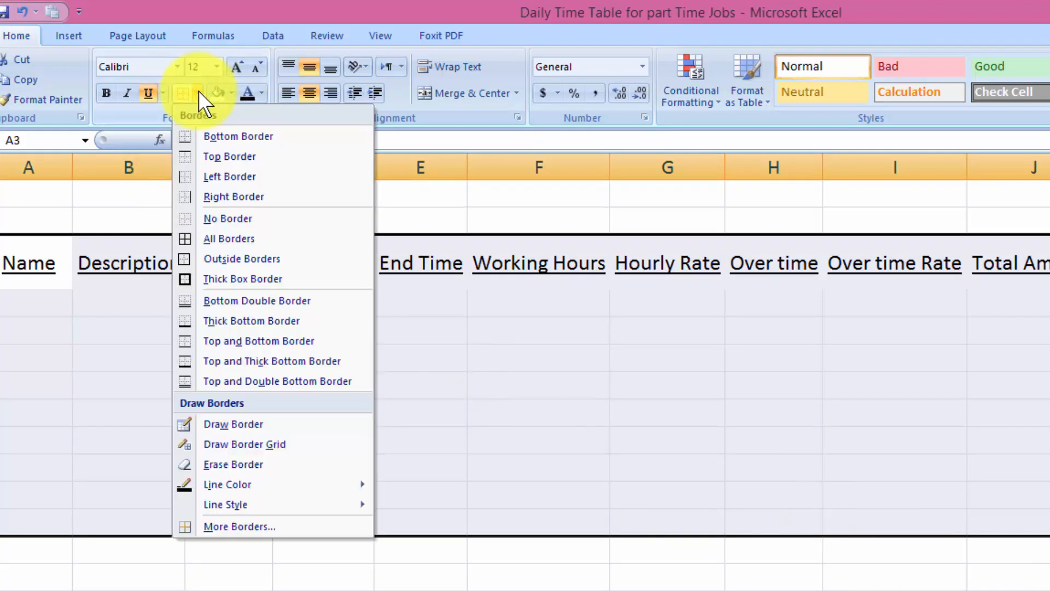
left_click(209, 238)
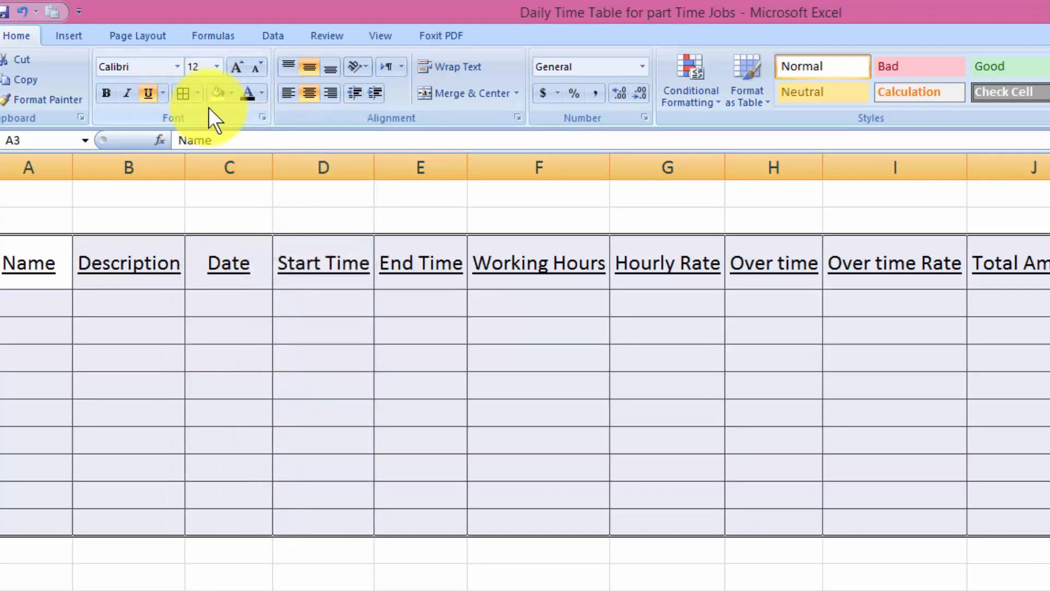
Add a Thick Box Border around the whole table and another one around the header row.
left_click(198, 94)
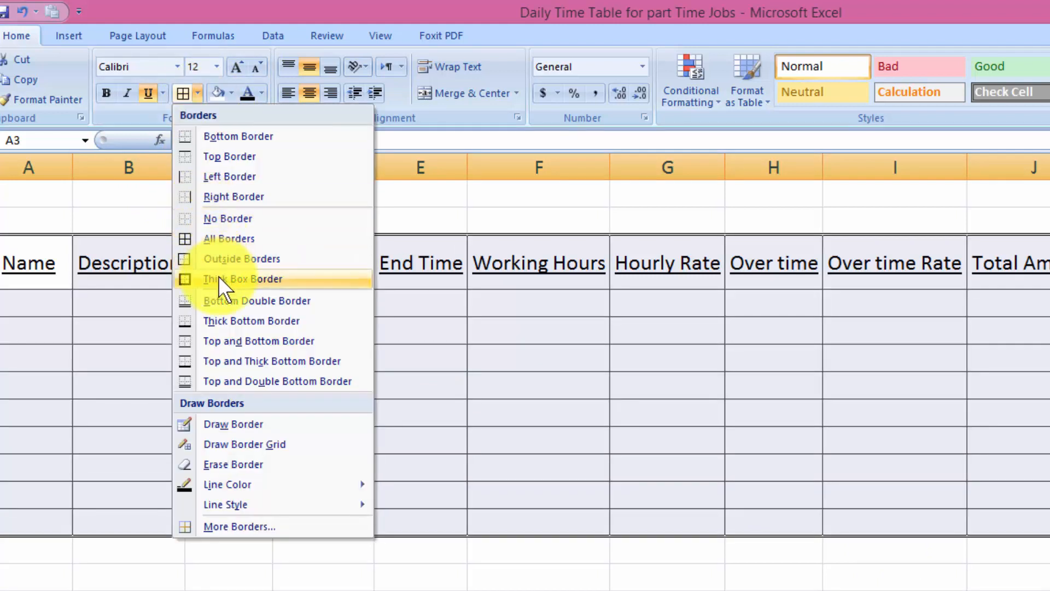
left_click(199, 279)
left_click(52, 264)
mouse_move(52, 265)
left_mouse_down()
mouse_move(941, 281)
mouse_move(1042, 295)
left_mouse_up()
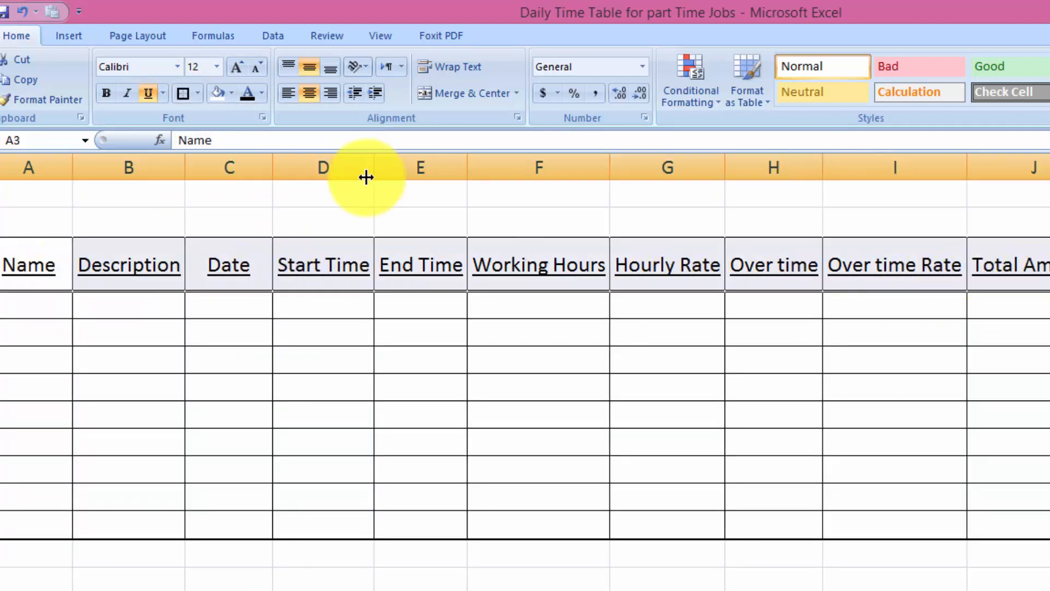
left_click(184, 94)
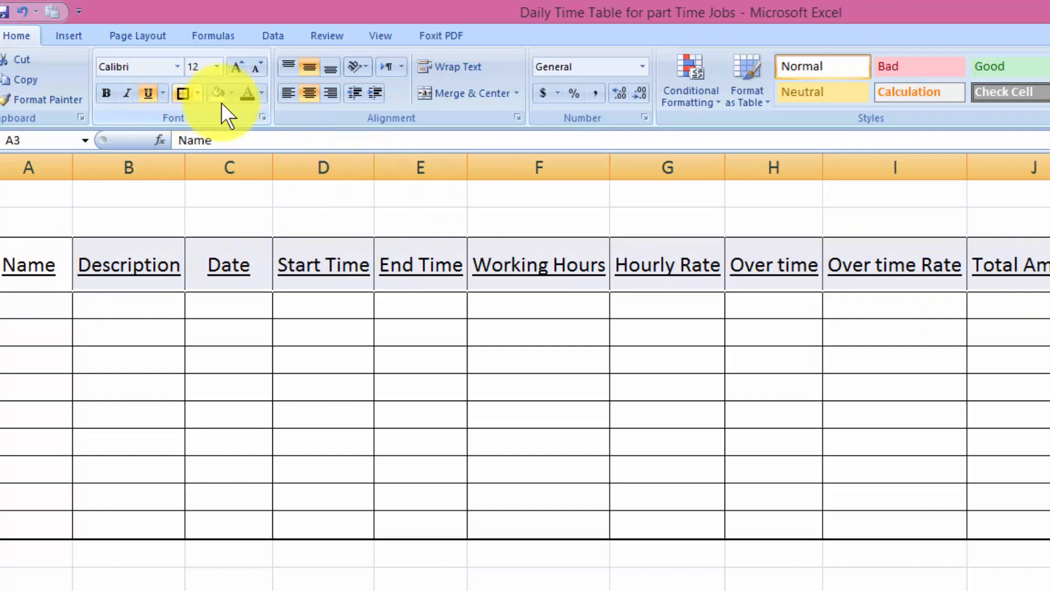
left_click(1049, 469)
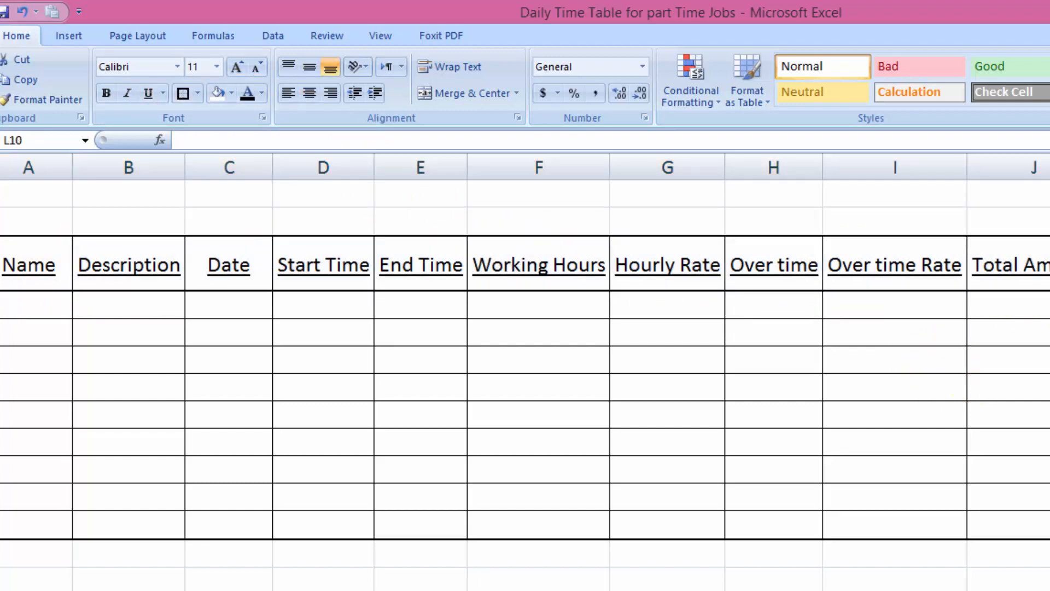
Set the row height of the table's empty rows below the headers to 25.
left_click_drag(7, 311, 4, 525)
right_click(5, 420)
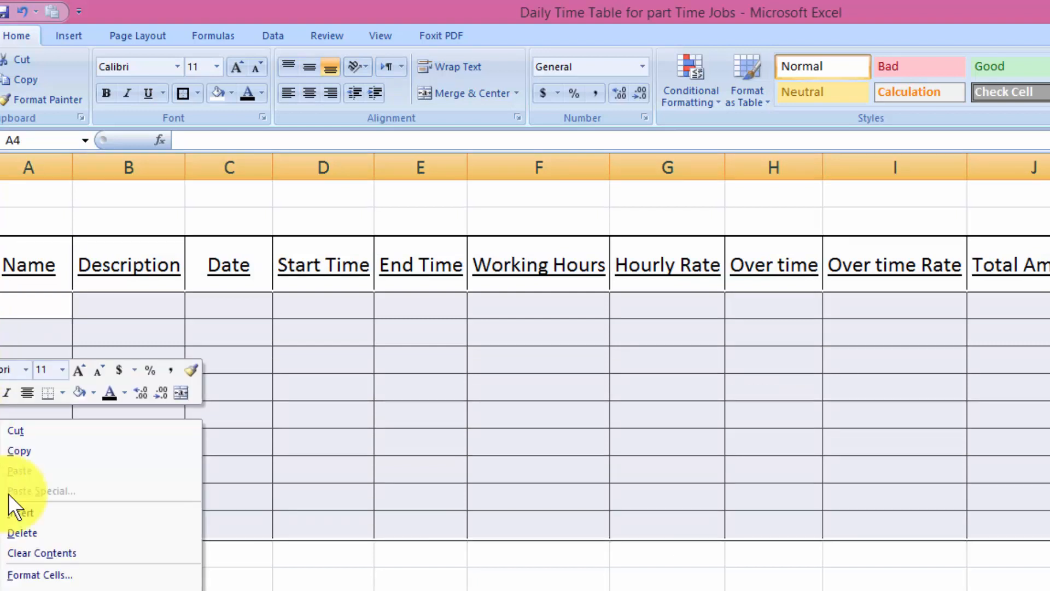
left_click(33, 589)
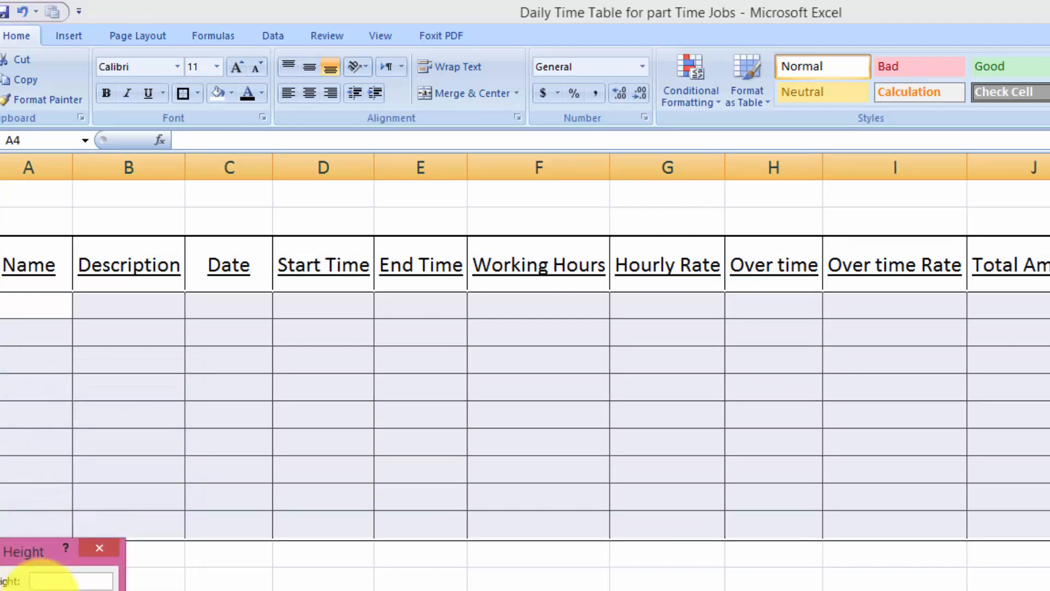
type("25")
key("Return")
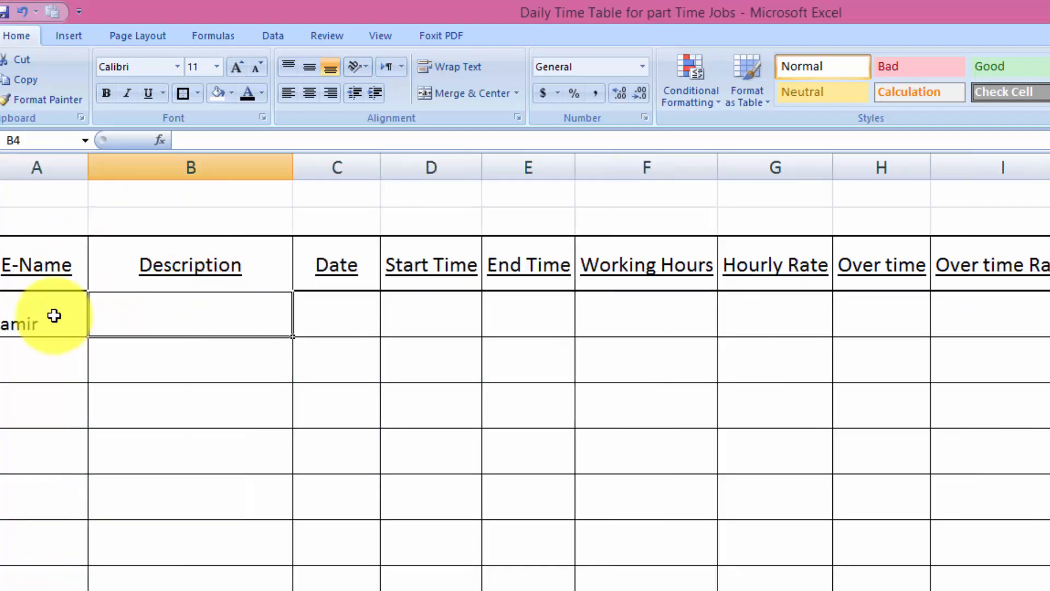
Fill in the first entry's Description as Labour Supervisor and its Date as 21-04-2020.
type("La")
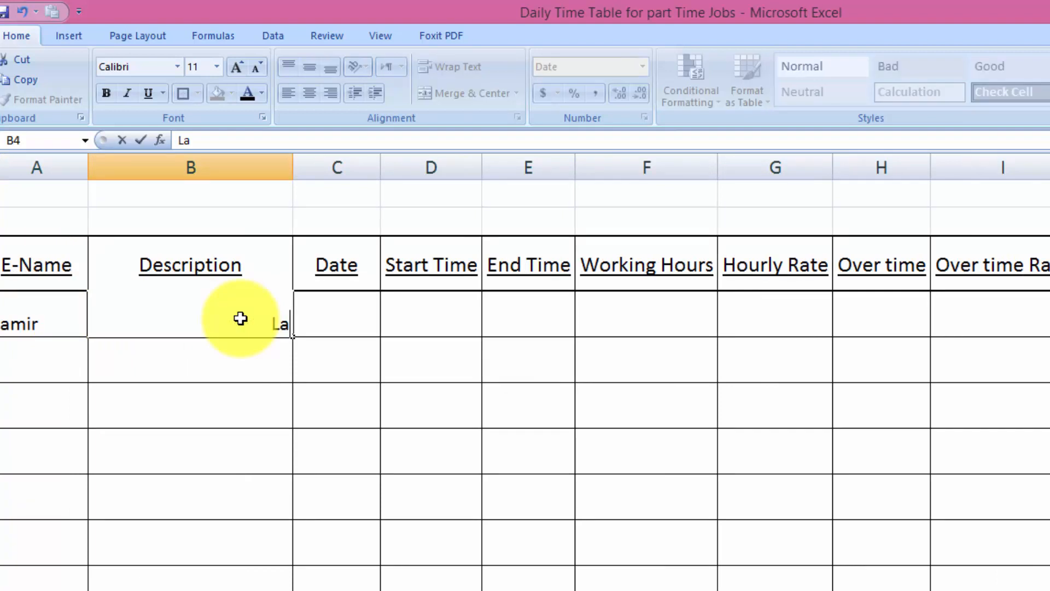
type("bour Sup")
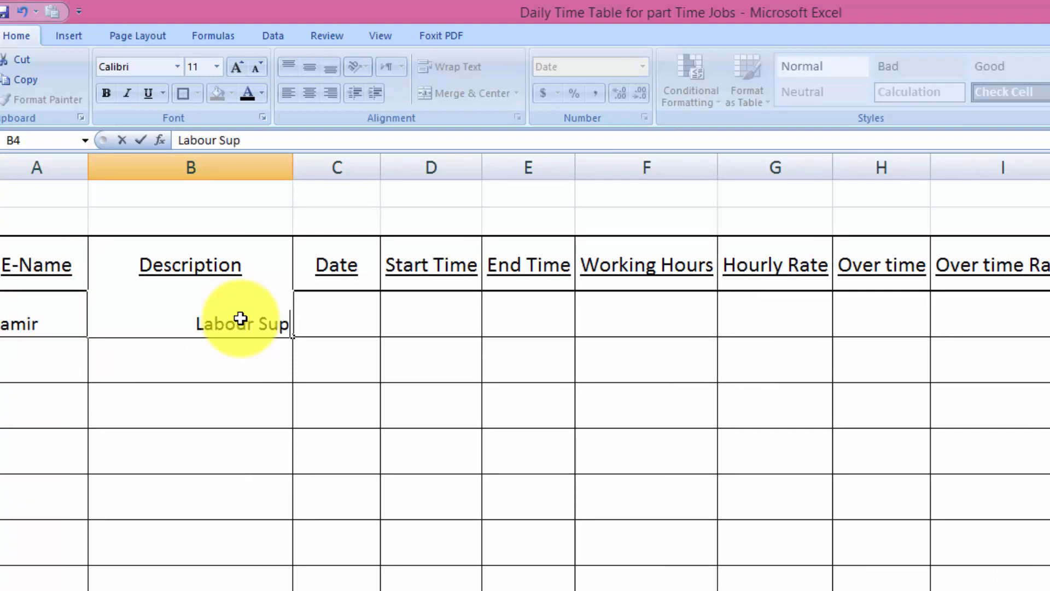
type("ervisor")
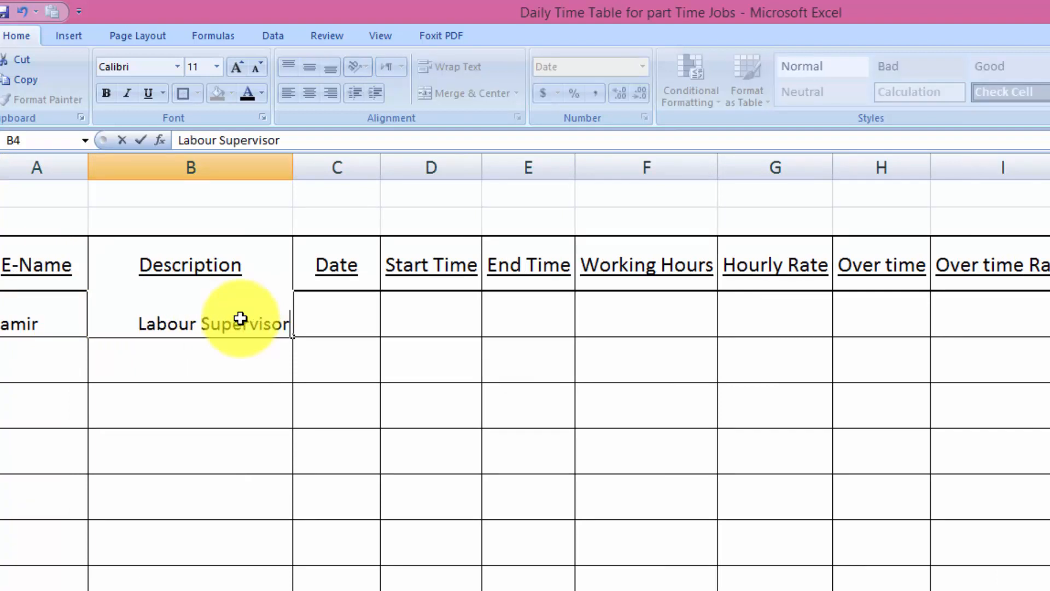
key("Tab")
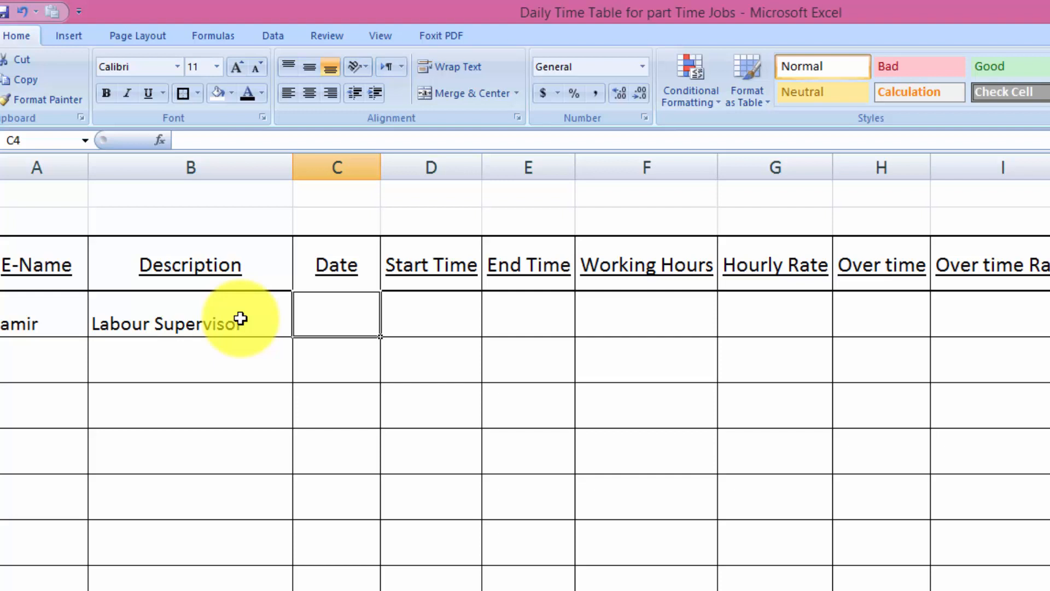
type("21-04-2020")
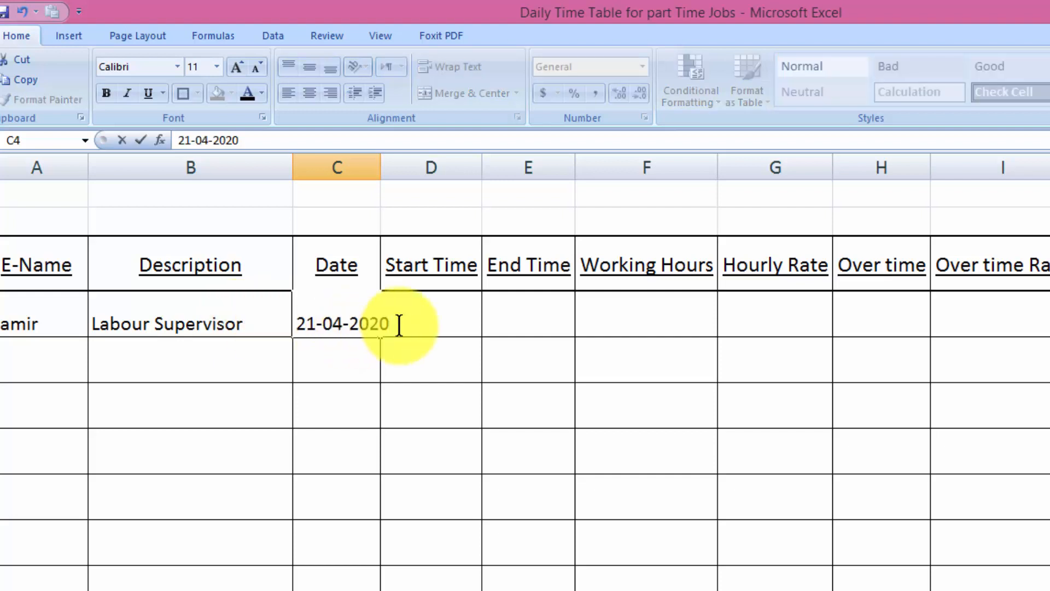
left_click(452, 309)
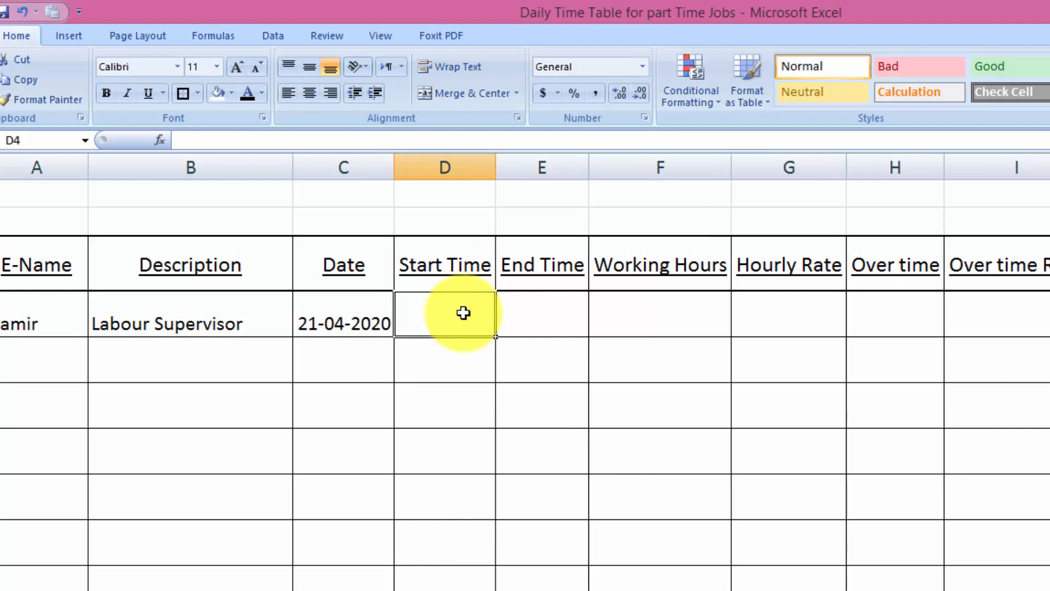
Format the first entry's Start Time cell D4 as Time and enter 9:30:00 AM.
left_click(643, 67)
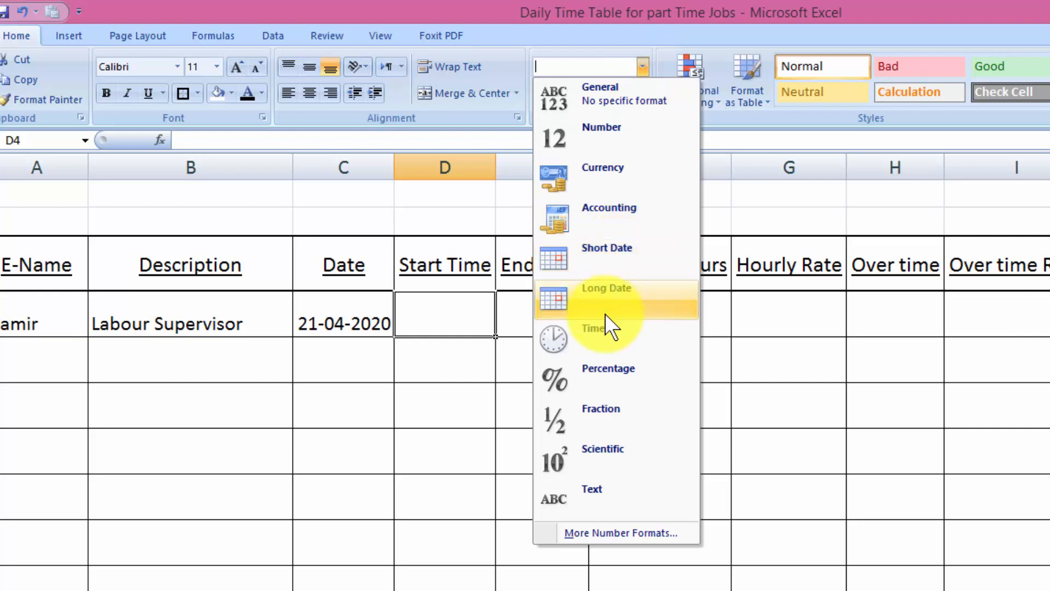
left_click(604, 329)
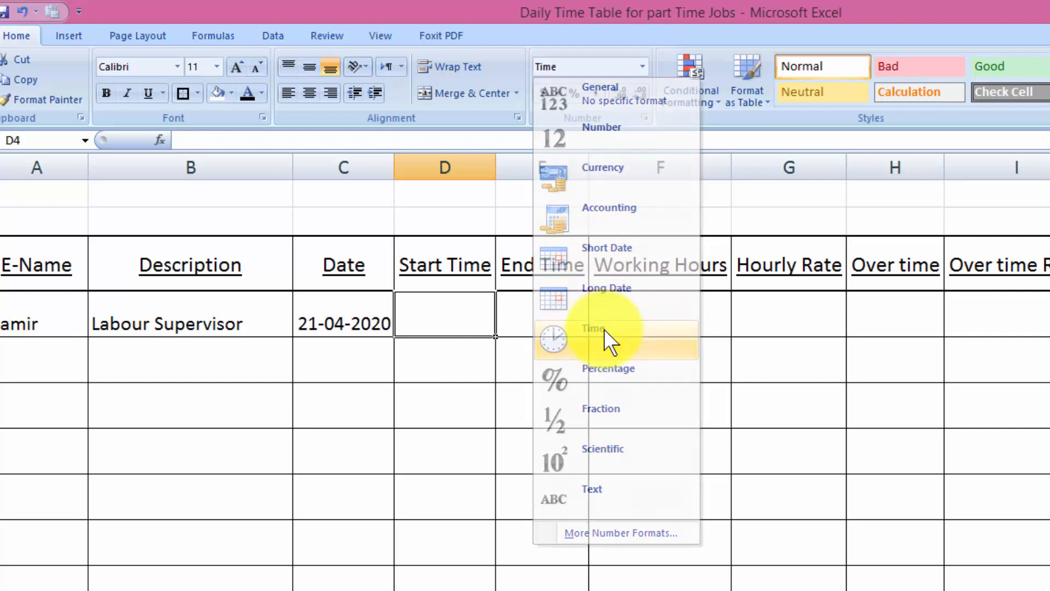
double_click(457, 321)
type("9")
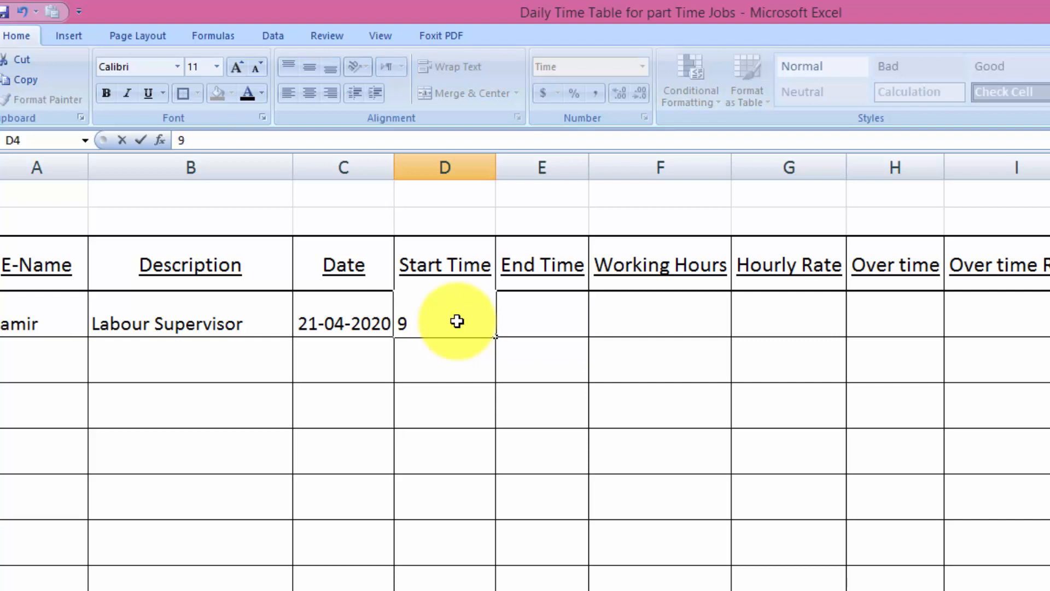
type(":30:00")
type(" AM")
key("Tab")
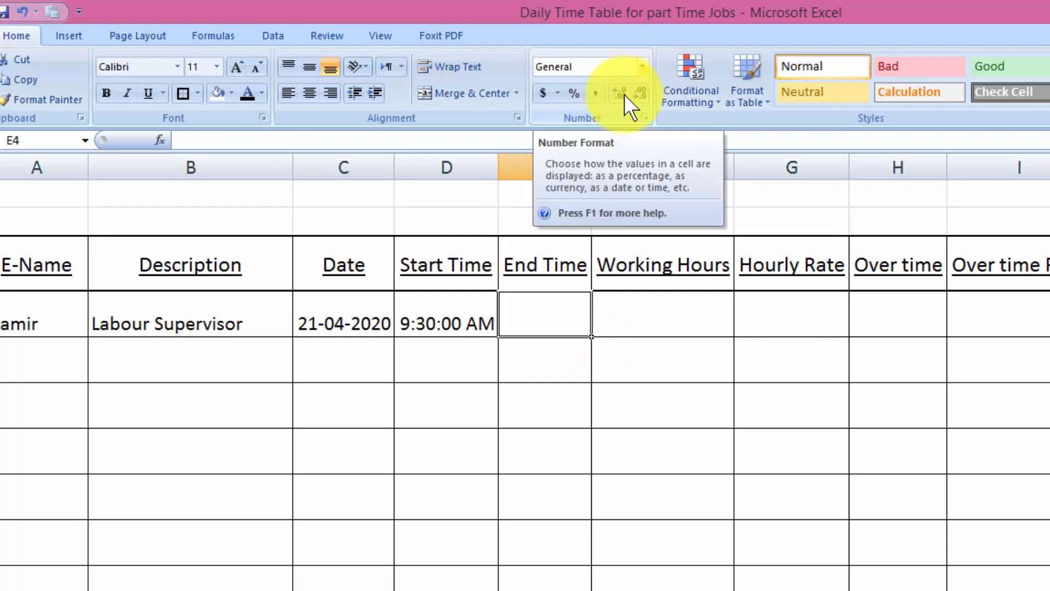
Apply the Time number format to the table's Start Time and End Time cells below the headers.
left_click(443, 309)
left_click_drag(443, 309, 537, 588)
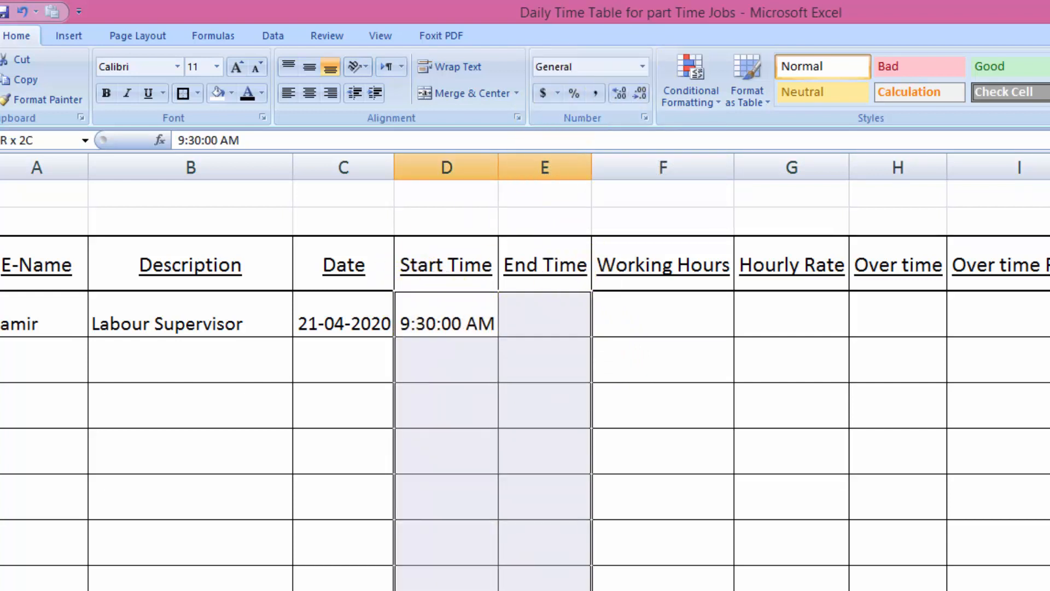
left_click_drag(537, 586, 537, 588)
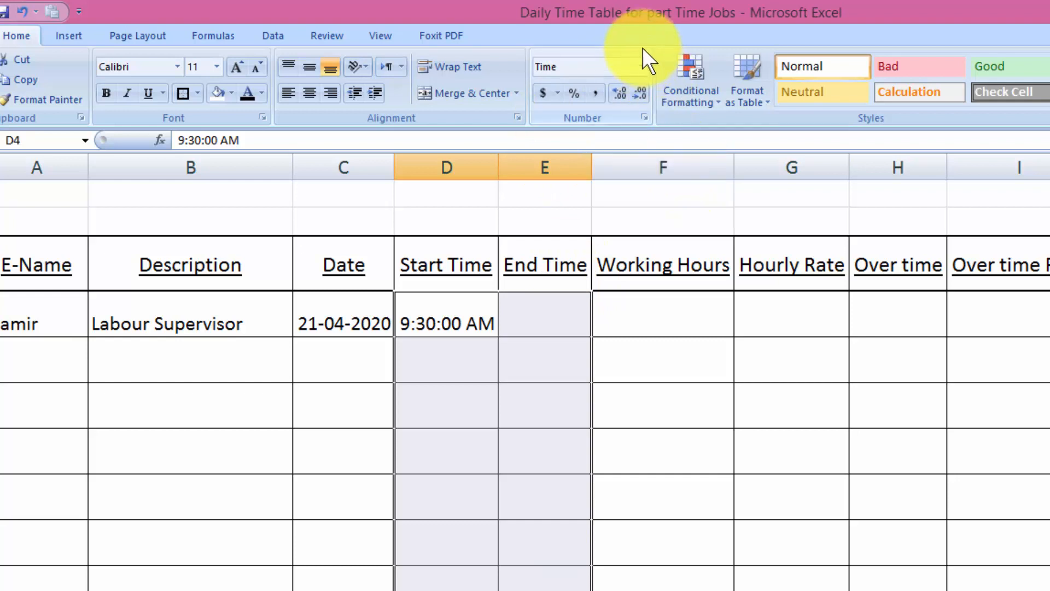
left_click(643, 61)
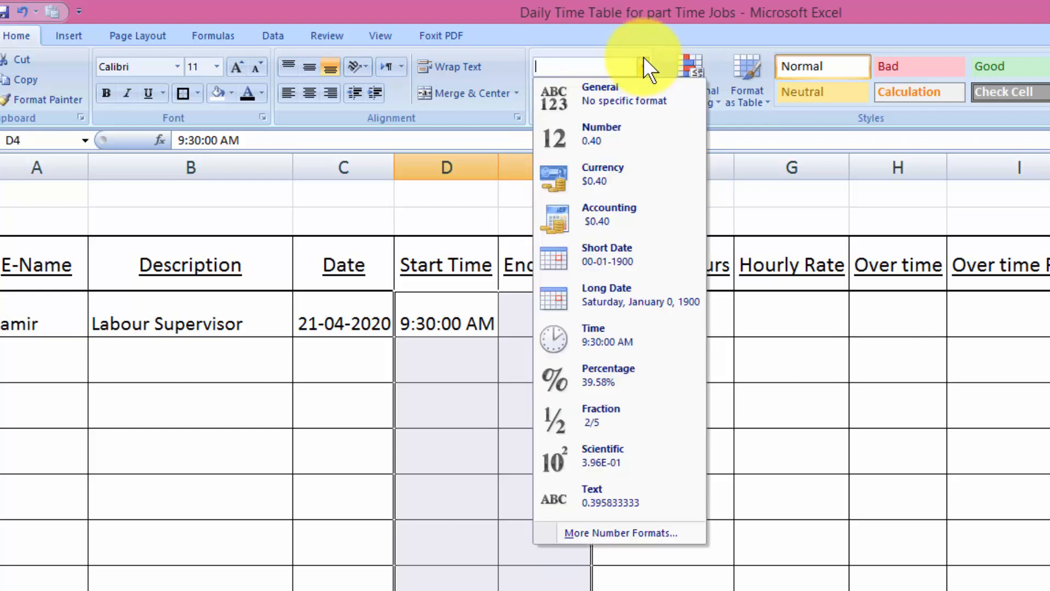
left_click(571, 343)
Enter 7:30:00 PM as the first entry's End Time in cell E4.
left_click(525, 310)
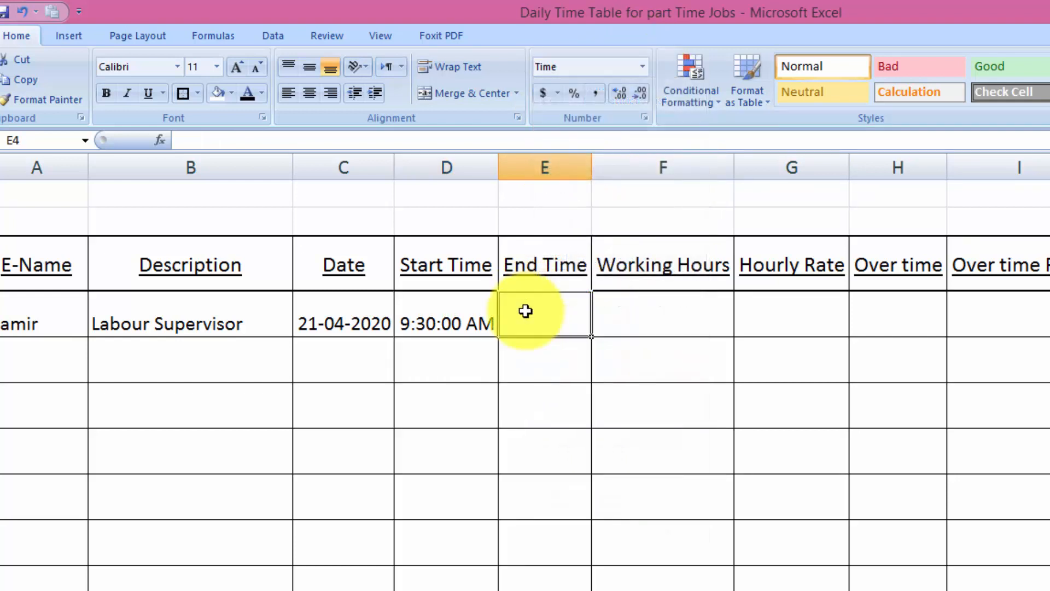
type("7")
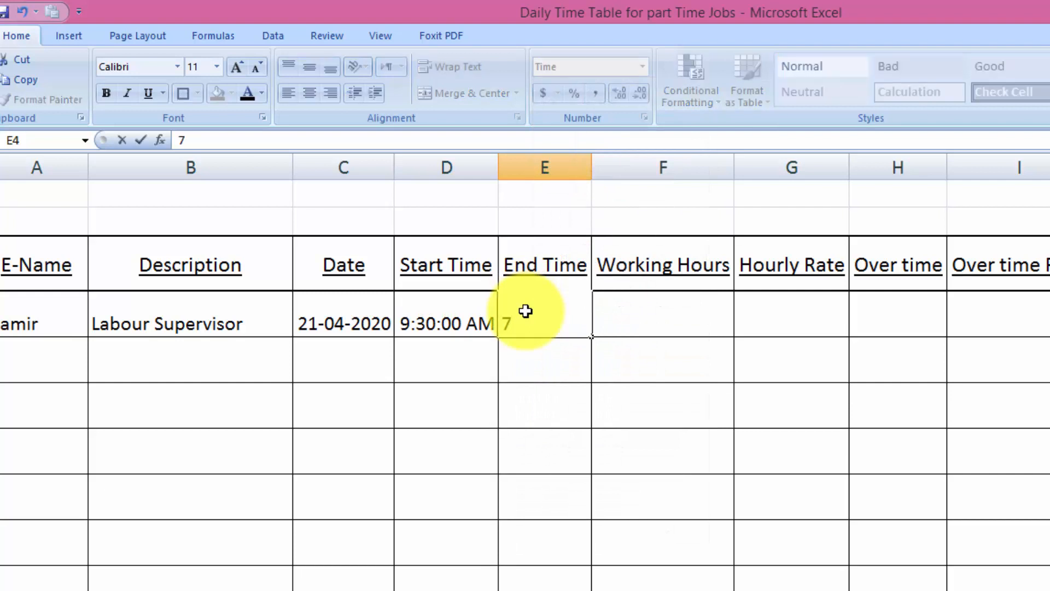
type(":30:00 PM")
key("Tab")
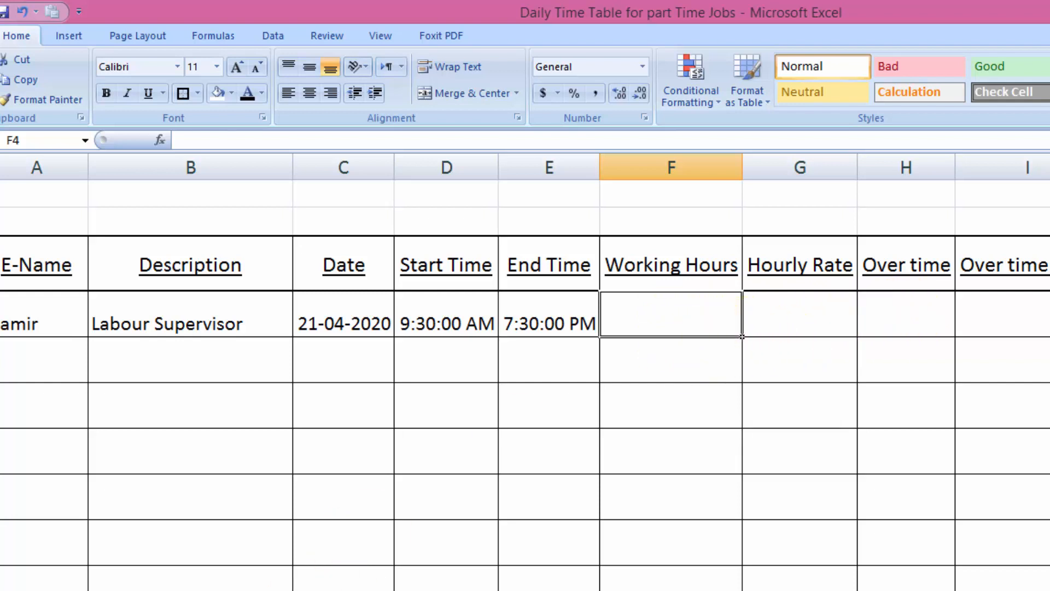
Begin the first entry's Working Hours formula in cell F4 with the logical test =IF((E4-D4)*24>8.
double_click(673, 323)
type("=")
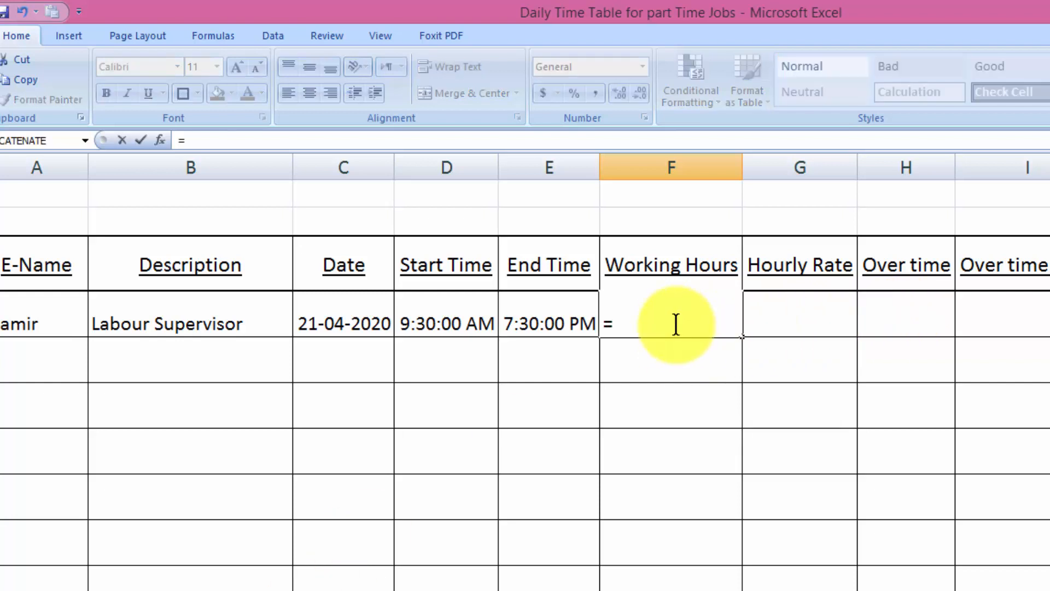
type("IF(")
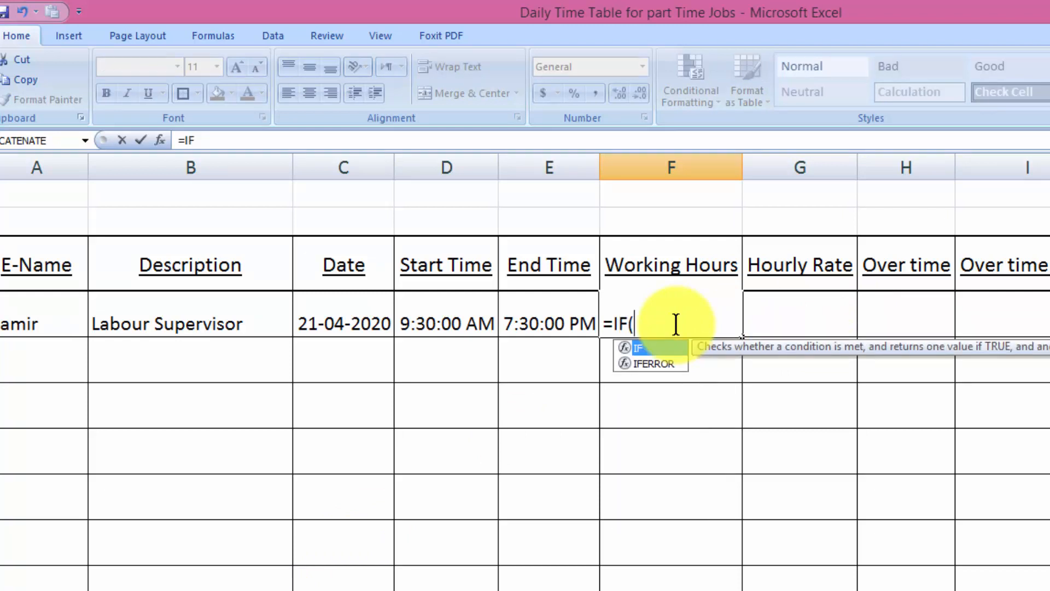
left_click(549, 304)
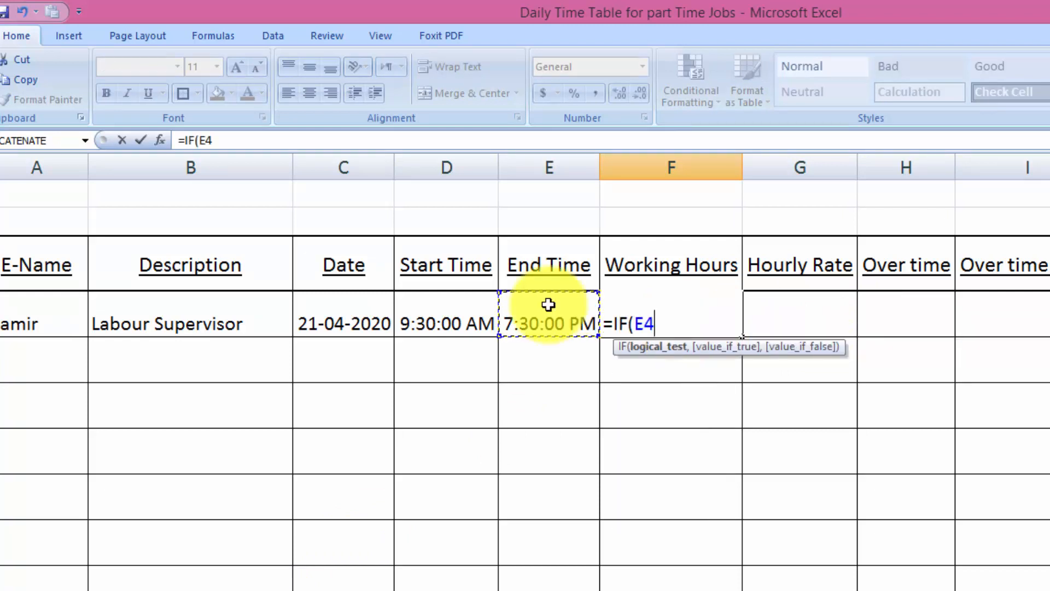
type("-")
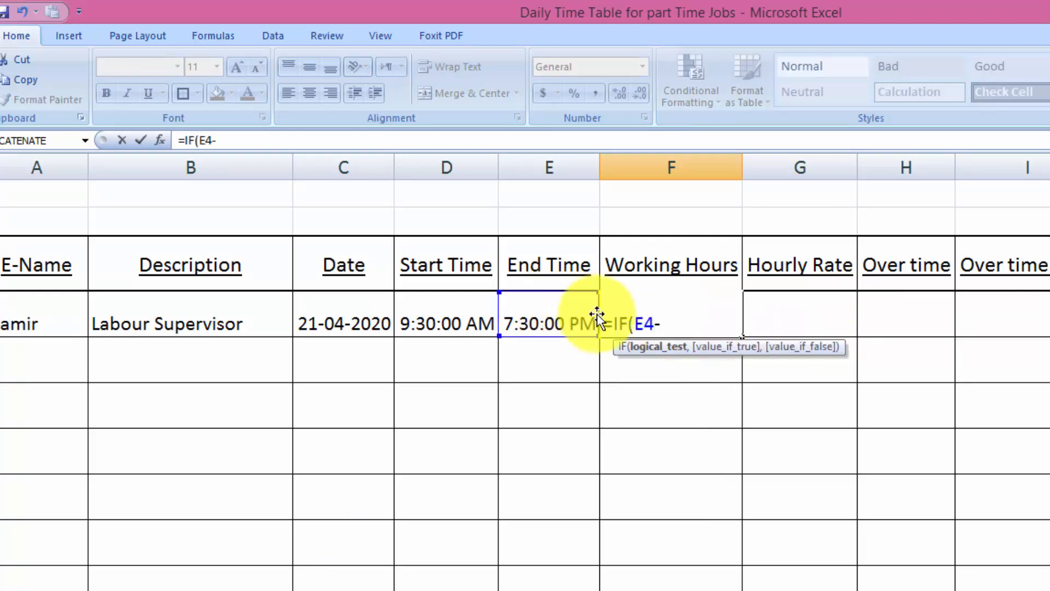
left_click(634, 324)
type("(")
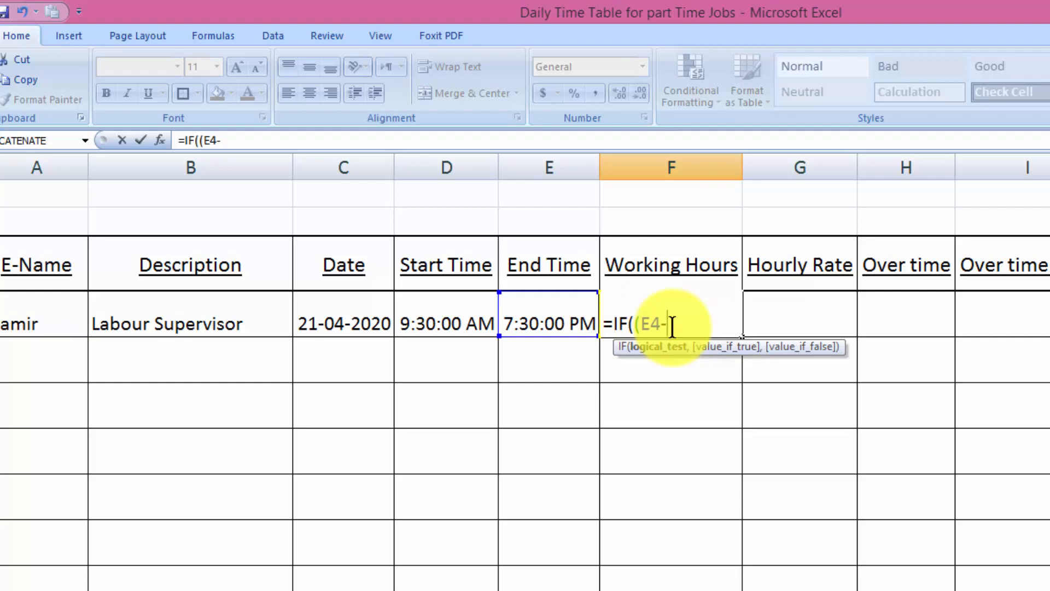
left_click(439, 324)
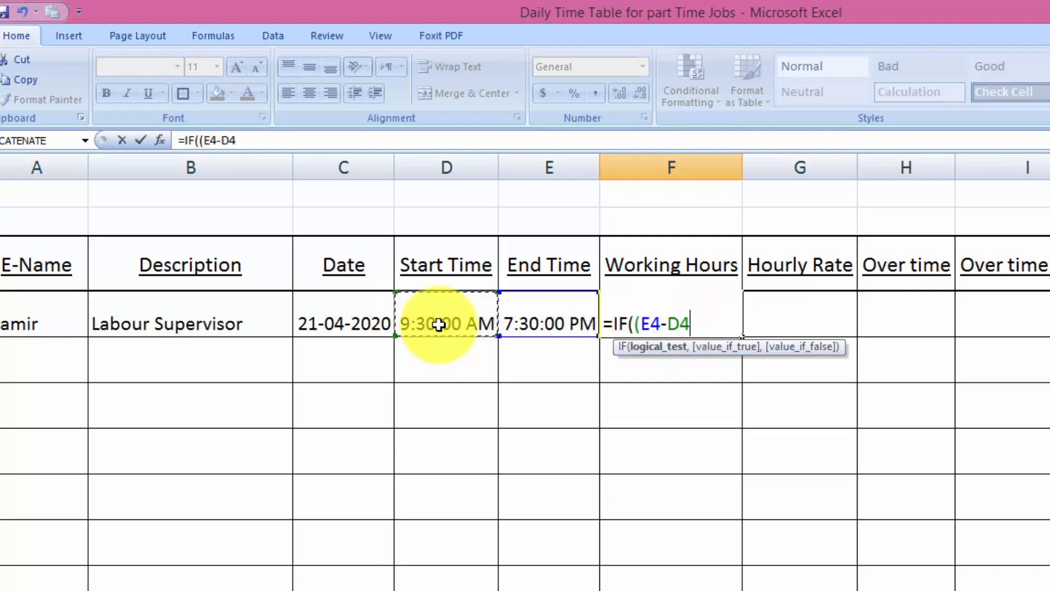
type(")*24")
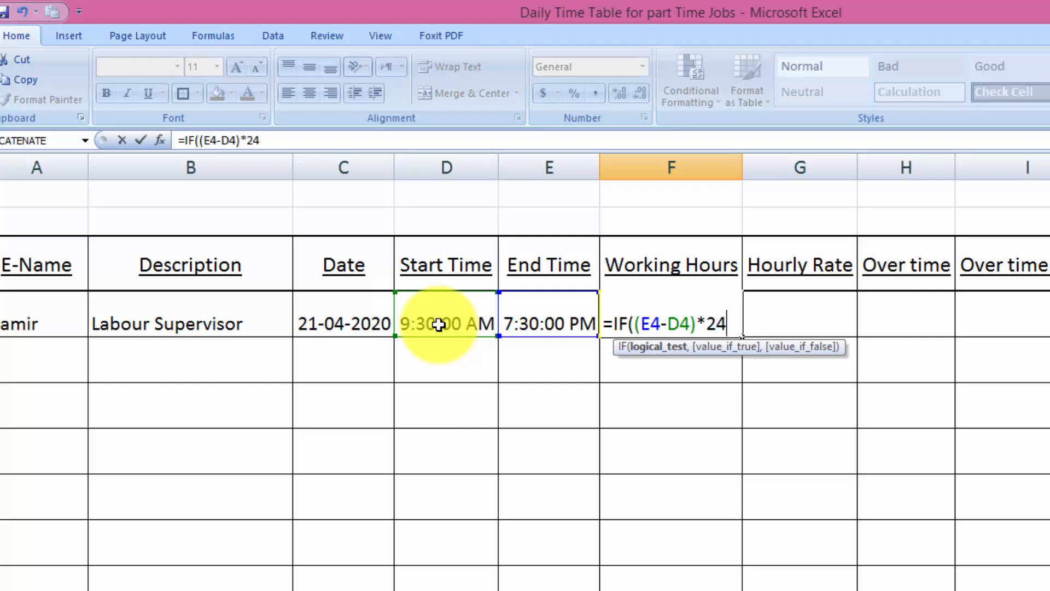
type(">8")
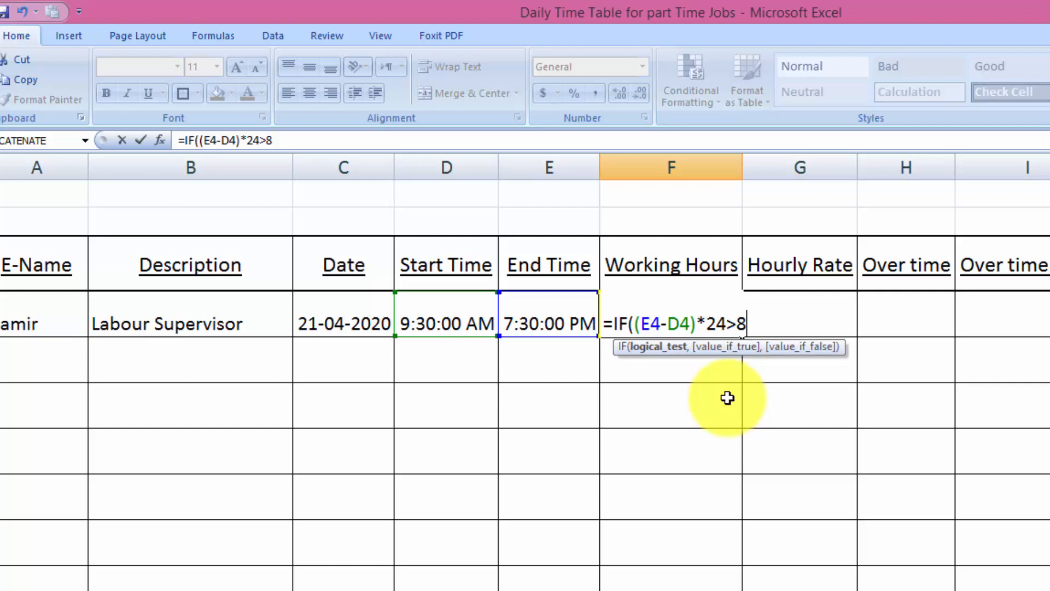
Complete the Working Hours formula in F4 with 8 as the true value and (E4-D4)*24 as the false value.
type(",")
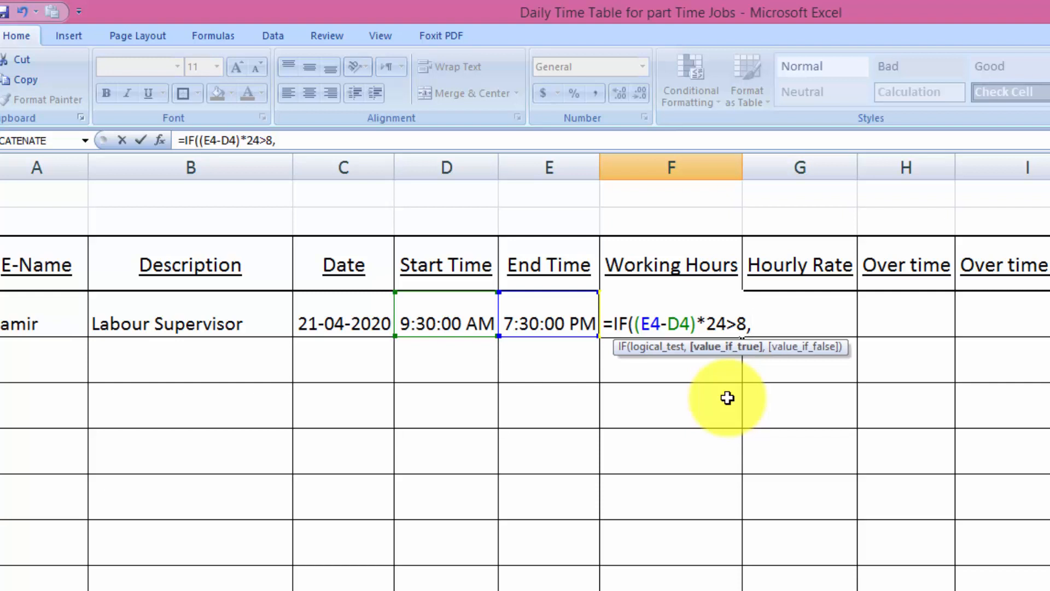
type("8,(")
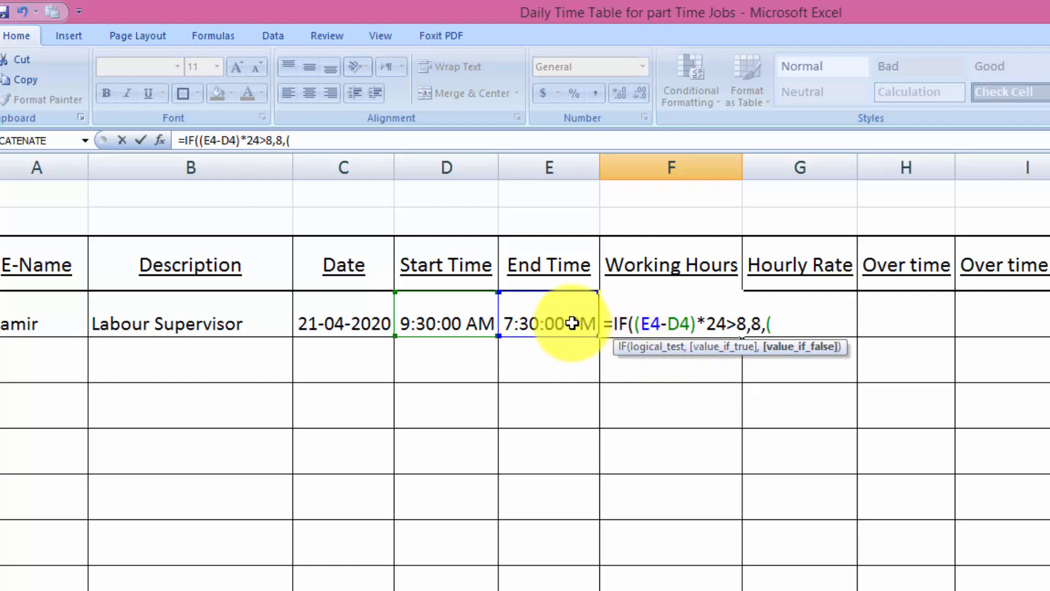
left_click(572, 323)
type("-")
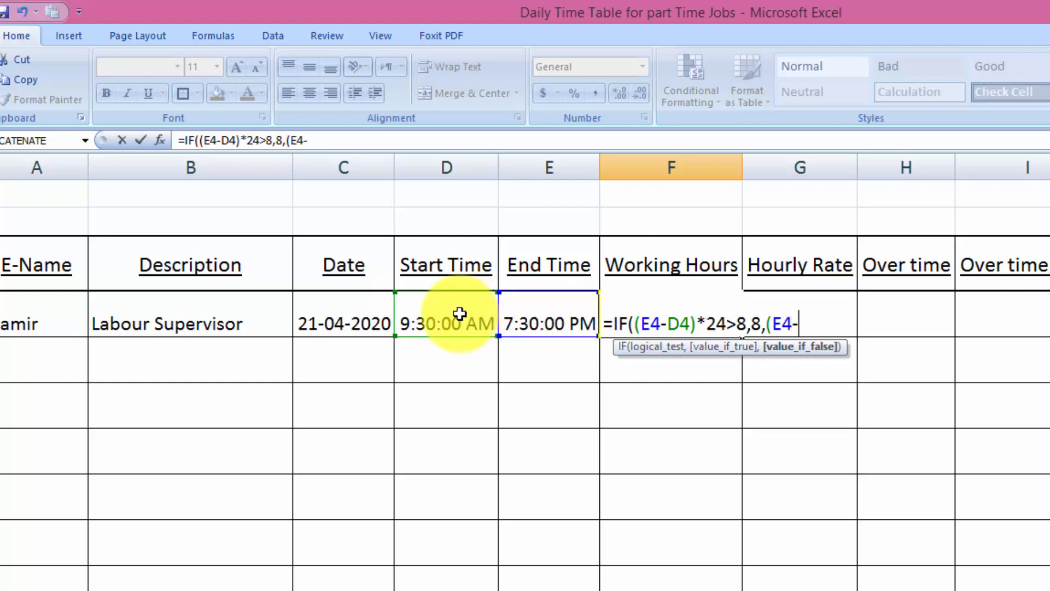
left_click(459, 314)
type(")*24")
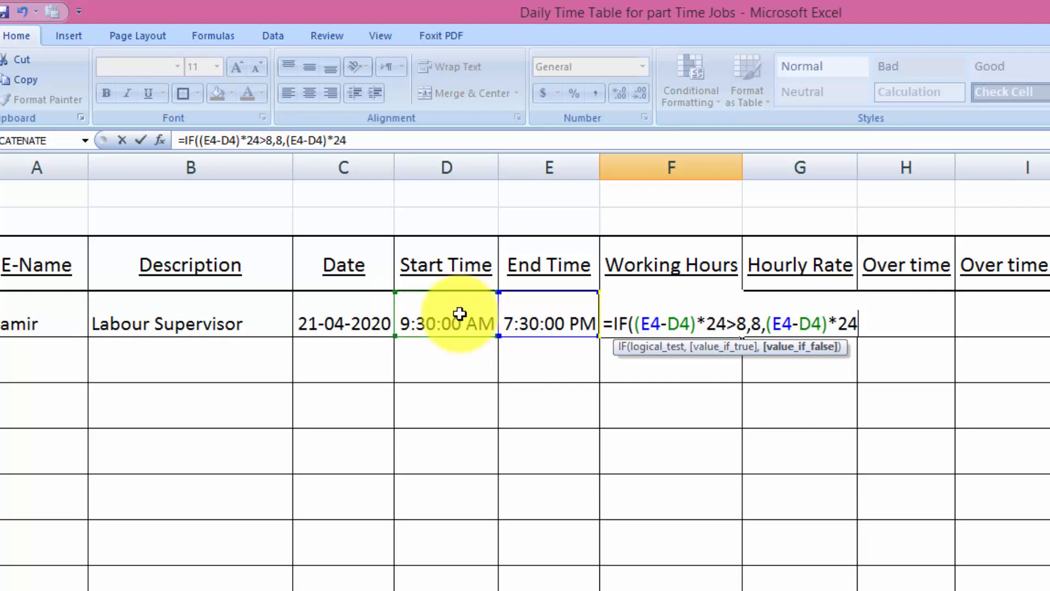
type(")")
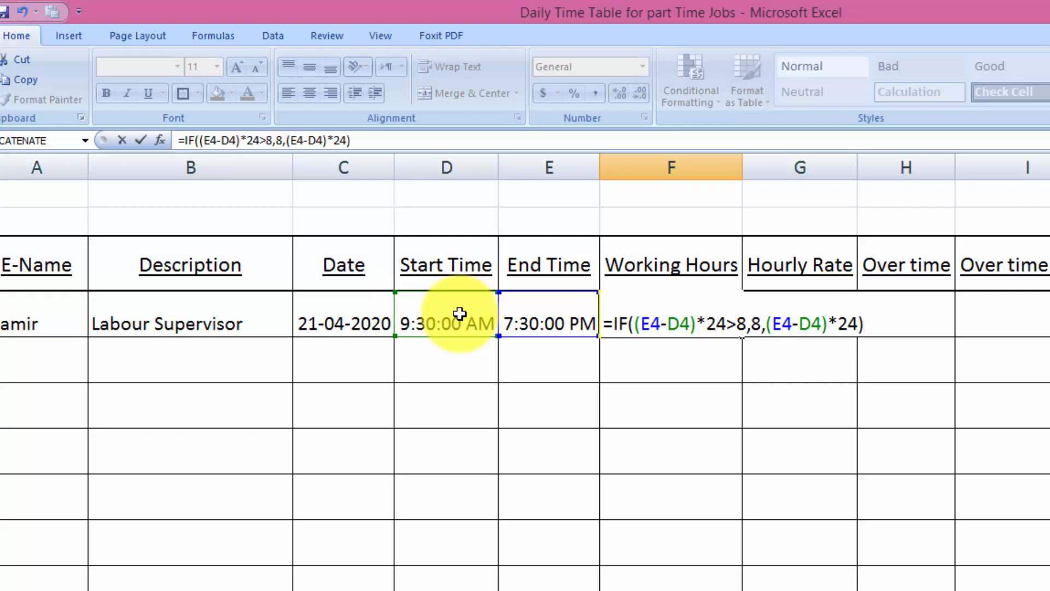
key("Return")
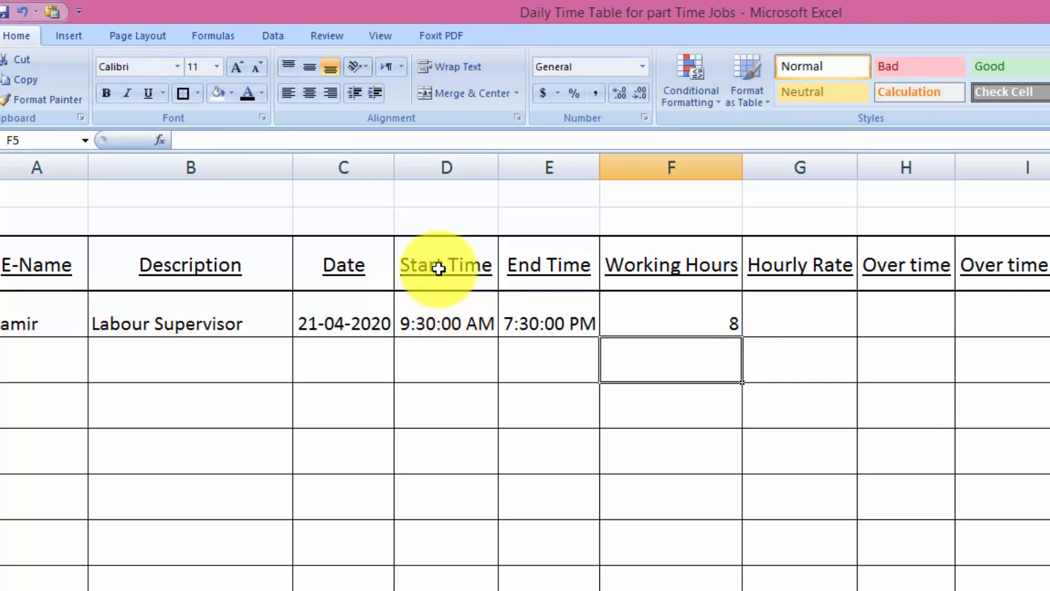
left_click(655, 323)
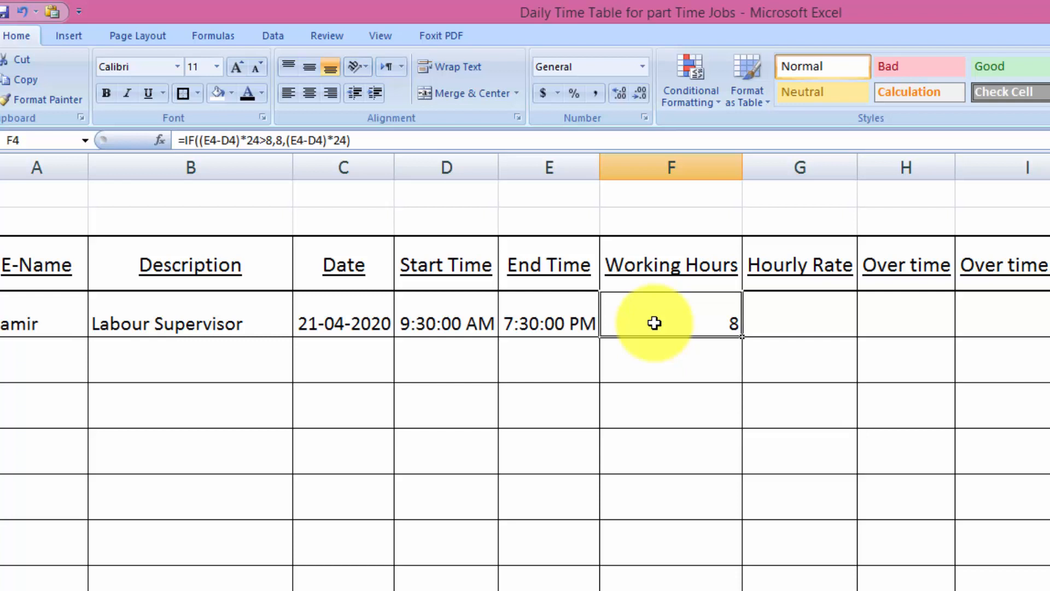
Enter 80 as the first entry's Hourly Rate in cell G4.
left_click(795, 316)
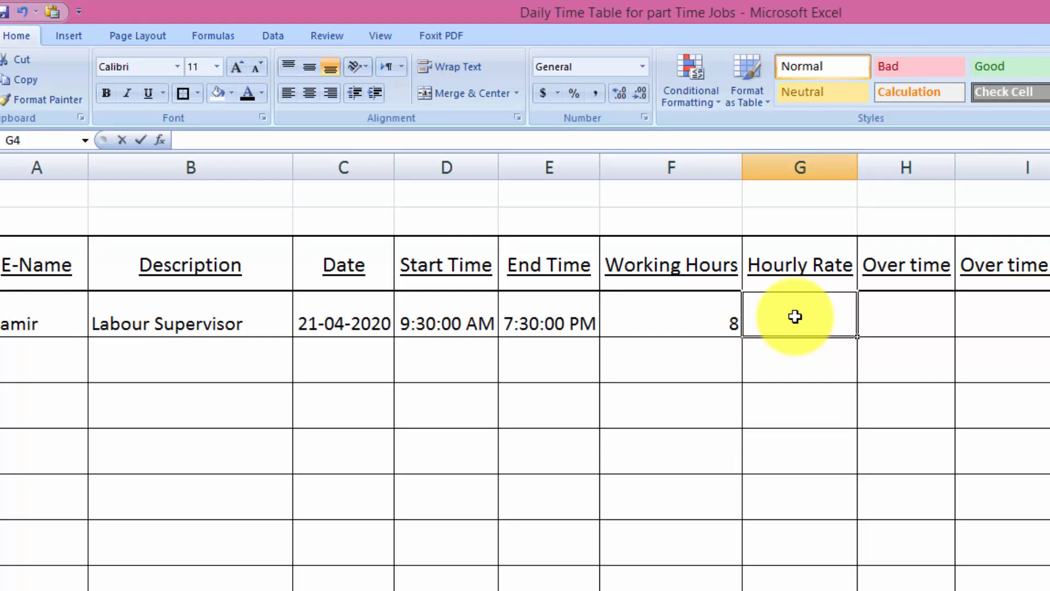
type("80")
key("Tab")
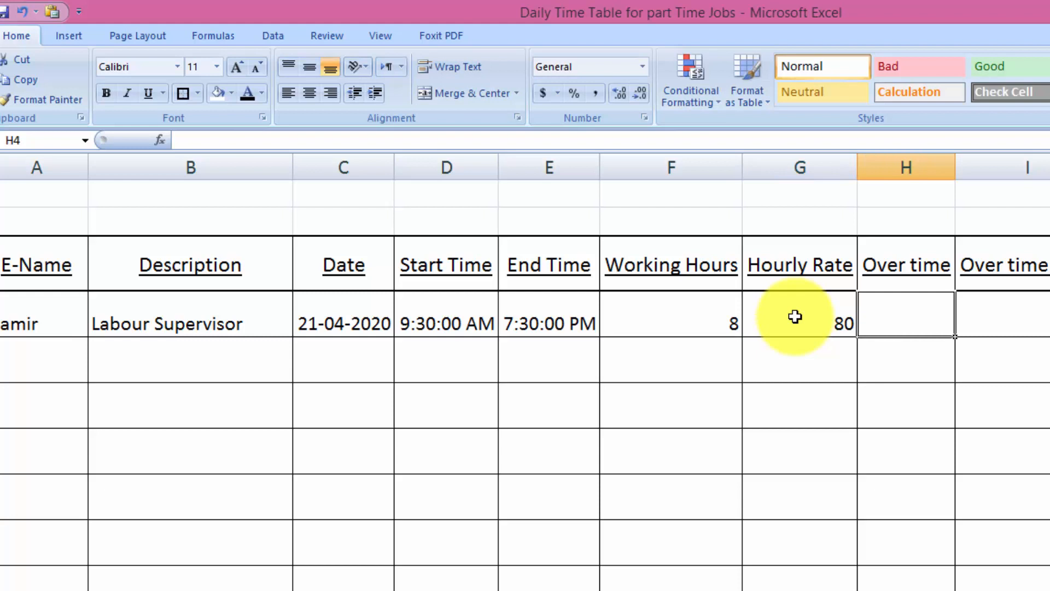
Begin the first entry's Over time formula in cell H4 with =IF((E4-D4)*24.
type("=")
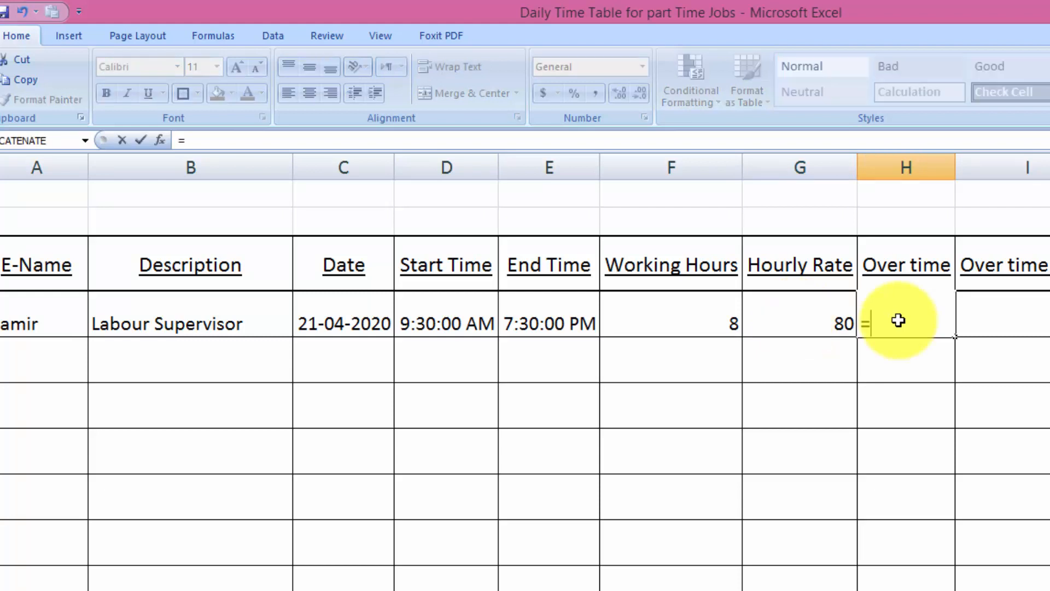
type("IF(")
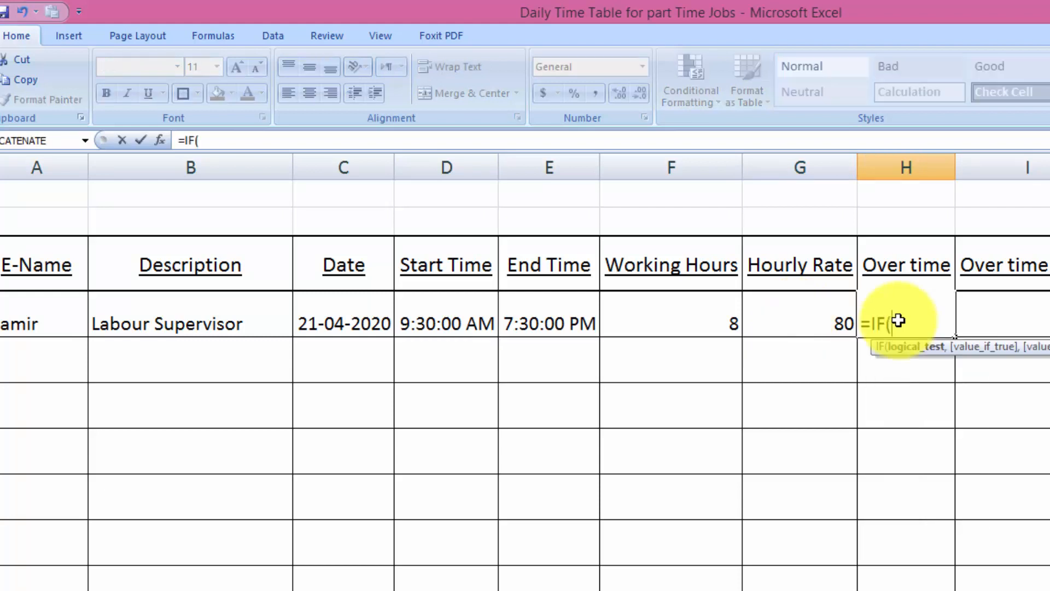
type("(")
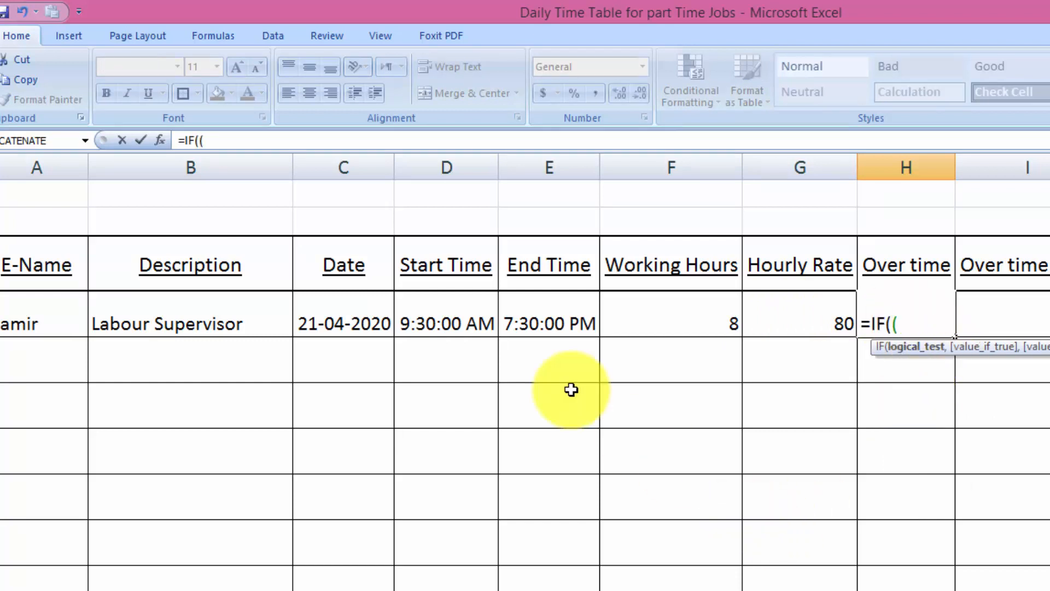
left_click(555, 313)
type("-")
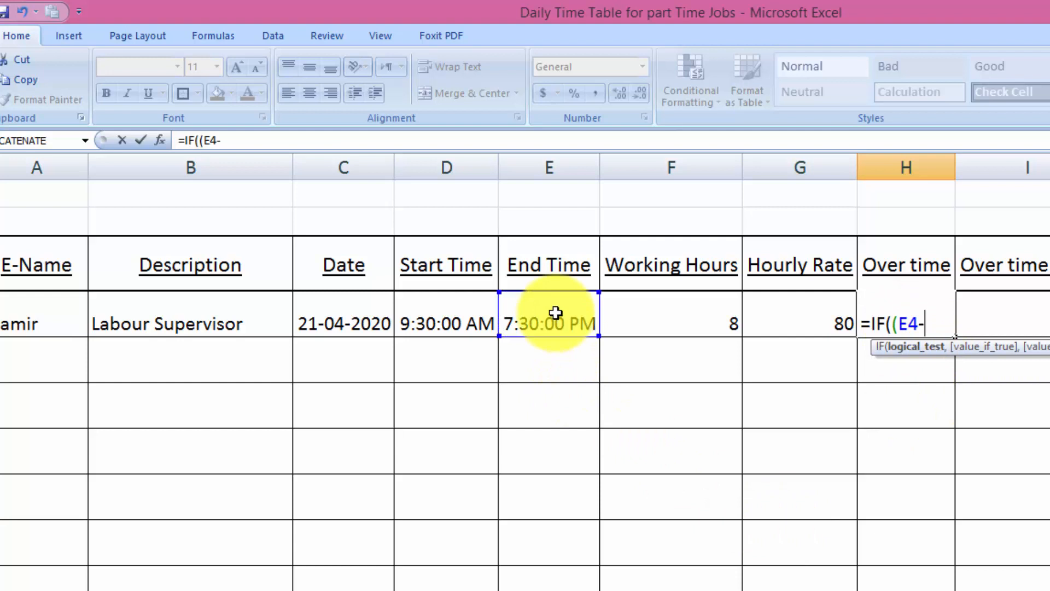
left_click(433, 318)
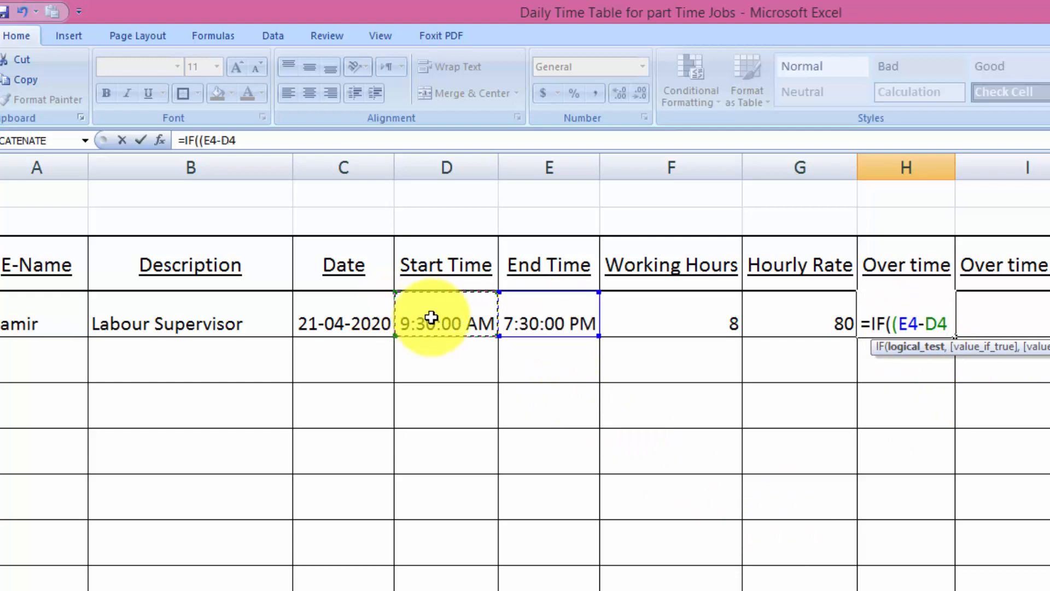
type(")*24")
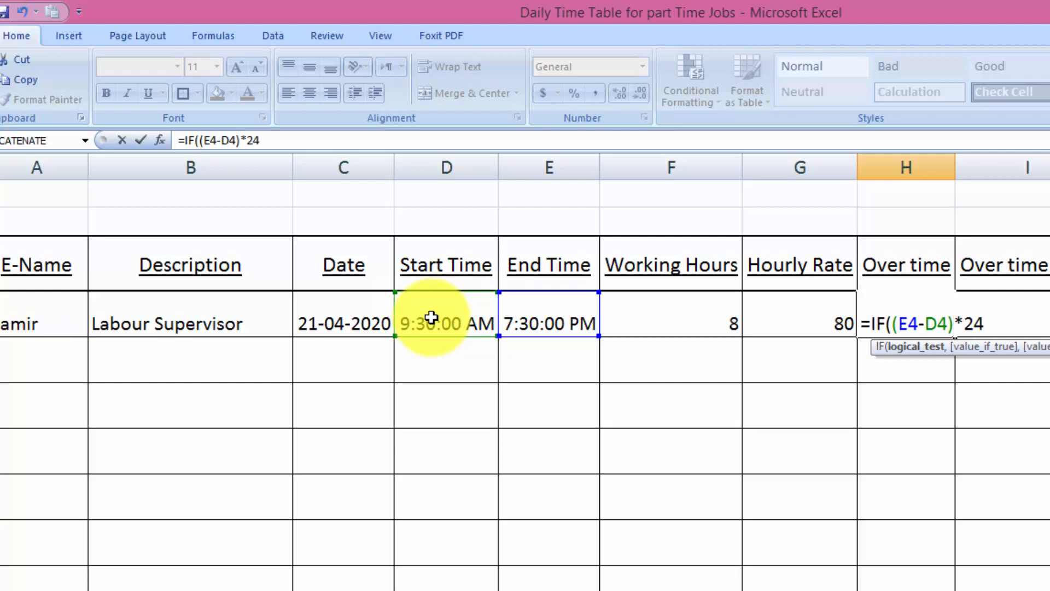
type(">8,")
key("BackSpace")
key("BackSpace")
key("BackSpace")
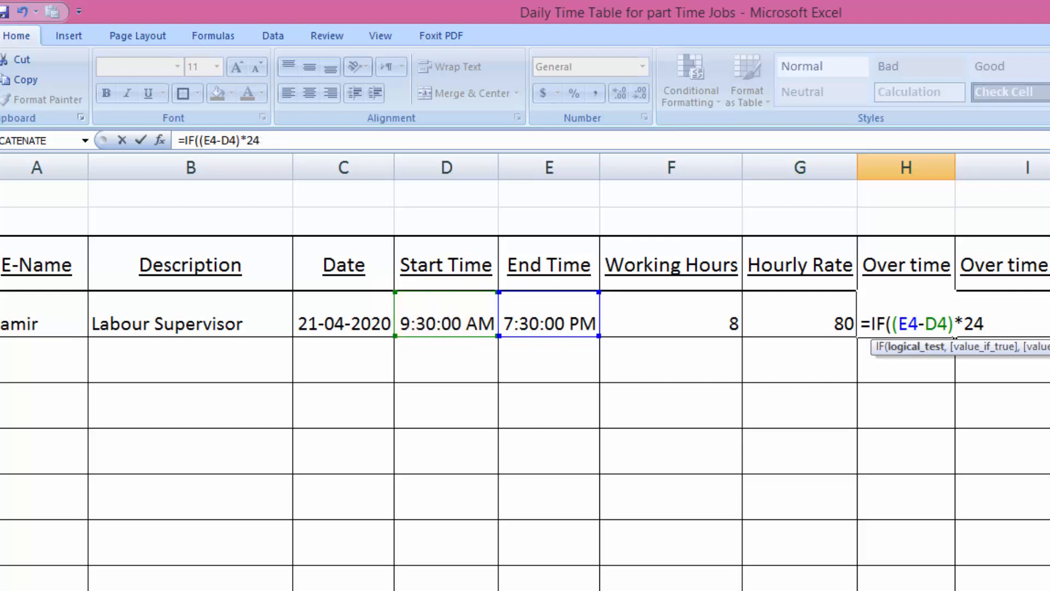
Complete the Over time formula in H4 as =IF((E4-D4)*24>8,(E4-D4)*24-8,0).
type(">8,")
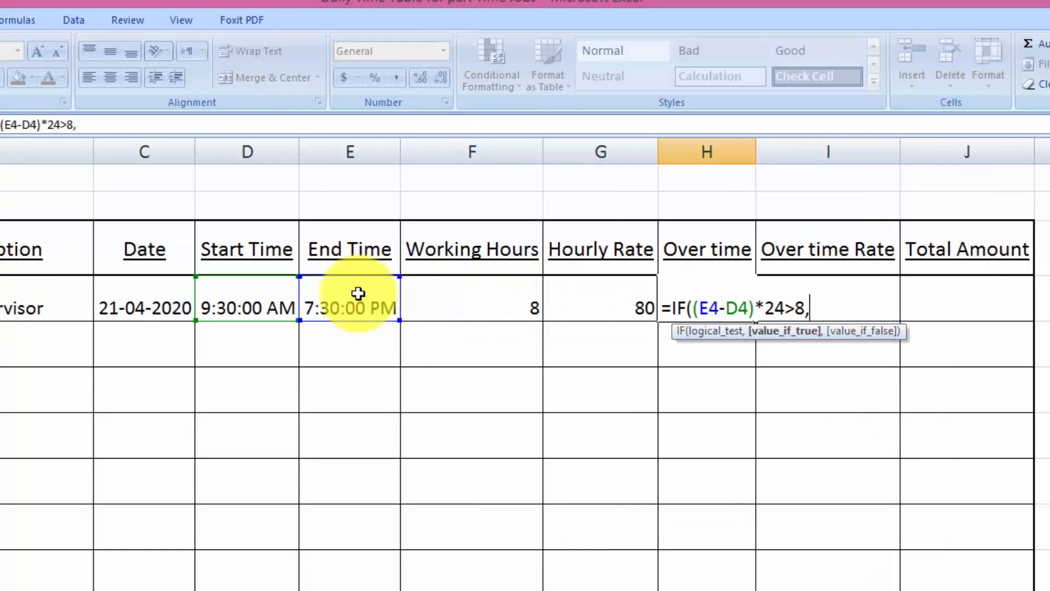
type("(")
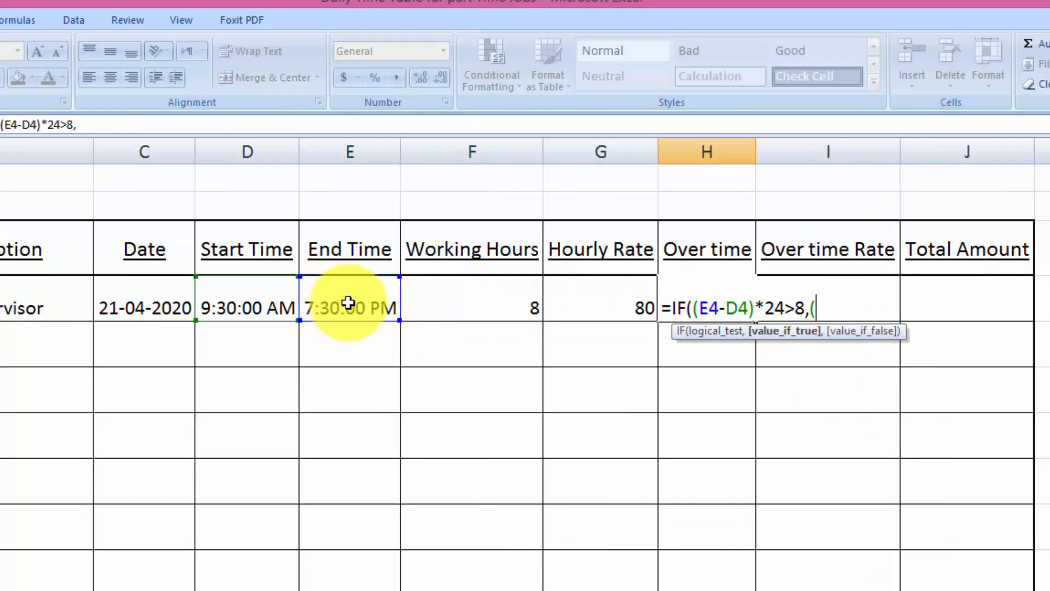
left_click(349, 302)
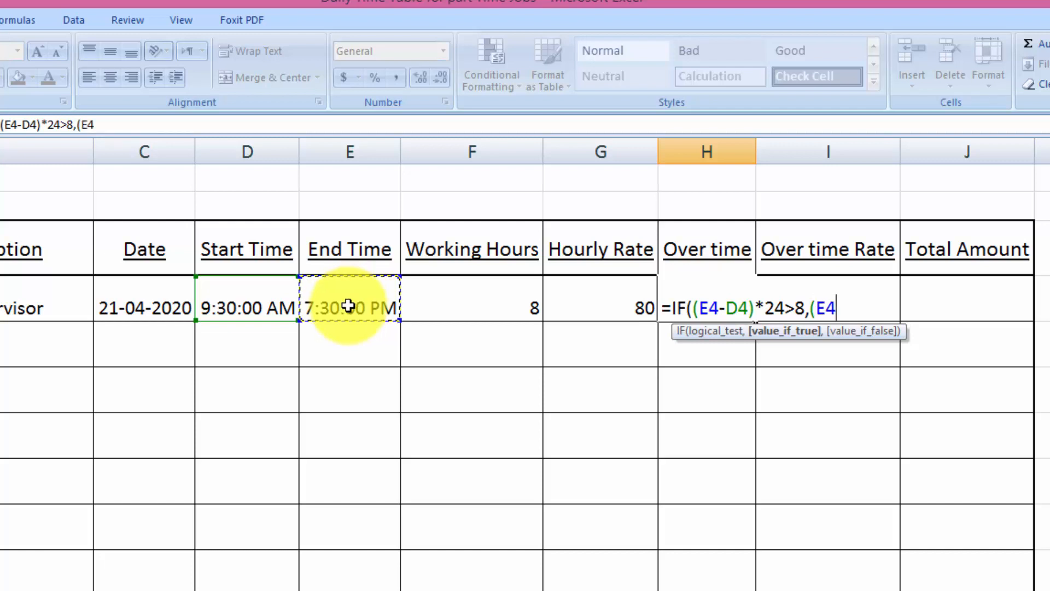
type("-")
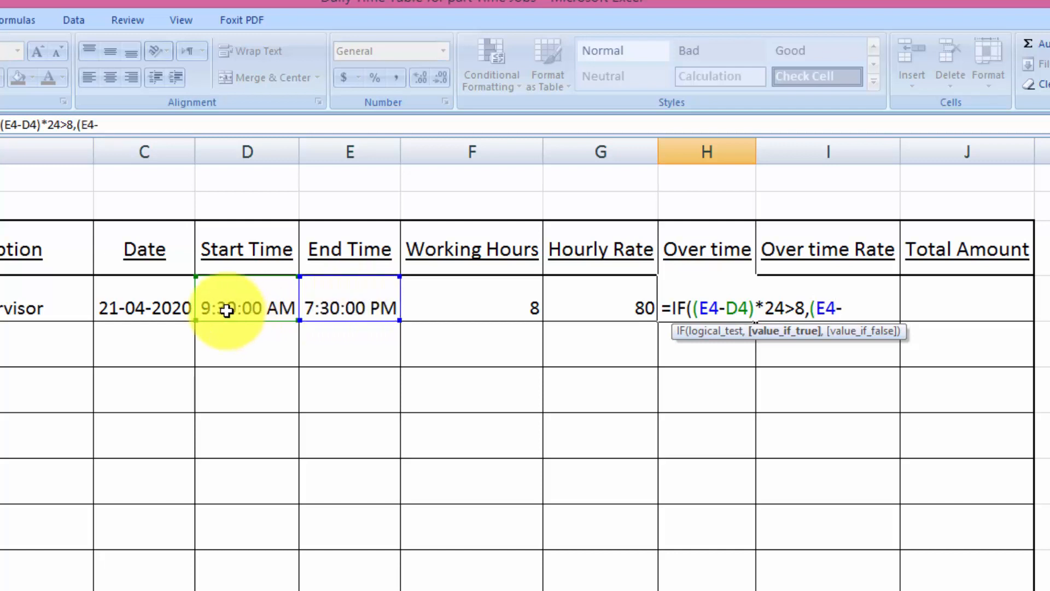
left_click(228, 304)
type(")")
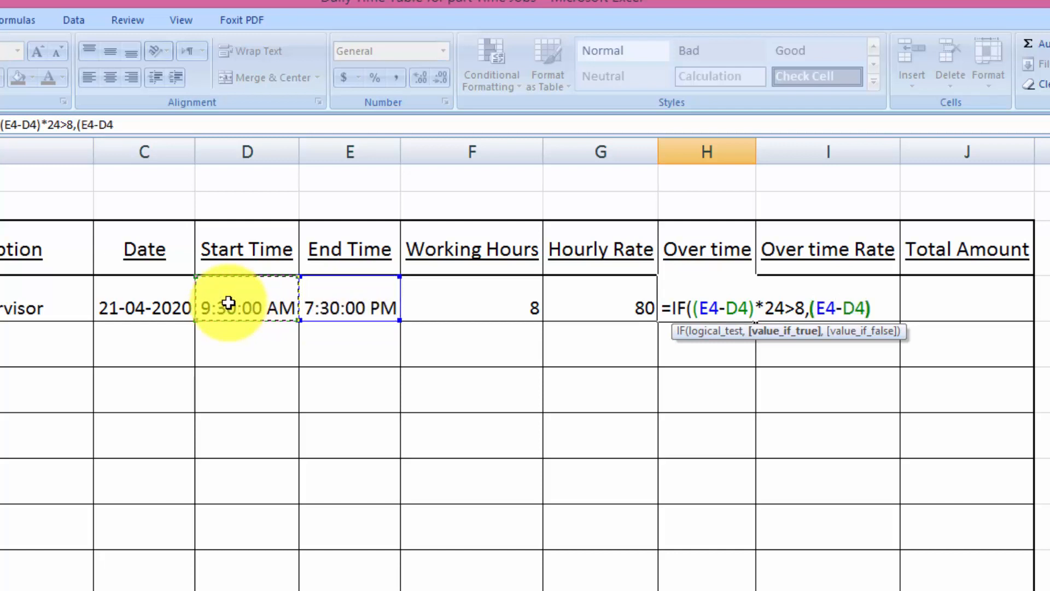
type("*24")
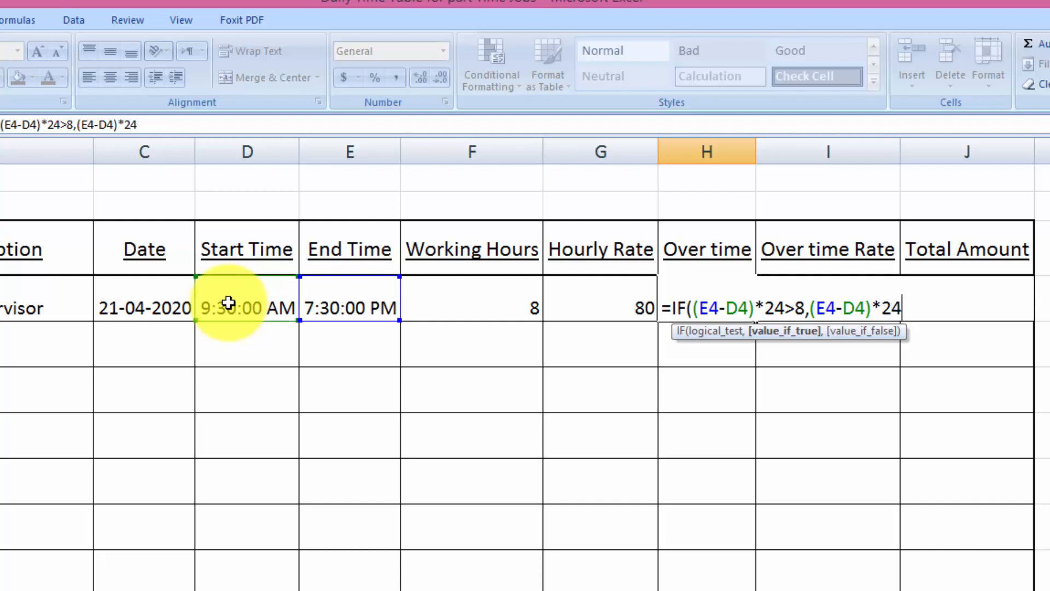
type("-")
type(",")
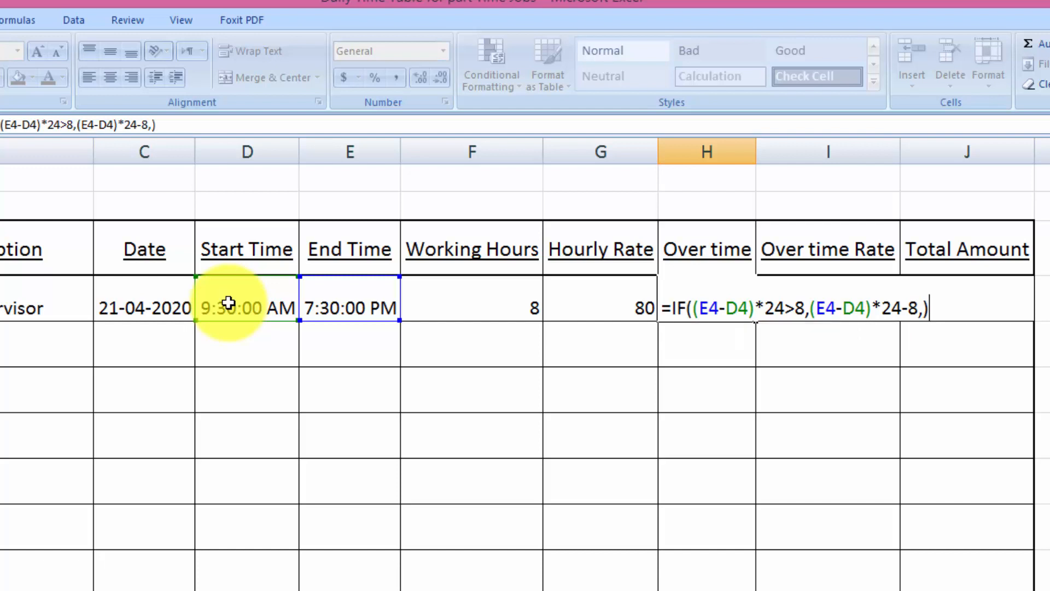
key("BackSpace")
type("0")
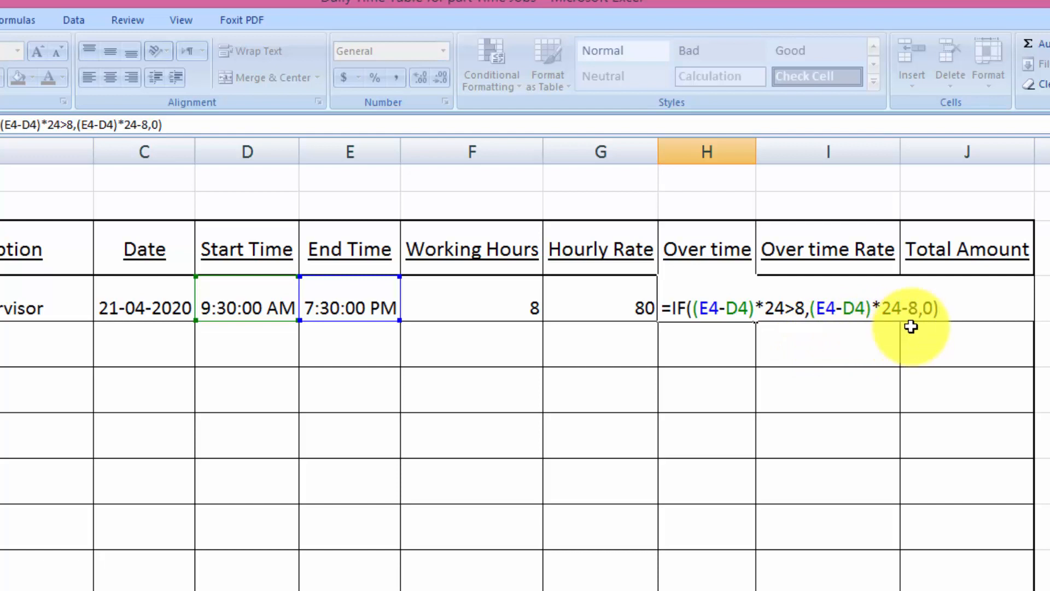
key("Return")
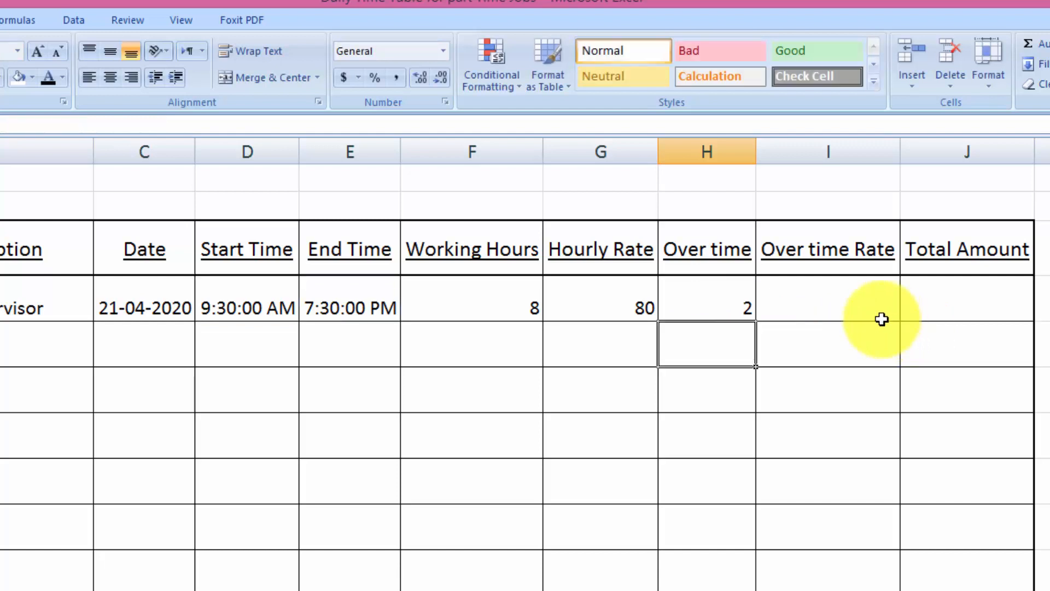
left_click(739, 298)
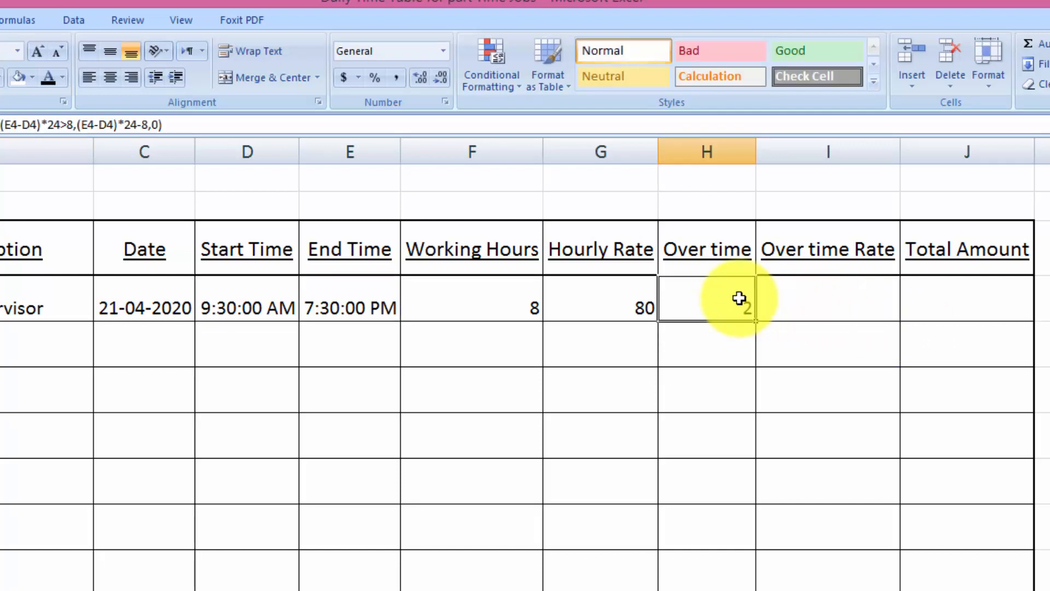
Enter 110 as the first entry's Over time Rate in cell I4.
left_click(812, 296)
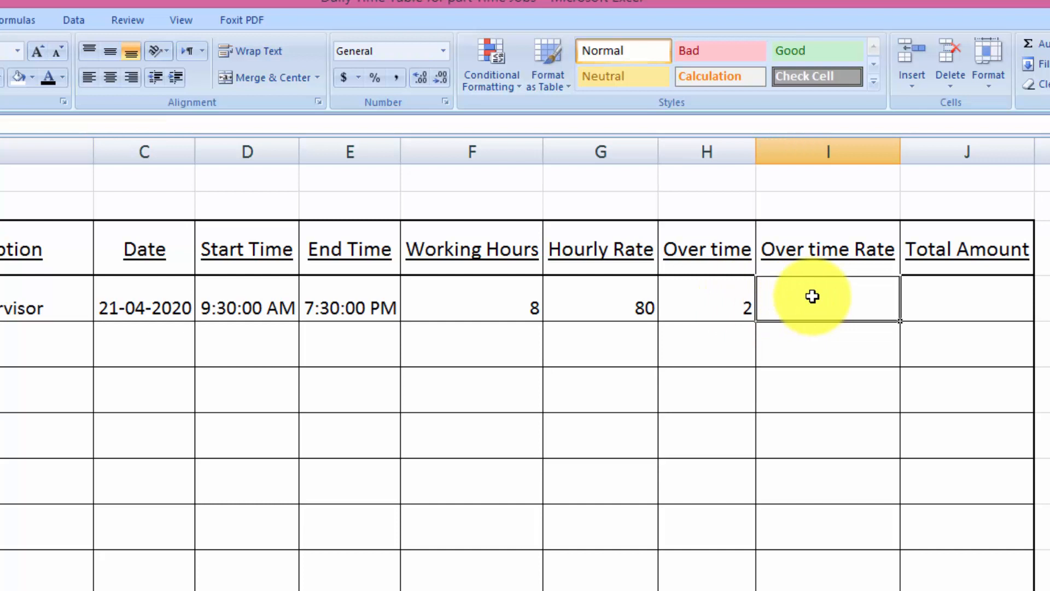
type("11")
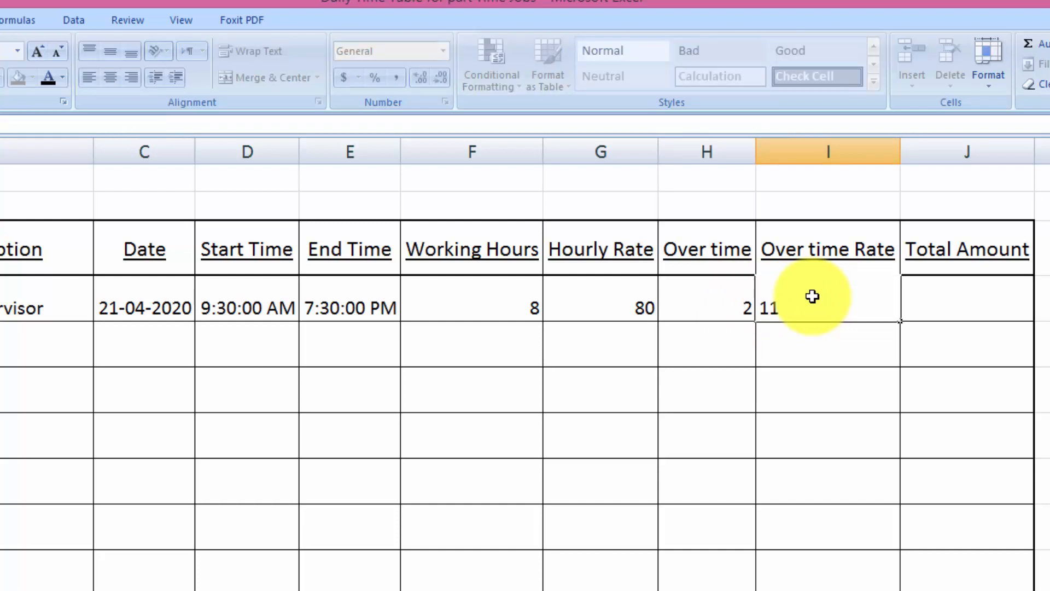
type("0")
key("Tab")
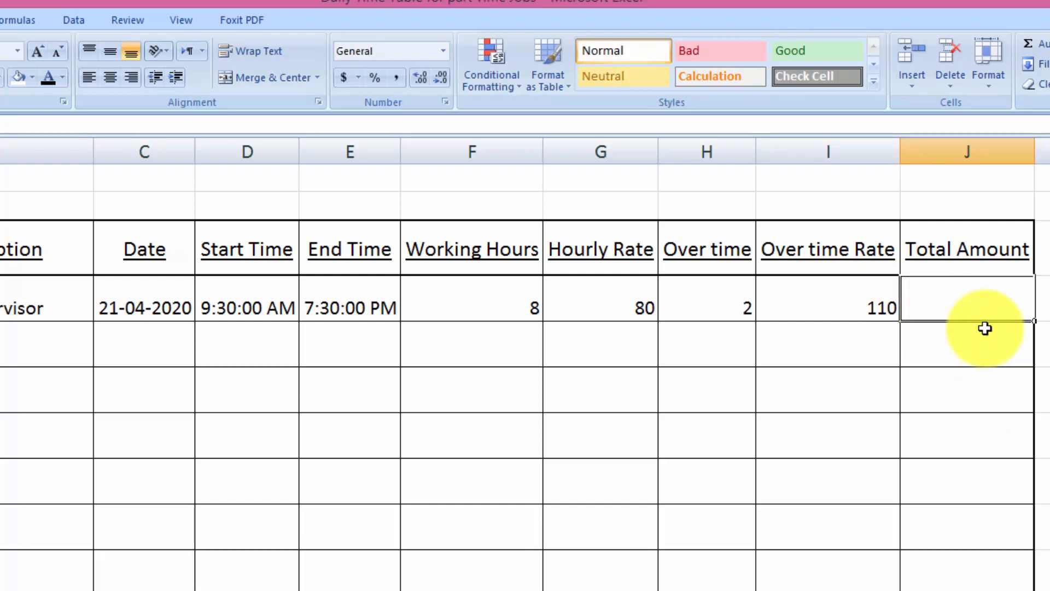
Enter the first entry's Total Amount formula in cell J4 as =F4*G4+H4*I4.
type("=")
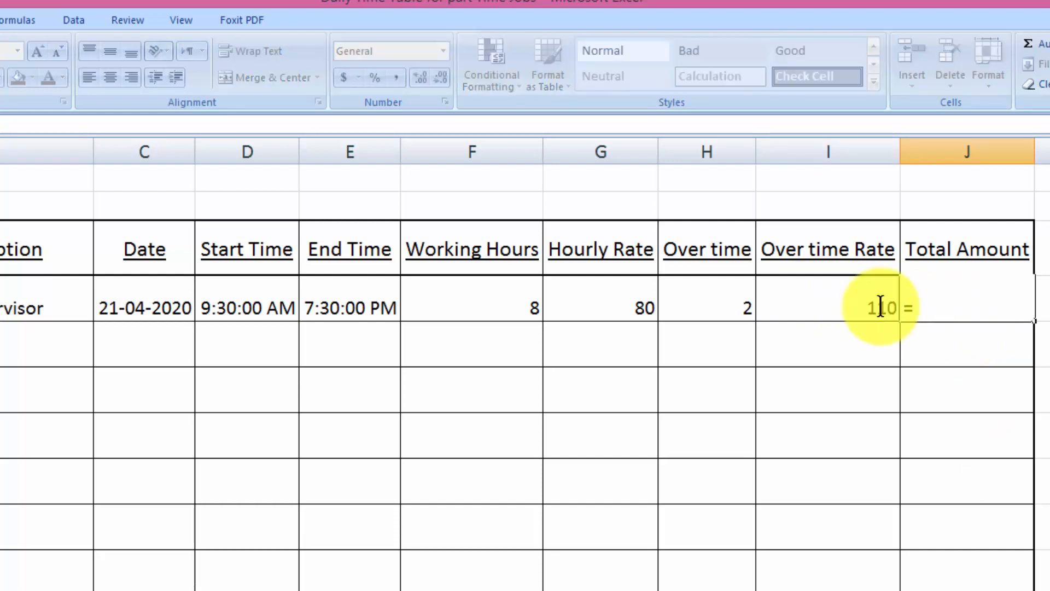
left_click(527, 295)
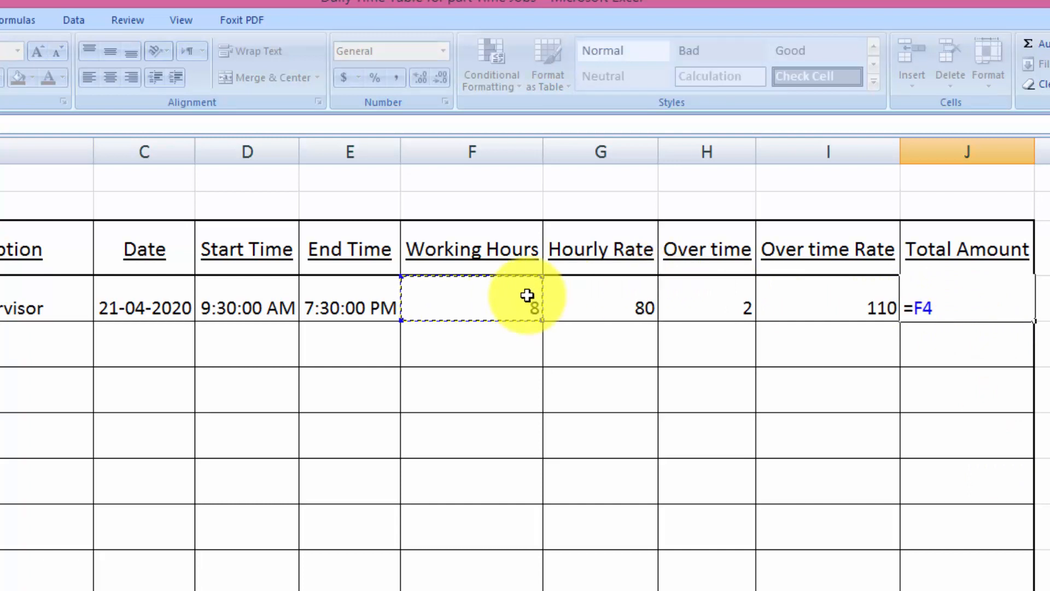
type("*")
left_click(599, 300)
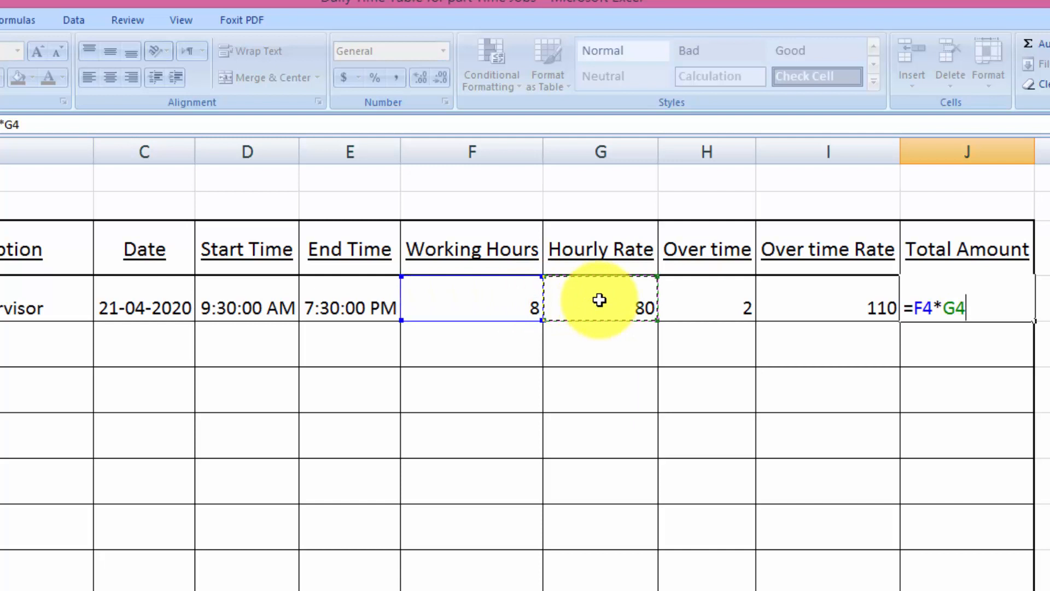
type("+")
left_click(701, 300)
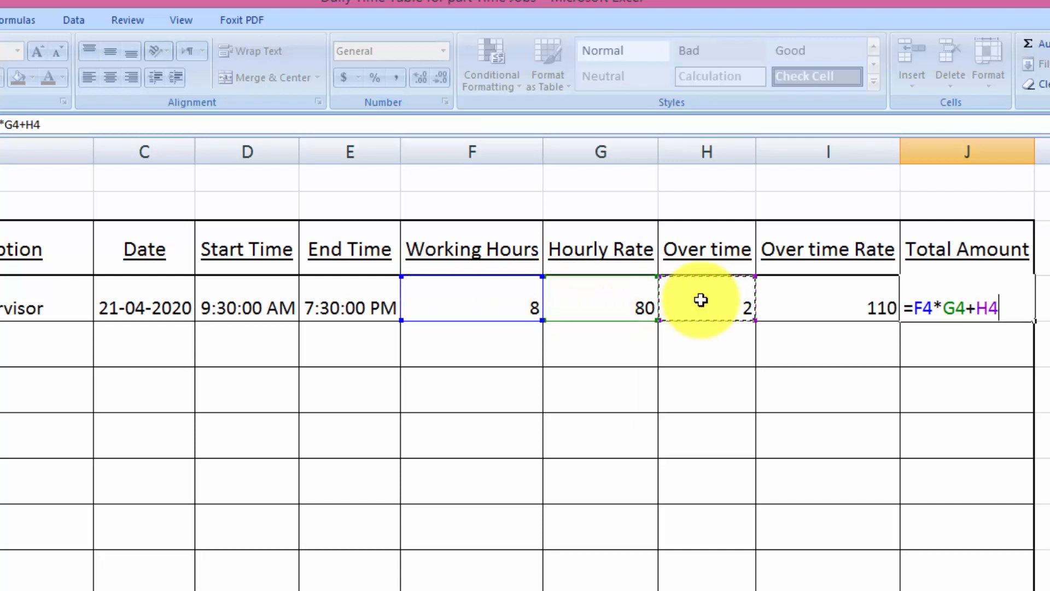
type("*")
left_click(851, 304)
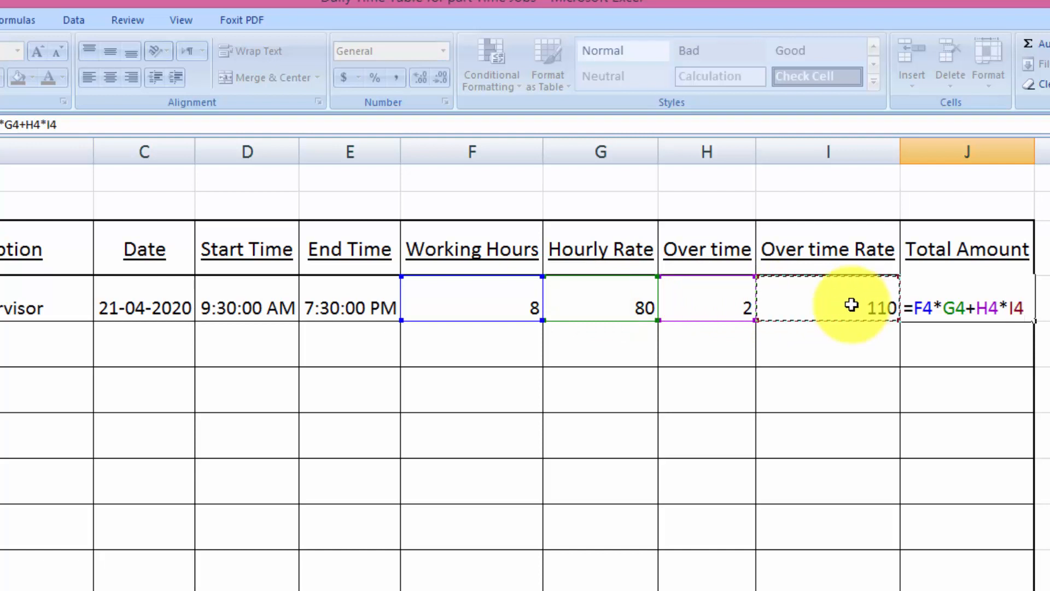
key("Return")
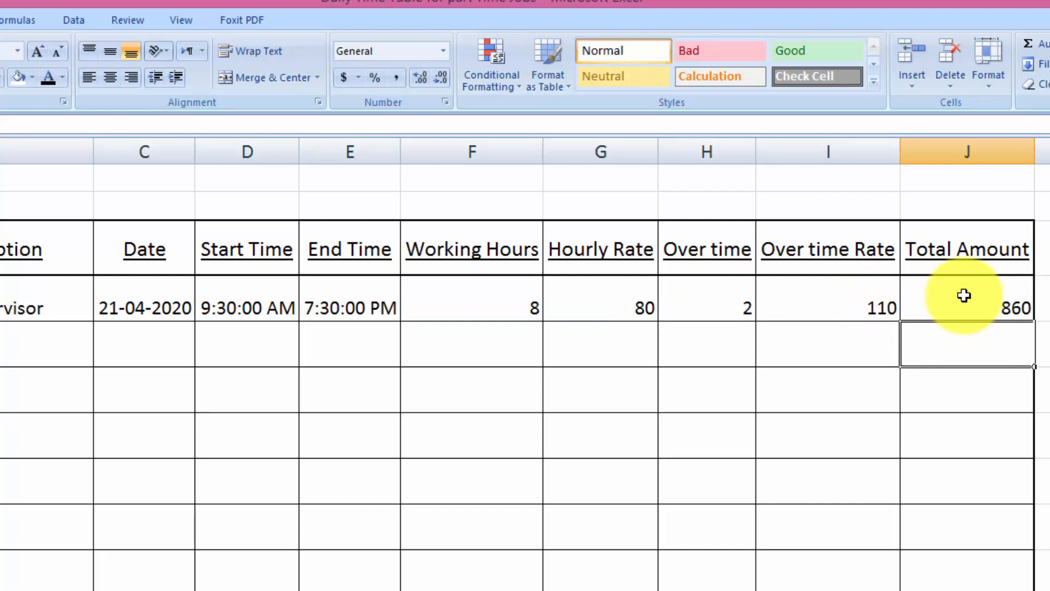
Enter the second employee's name in cell A5 and the description LABOUR ASSISTAN in cell B5.
left_click(100, 344)
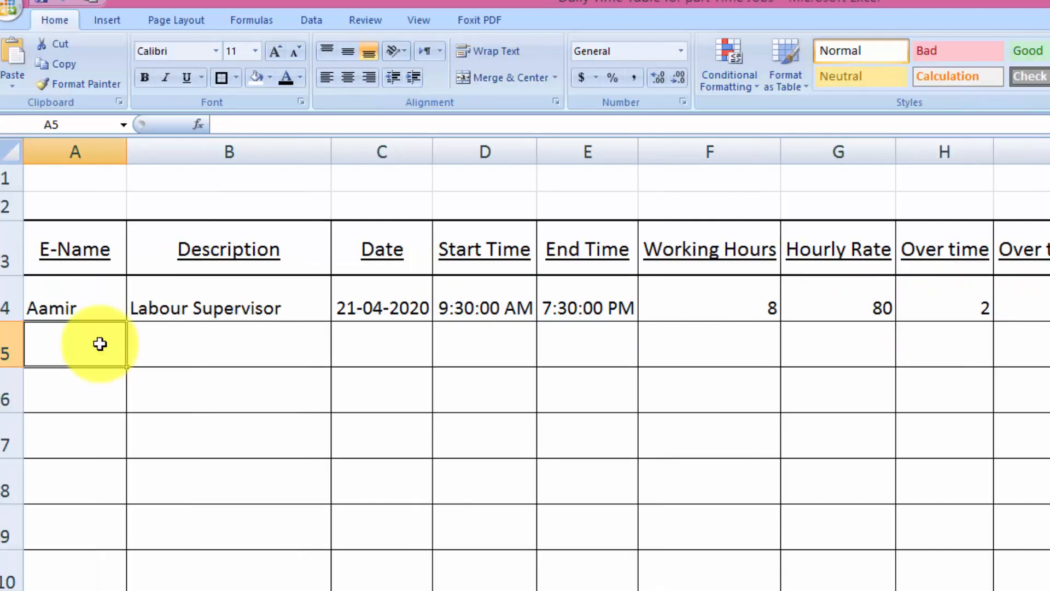
type("NAQE")
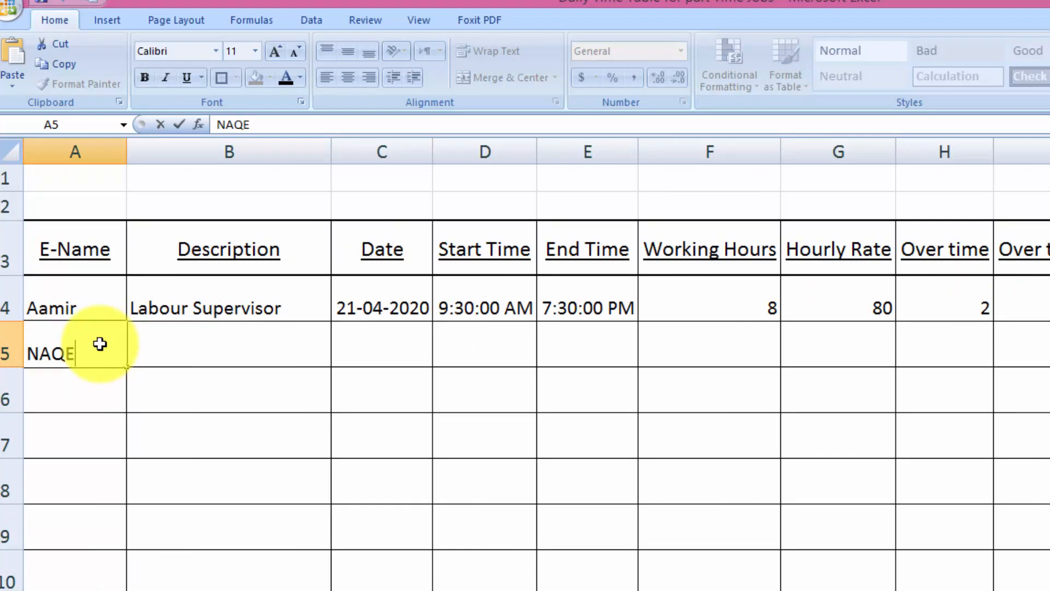
type("EB")
key("Tab")
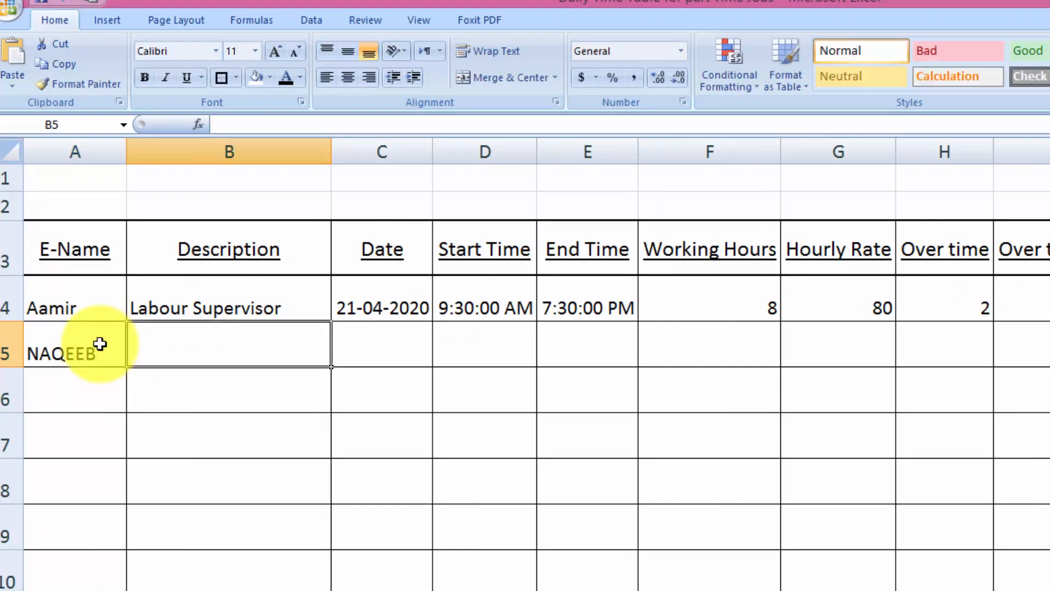
type("L")
key("Delete")
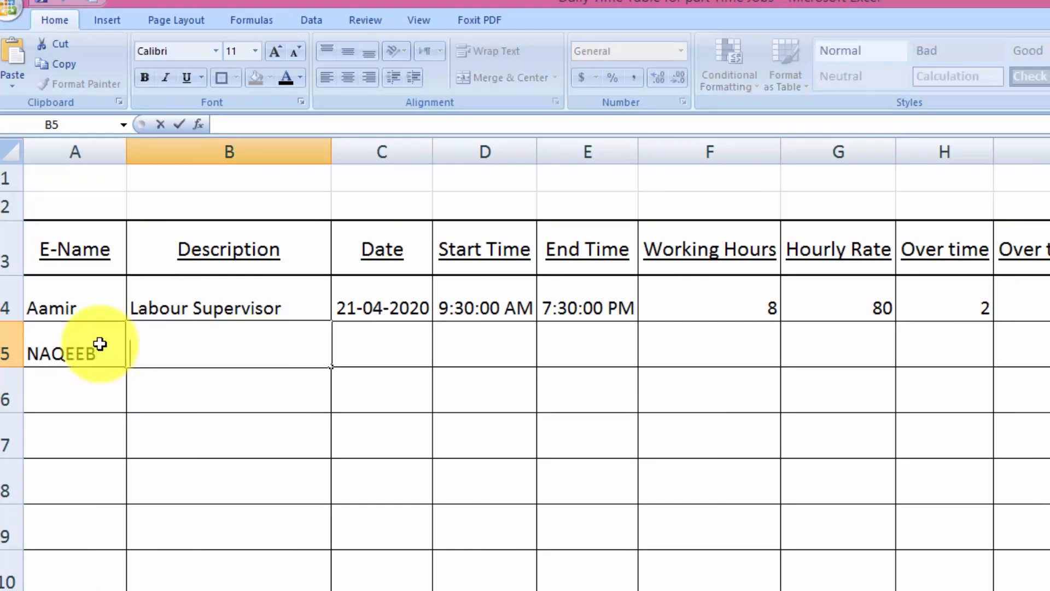
type("LABOUR")
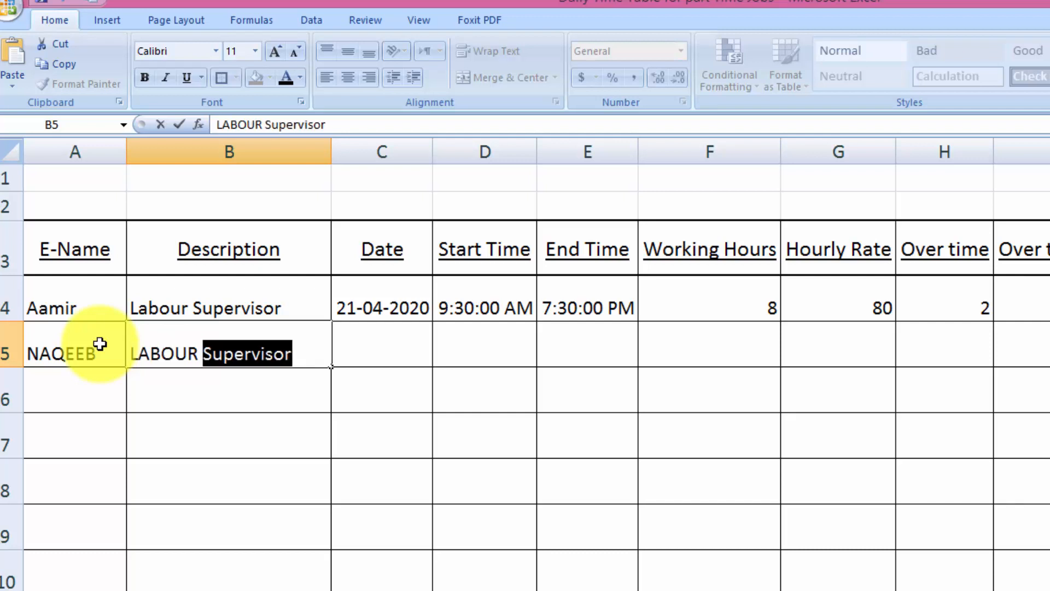
type(" ASSISTAN")
key("Tab")
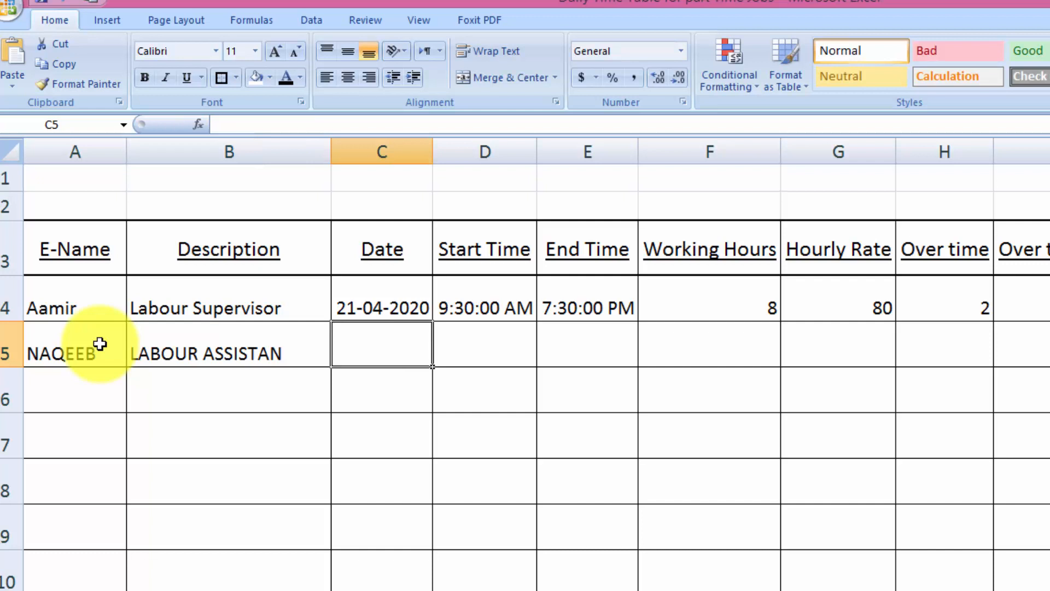
Insert the current date, 21-04-2020, in cell C5 and enter the start time 9:30:00 AM in D5.
key("ctrl+semicolon")
key("Tab")
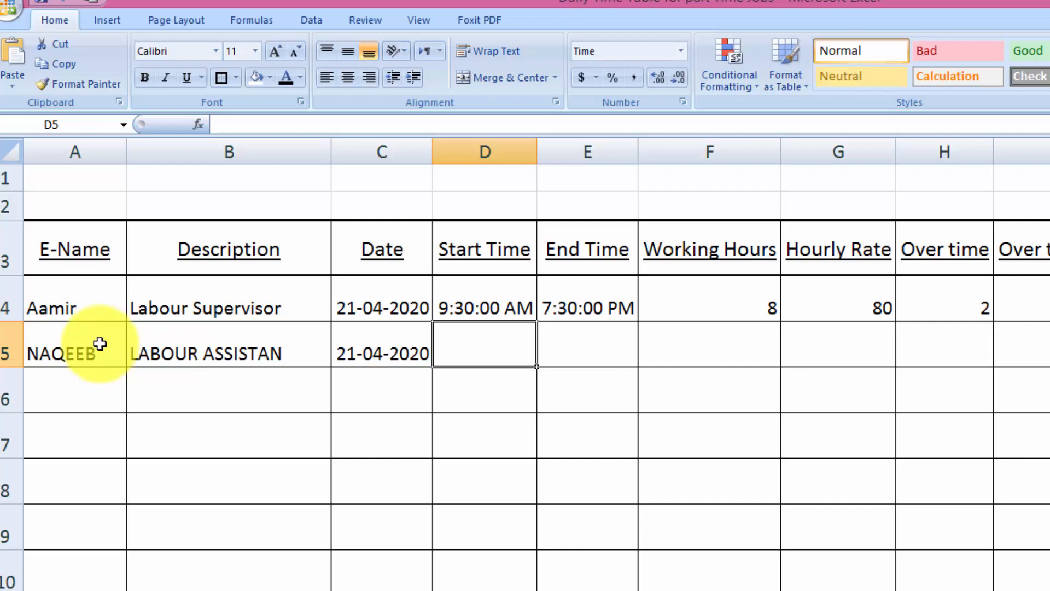
type("(")
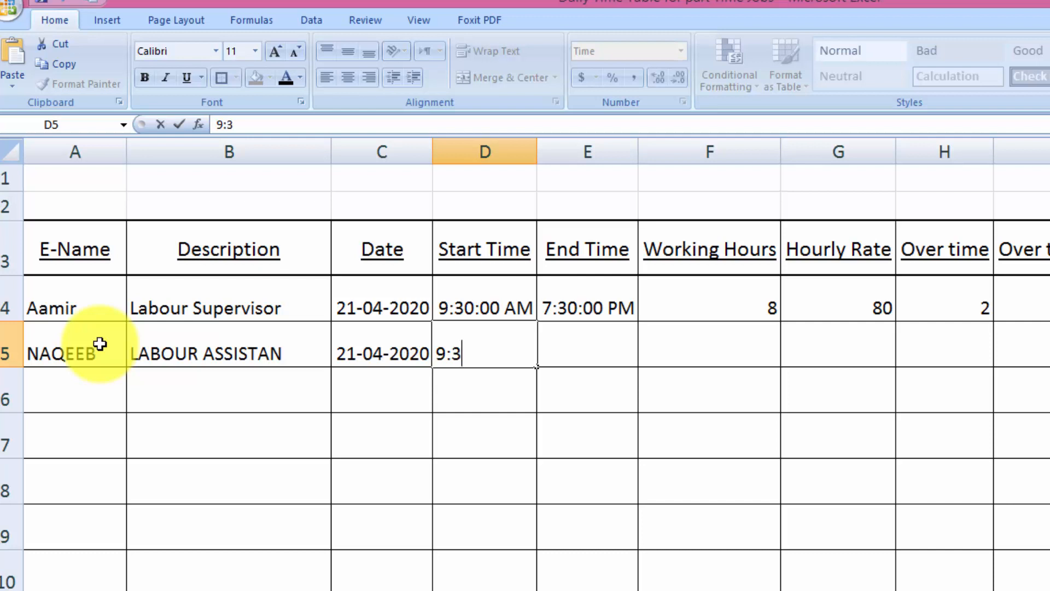
type(":30:00 AM")
key("Tab")
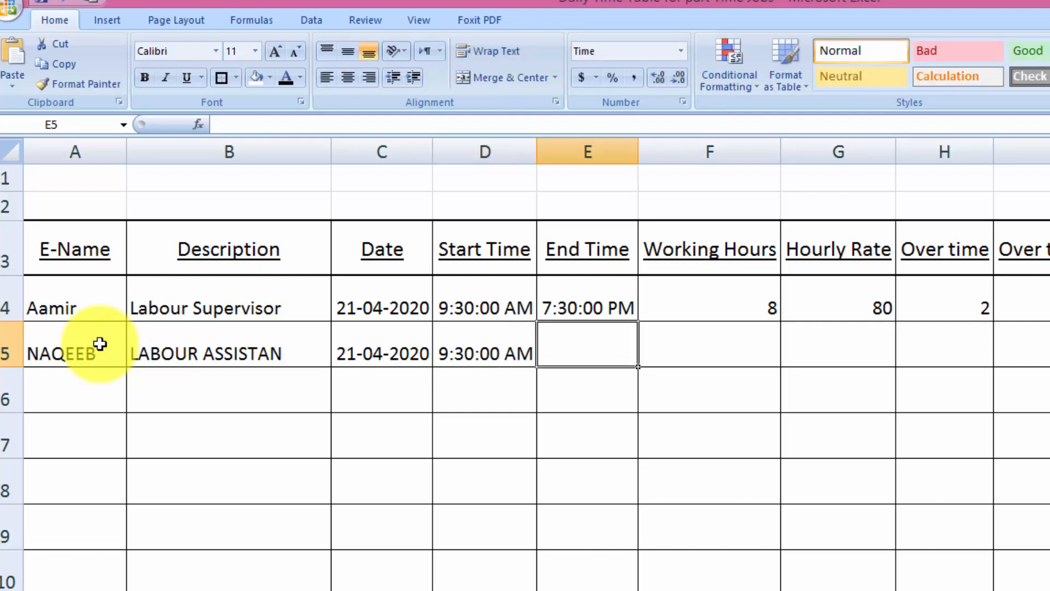
Enter 8:30:00 PM as the second entry's End Time in cell E5.
type("8")
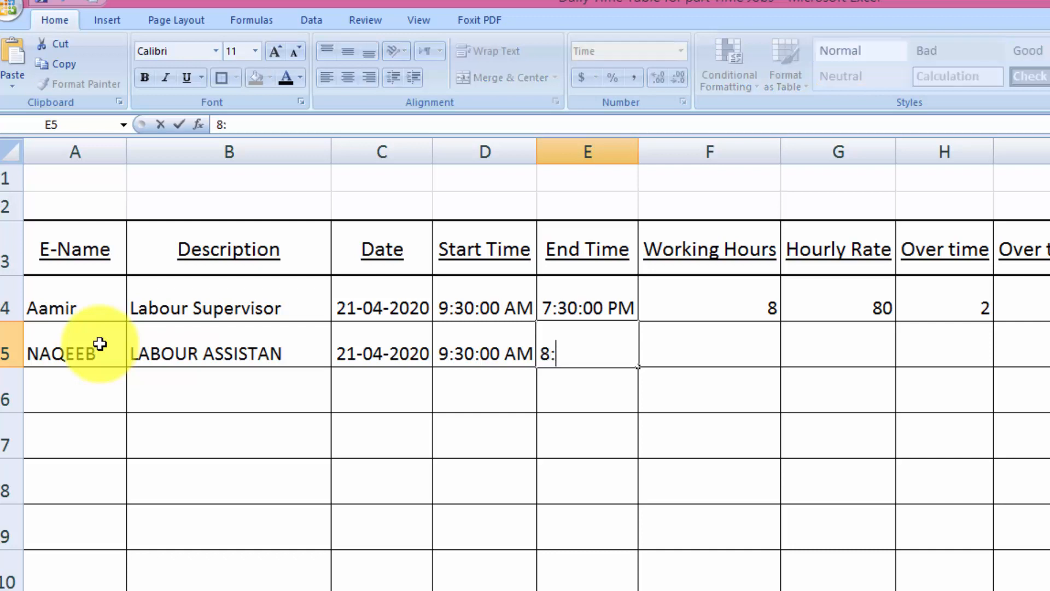
type(":30:00")
type(" PM")
key("Tab")
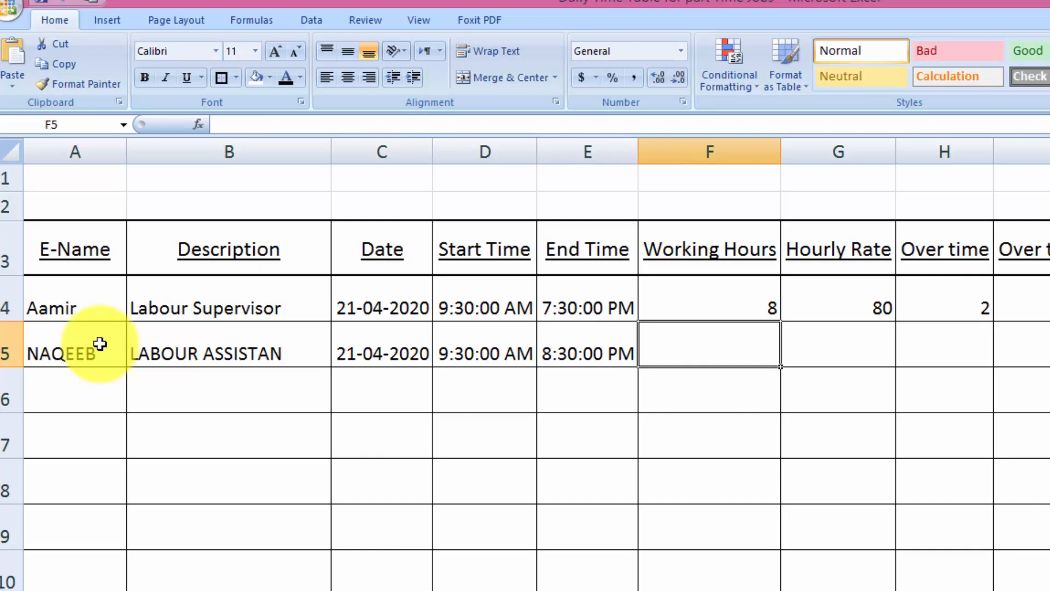
Fill the Working Hours formula and the Hourly Rate from row 4 down into row 5.
left_click(710, 311)
left_click_drag(780, 321, 781, 368)
left_click(867, 300)
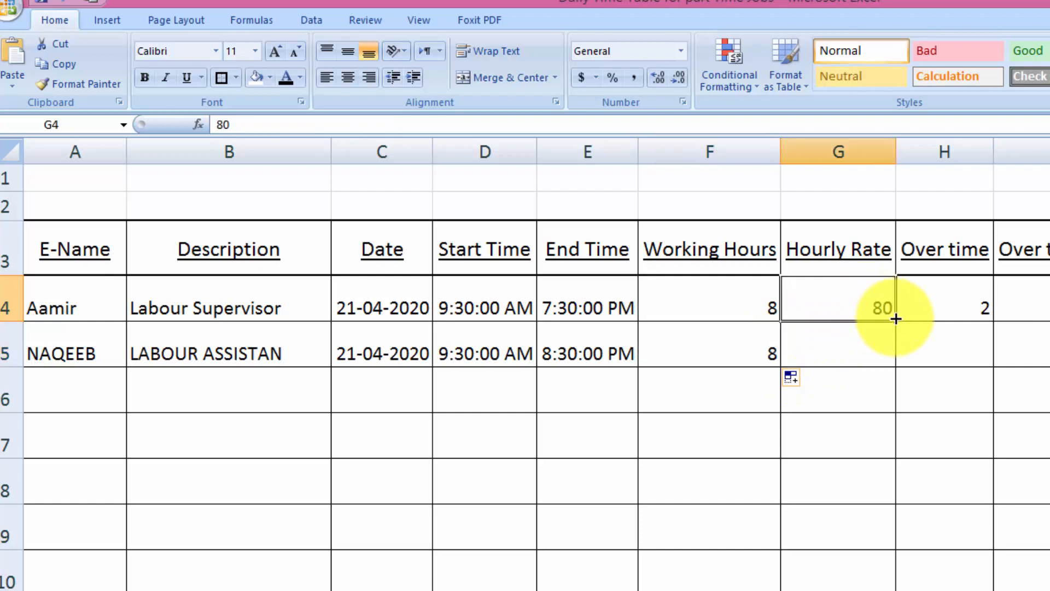
left_click_drag(896, 319, 896, 351)
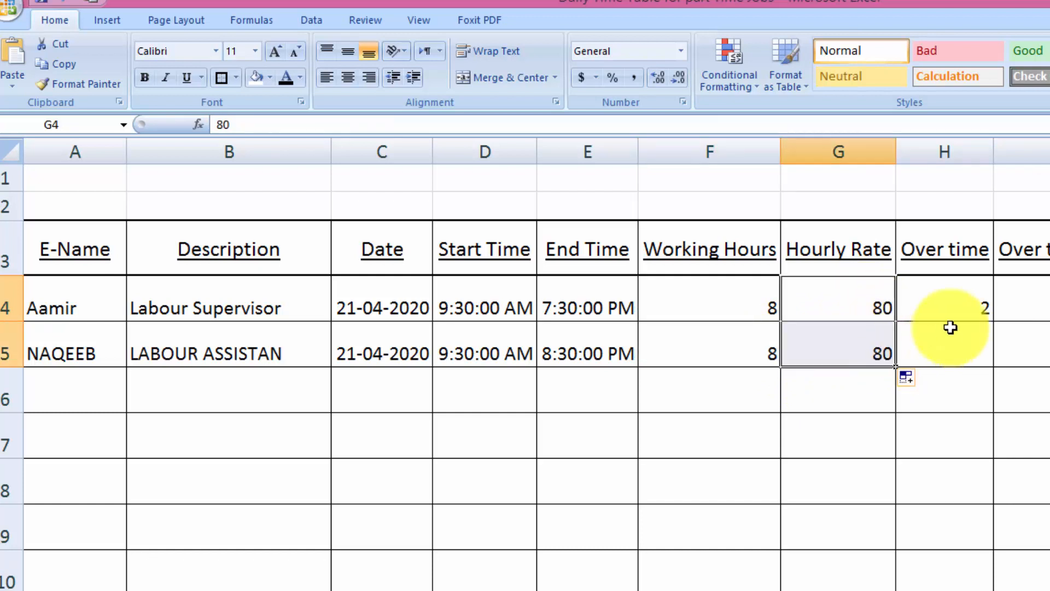
Fill the Over time, Over time Rate and Total Amount cells from row 4 down into row 5.
left_click(960, 317)
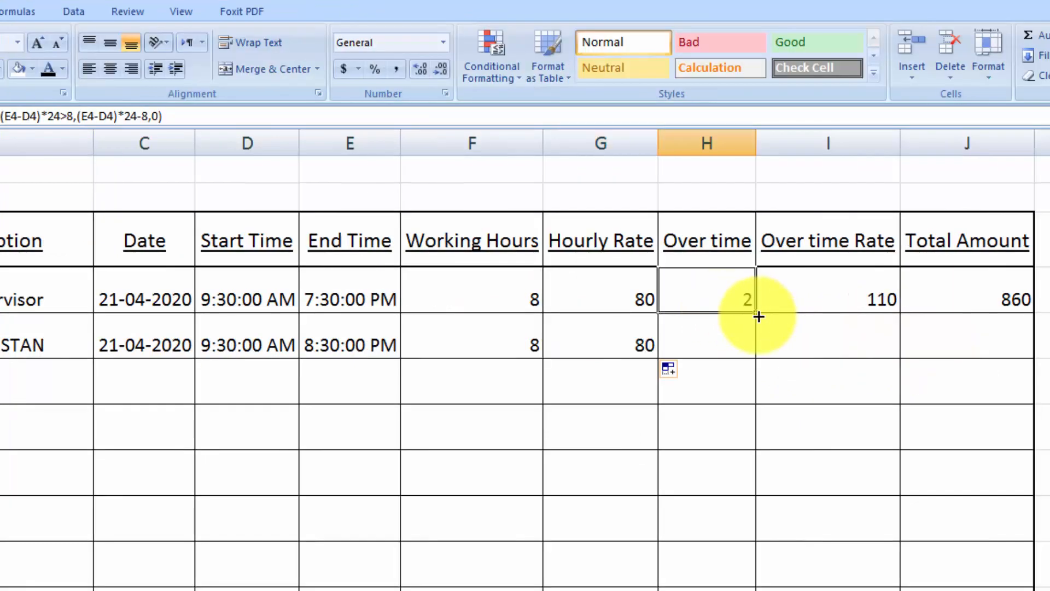
left_click_drag(759, 316, 755, 356)
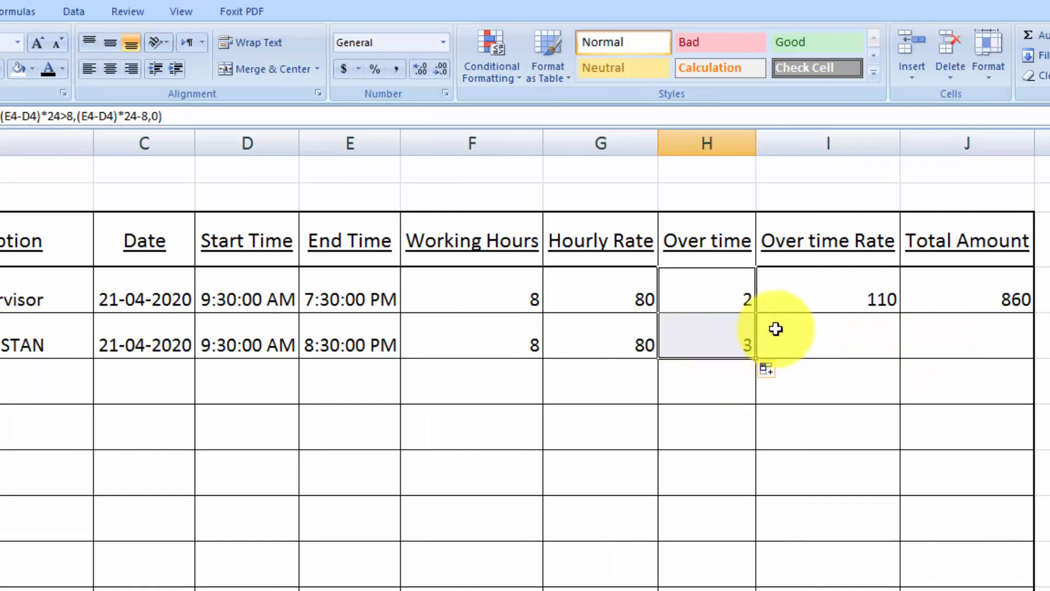
left_click(856, 298)
left_click_drag(898, 313, 902, 346)
left_click(945, 308)
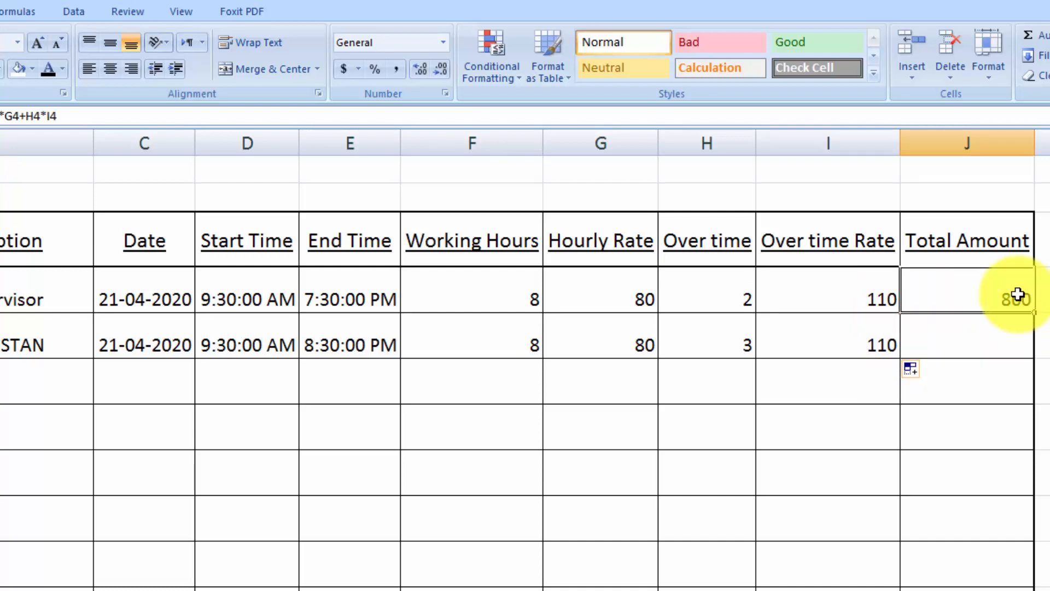
left_click_drag(1038, 313, 1032, 345)
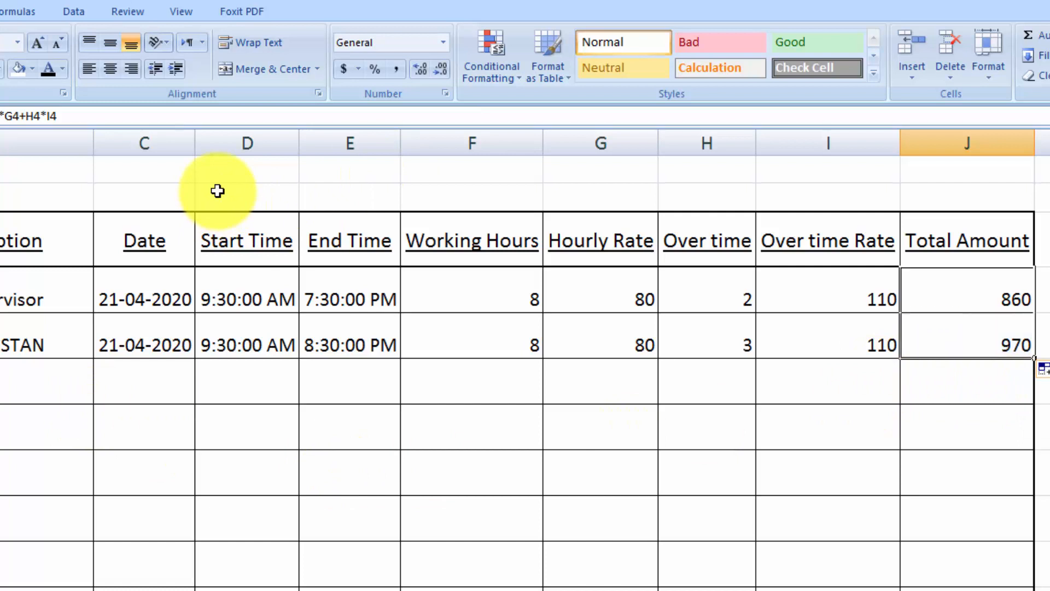
Merge and center cells C1:G1 above the table for a title.
left_click_drag(235, 174, 496, 179)
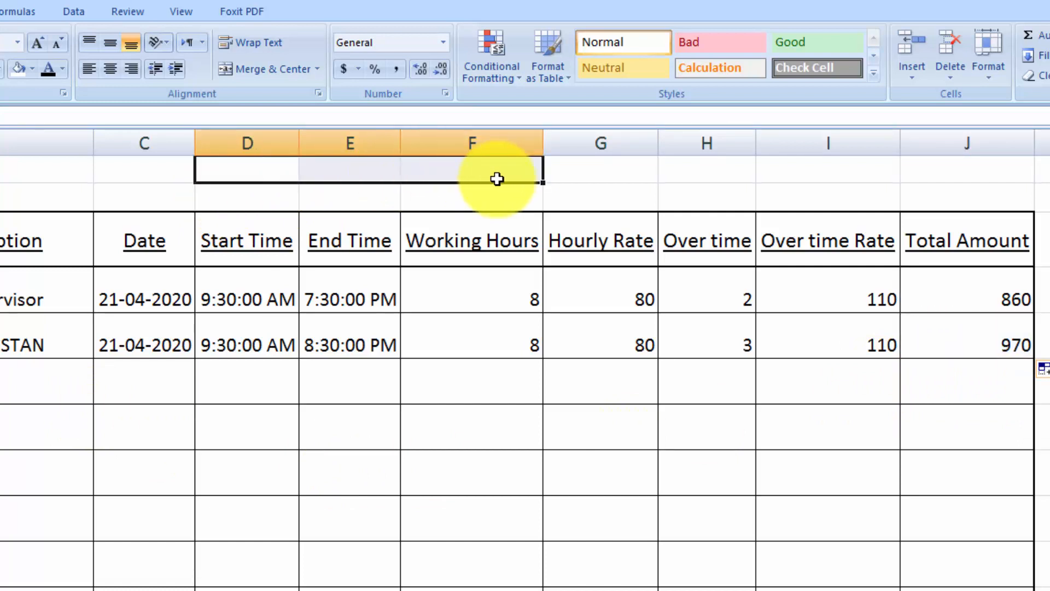
left_click_drag(181, 174, 567, 179)
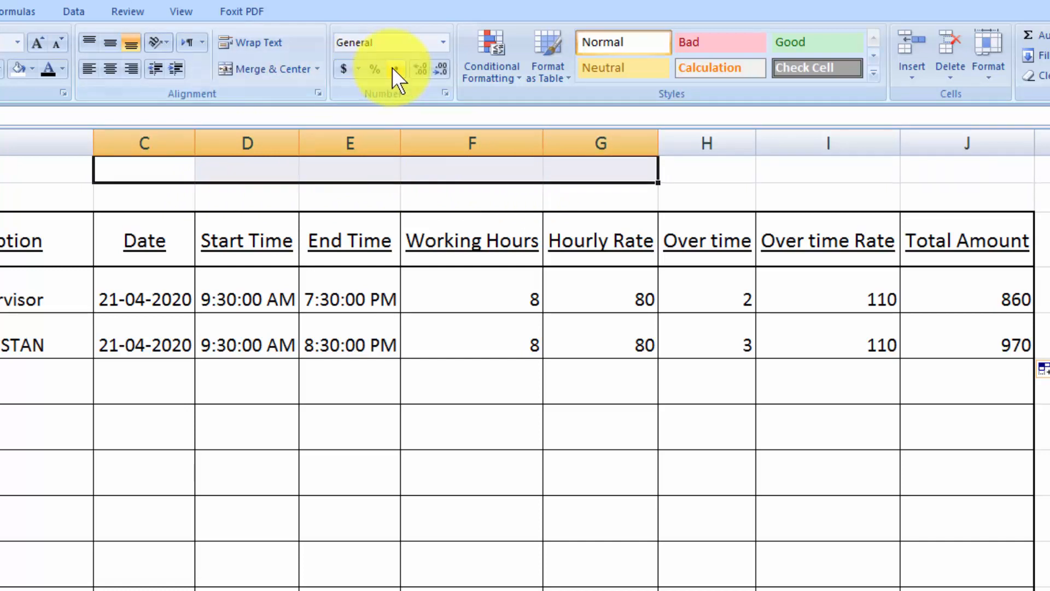
left_click(278, 74)
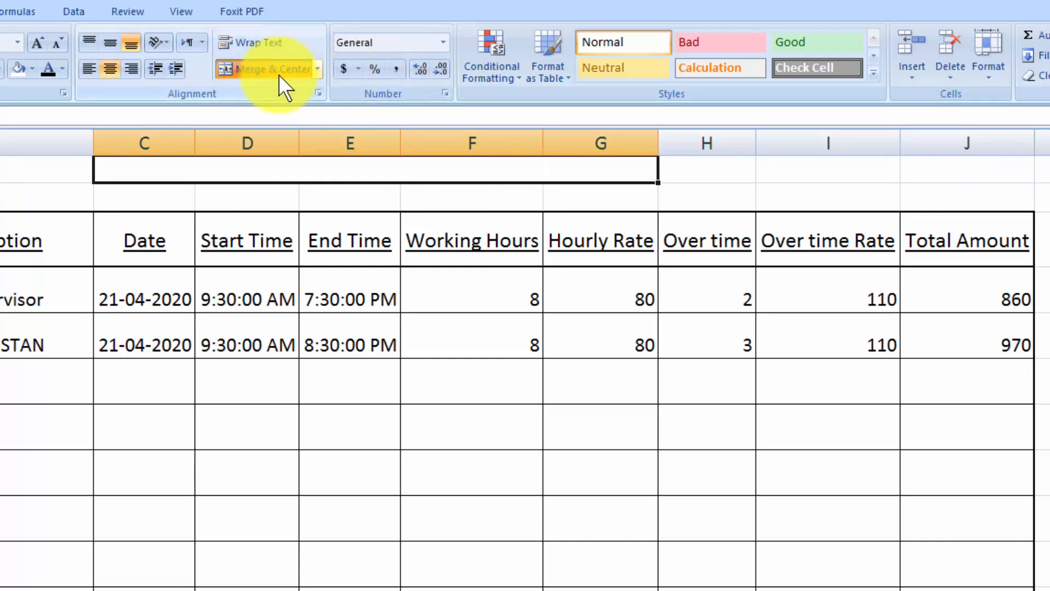
Begin the title in the merged cell C1:G1 with "Daily Time Table and O".
type("Daily")
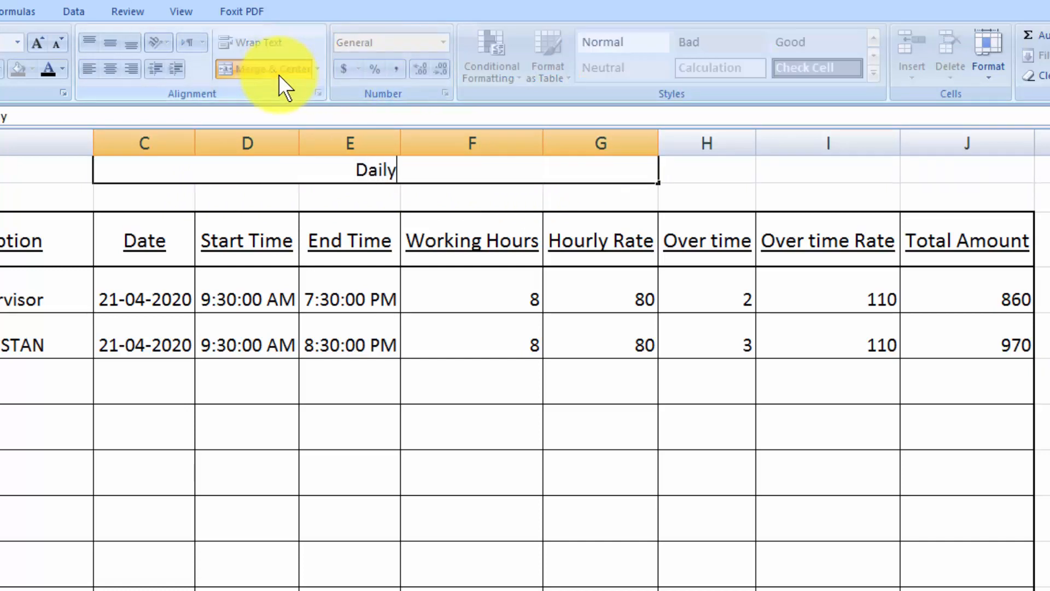
type(" Time ")
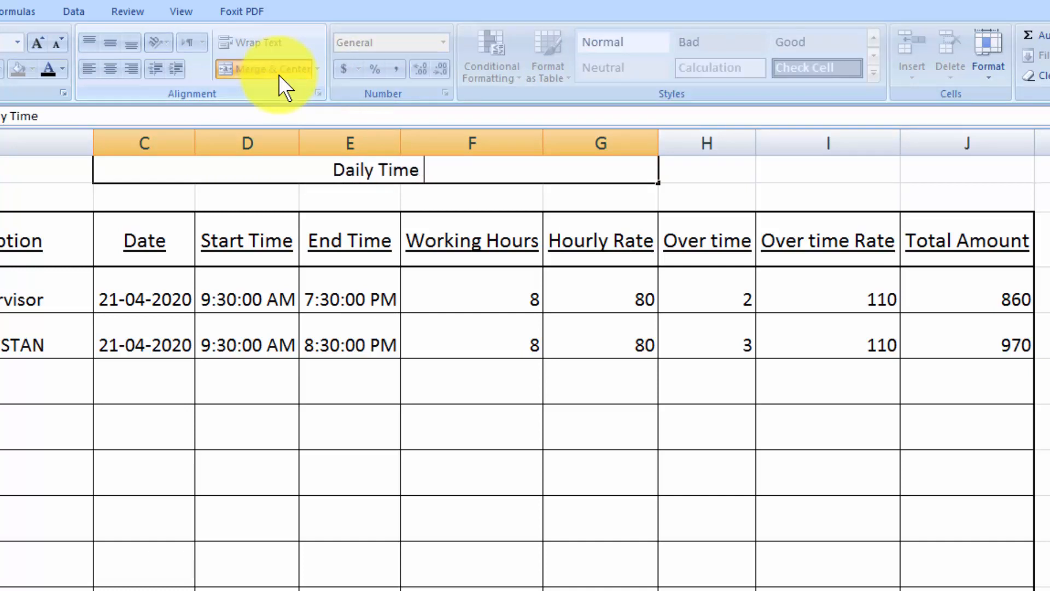
type("Table a")
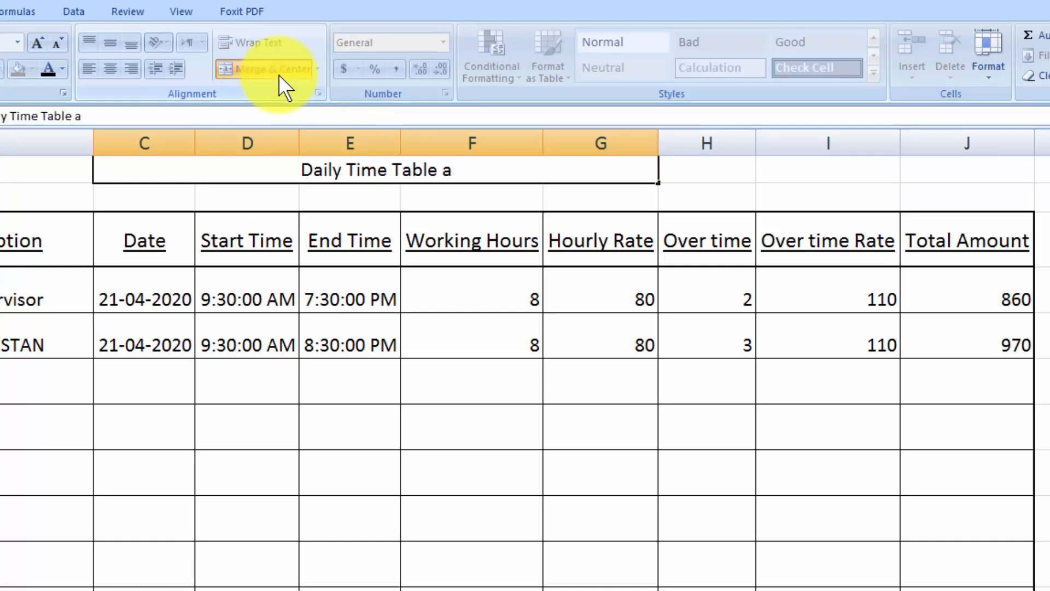
type("nd O")
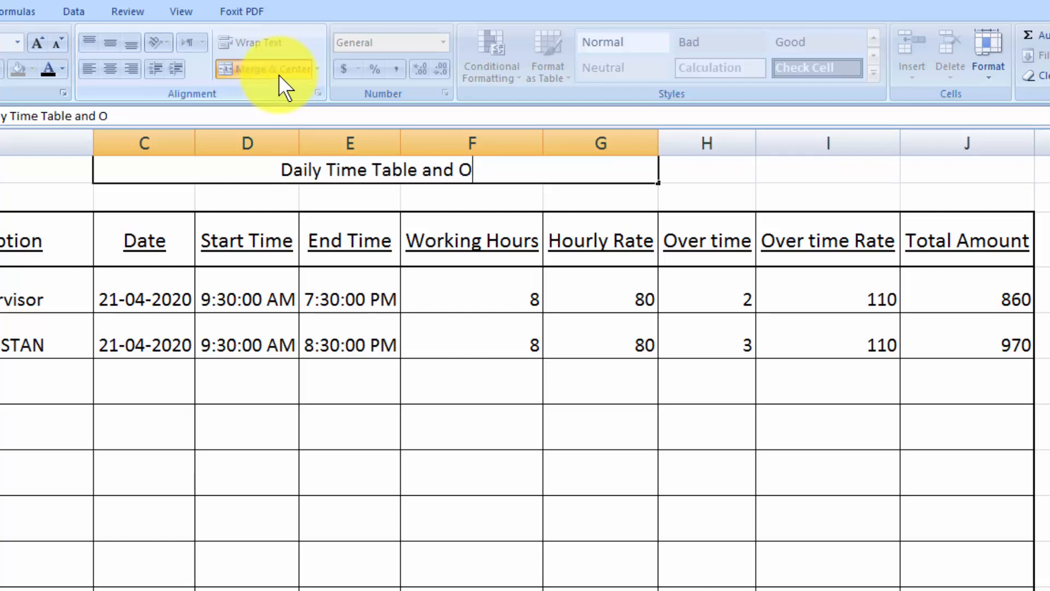
type("ver time J")
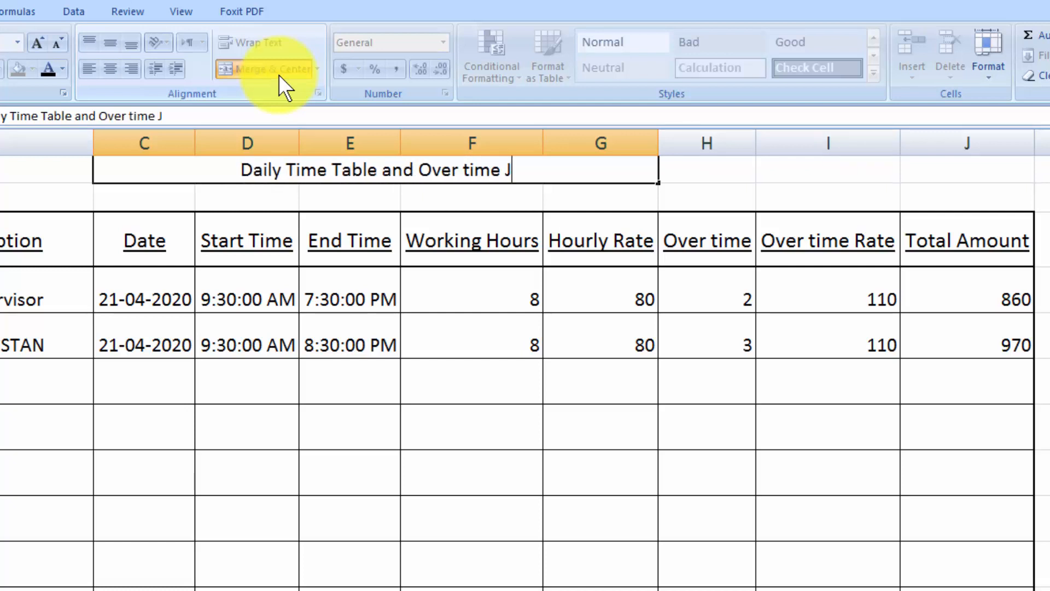
key("BackSpace")
key("BackSpace")
key("BackSpace")
key("BackSpace")
key("BackSpace")
key("BackSpace")
key("BackSpace")
key("BackSpace")
Complete the title in the merged cell C1:G1 as "Daily Time Table and Part Time Jobs".
key("BackSpace")
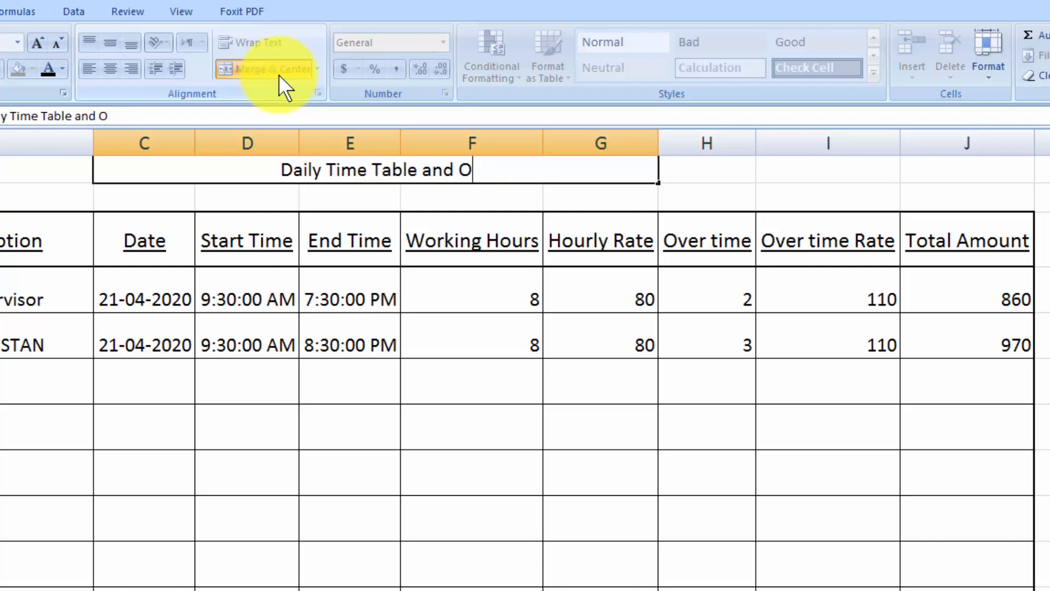
type("Part Time Jobs")
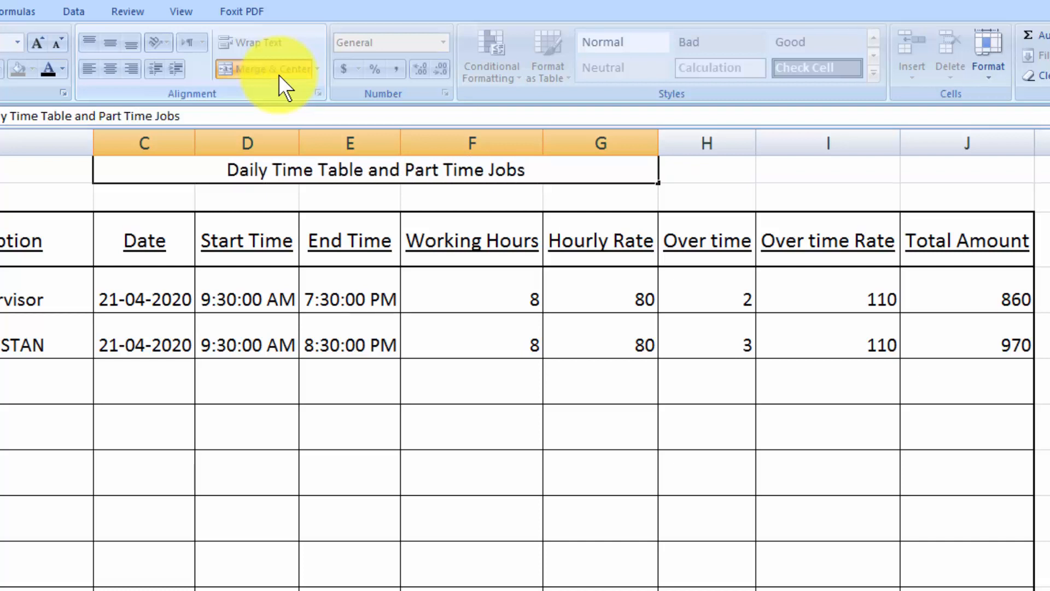
left_click(457, 290)
Enlarge the title in C1:G1 to font size 20 and make it underlined and bold.
left_click(610, 181)
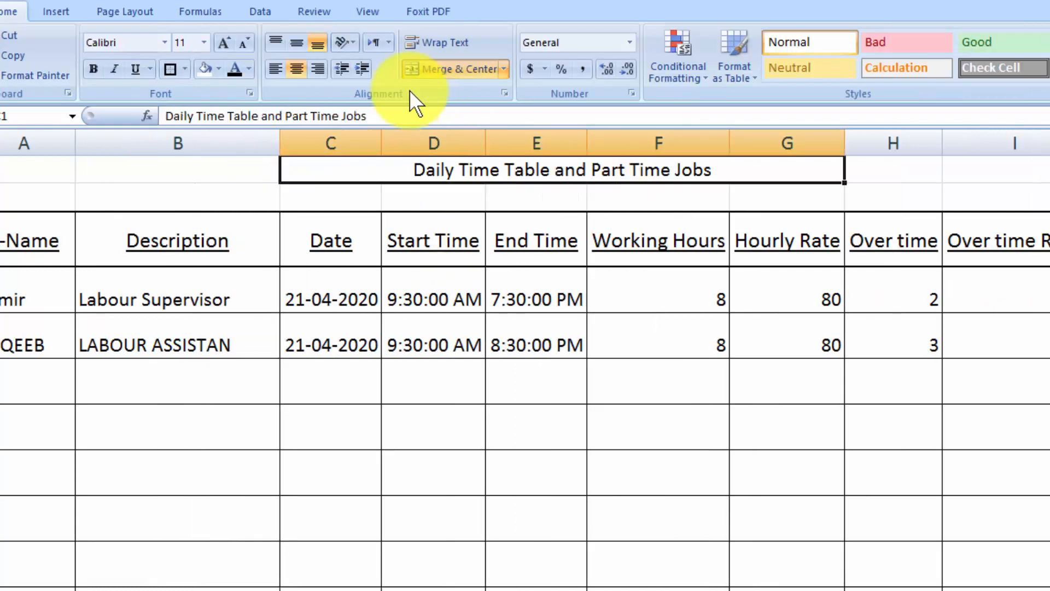
left_click(223, 43)
left_click(223, 43)
left_click(223, 43)
left_click(223, 43)
left_click(223, 43)
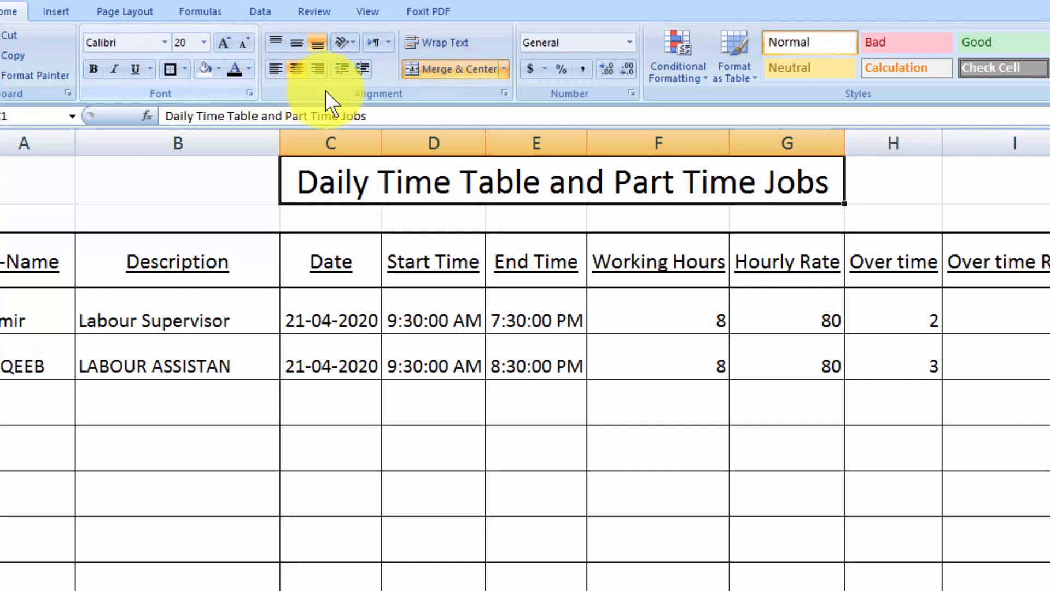
left_click(140, 70)
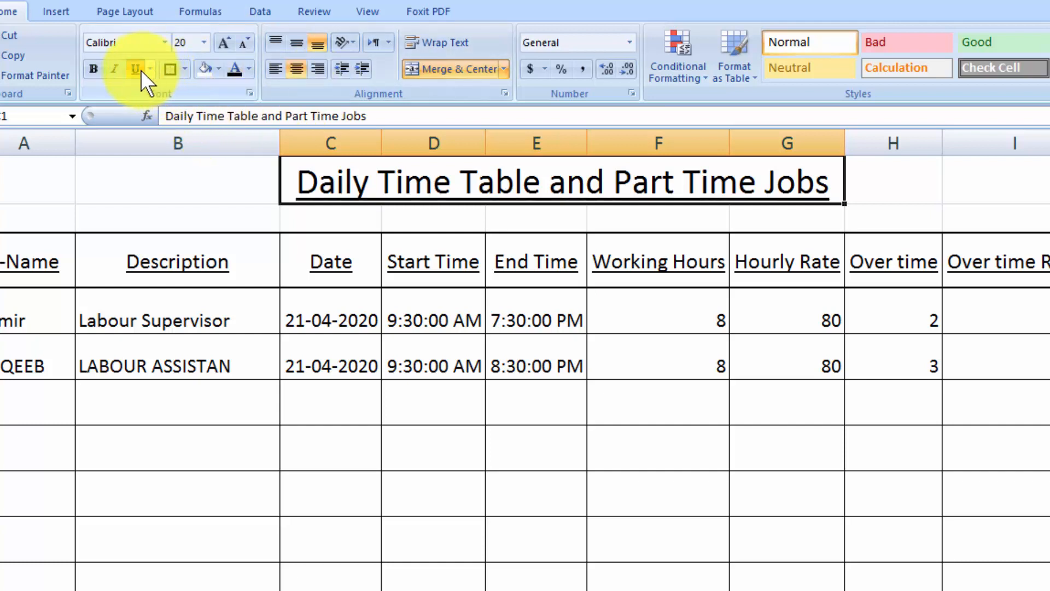
left_click(88, 71)
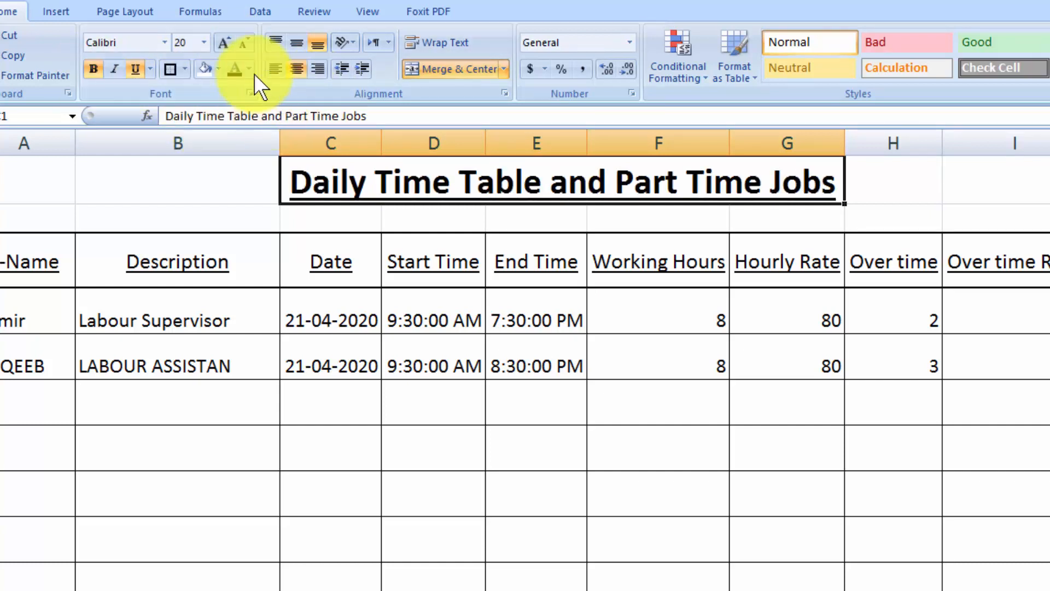
Give the title cell C1:G1 a blue fill and white text.
left_click(217, 69)
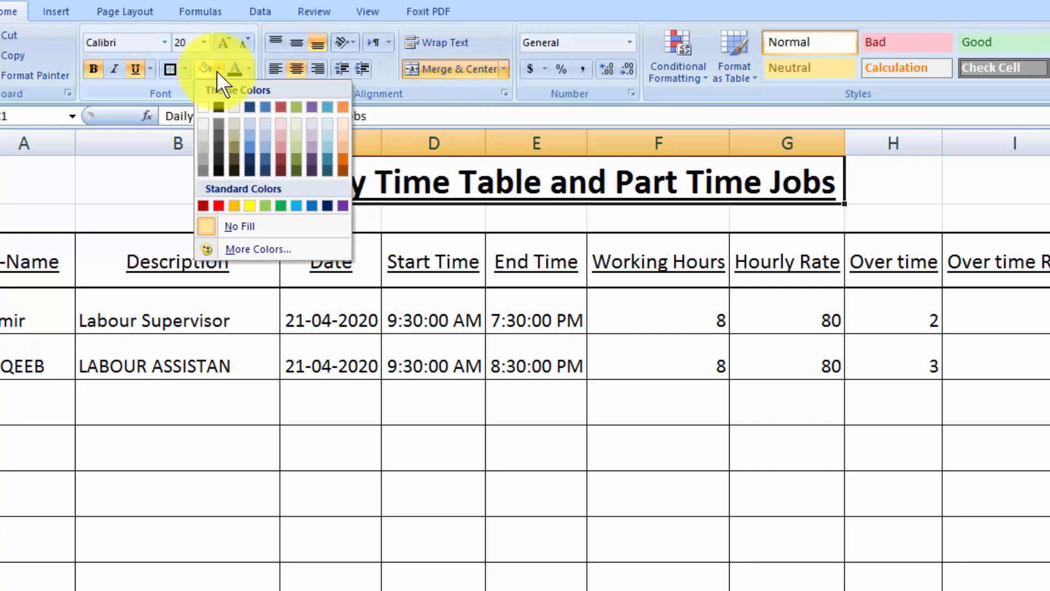
left_click(251, 147)
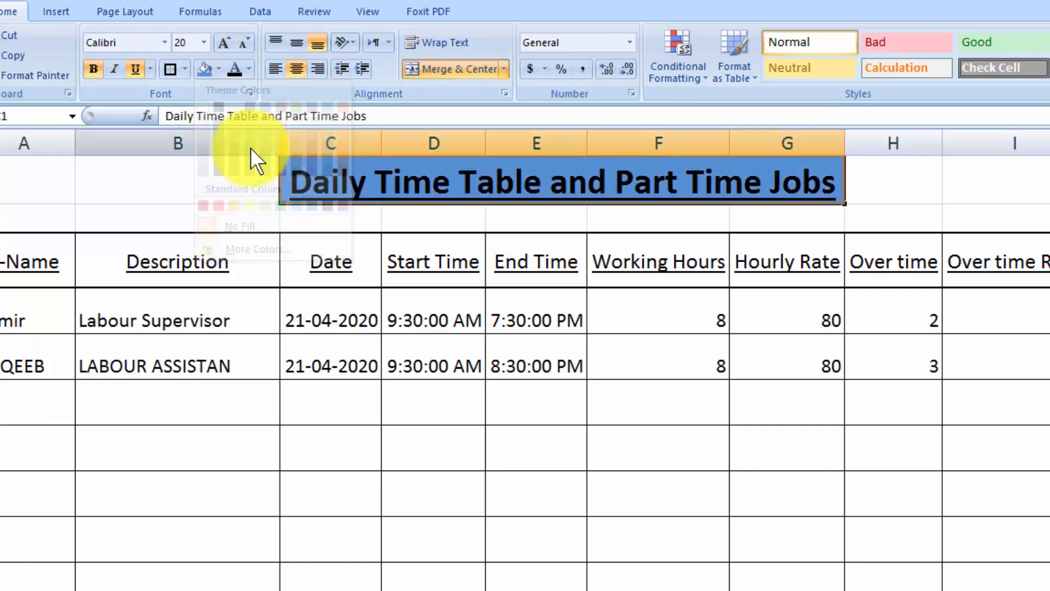
left_click(250, 69)
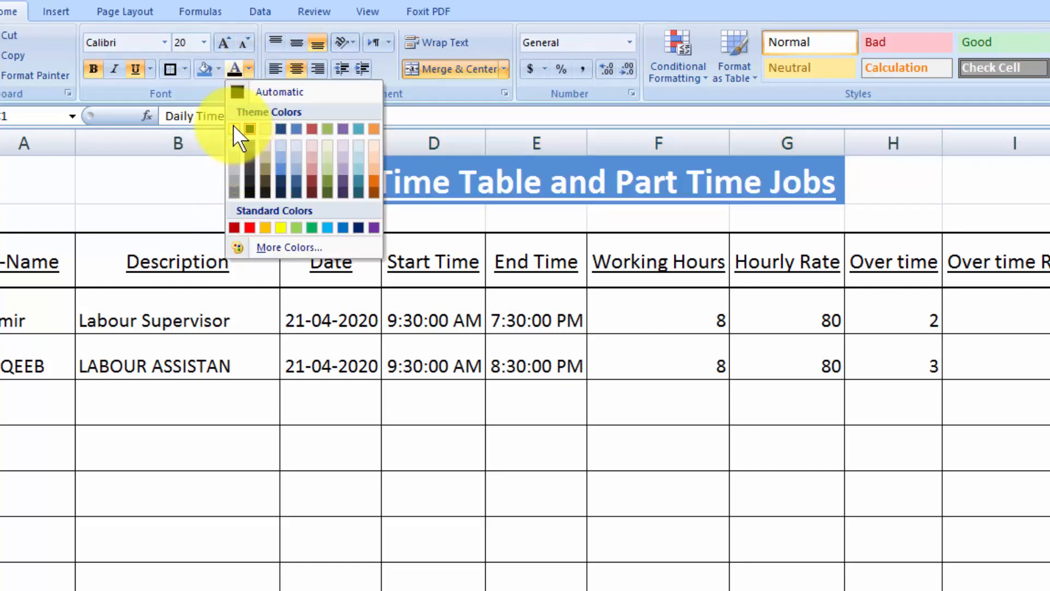
left_click(233, 127)
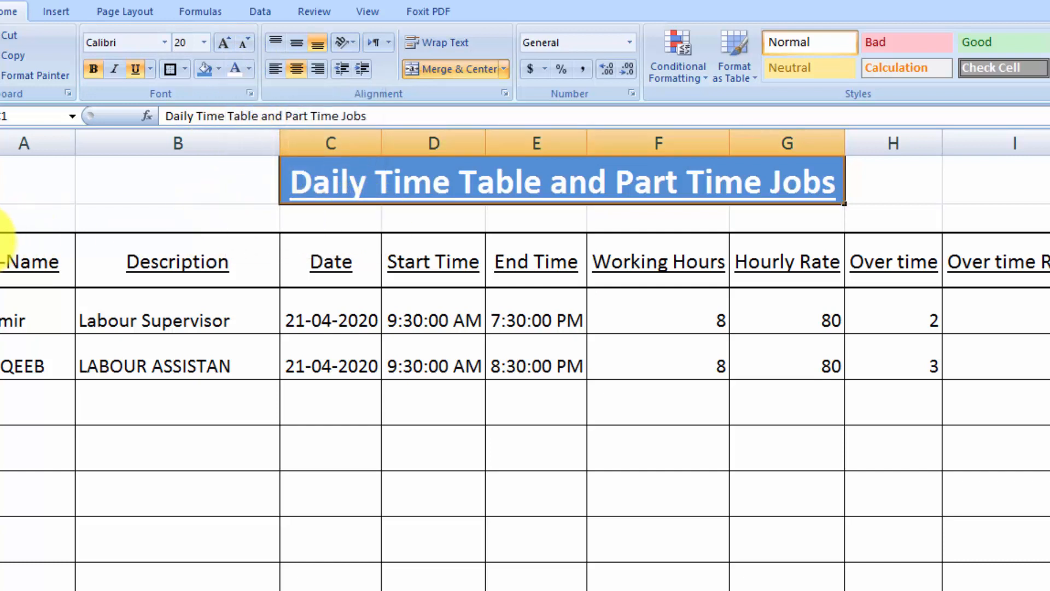
Reduce the height of the empty row 2 and add a black outline border around the title cell.
left_click_drag(2, 233, 2, 218)
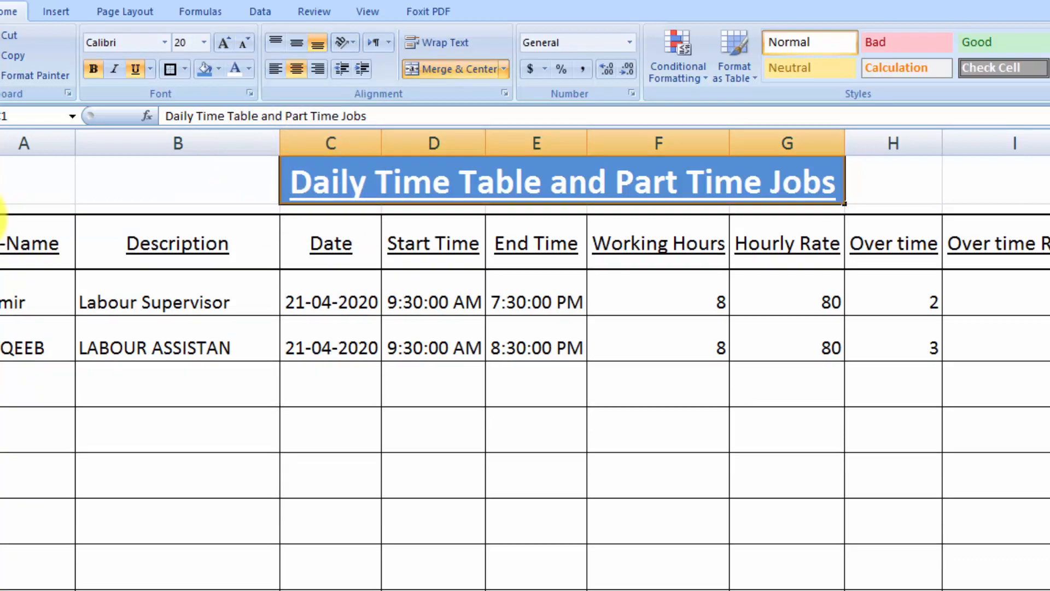
left_click(694, 389)
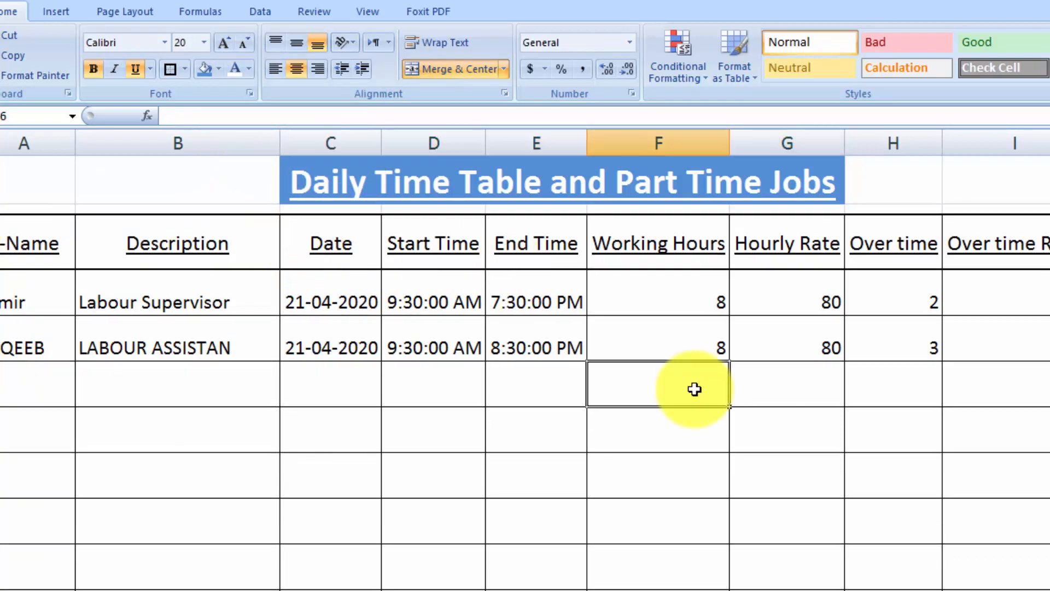
left_click(633, 177)
left_click(171, 69)
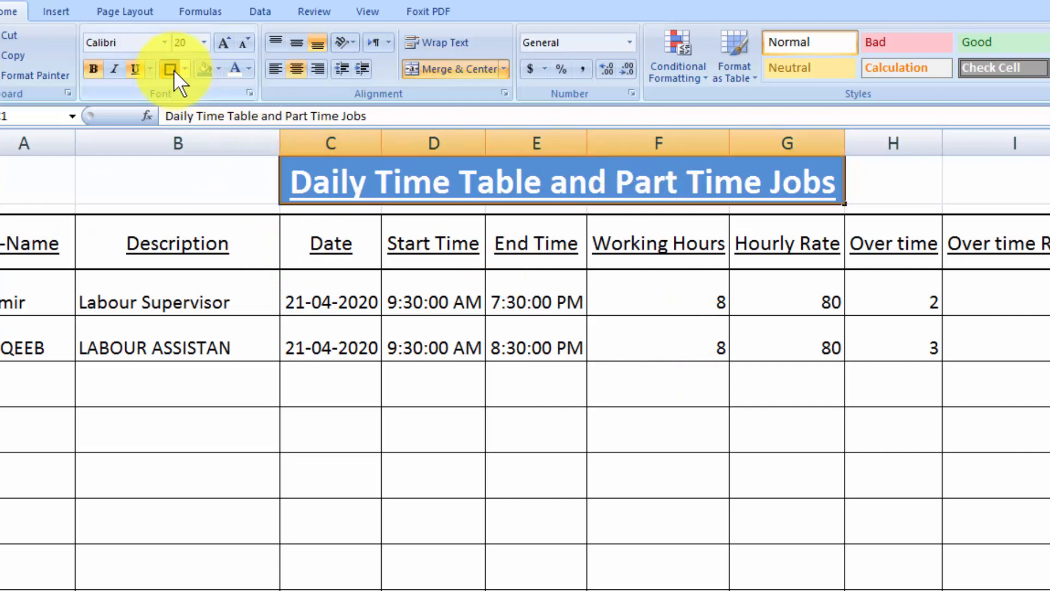
left_click(767, 458)
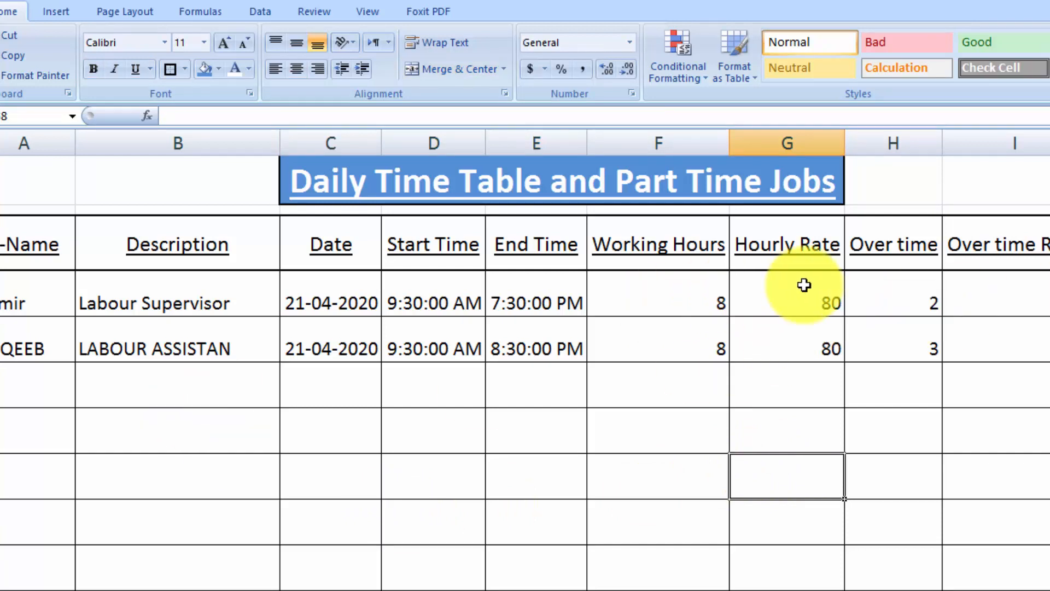
Apply the dollar accounting format to the Hourly Rate, Over time Rate and Total Amount values in rows 4 and 5.
left_click_drag(804, 290, 806, 343)
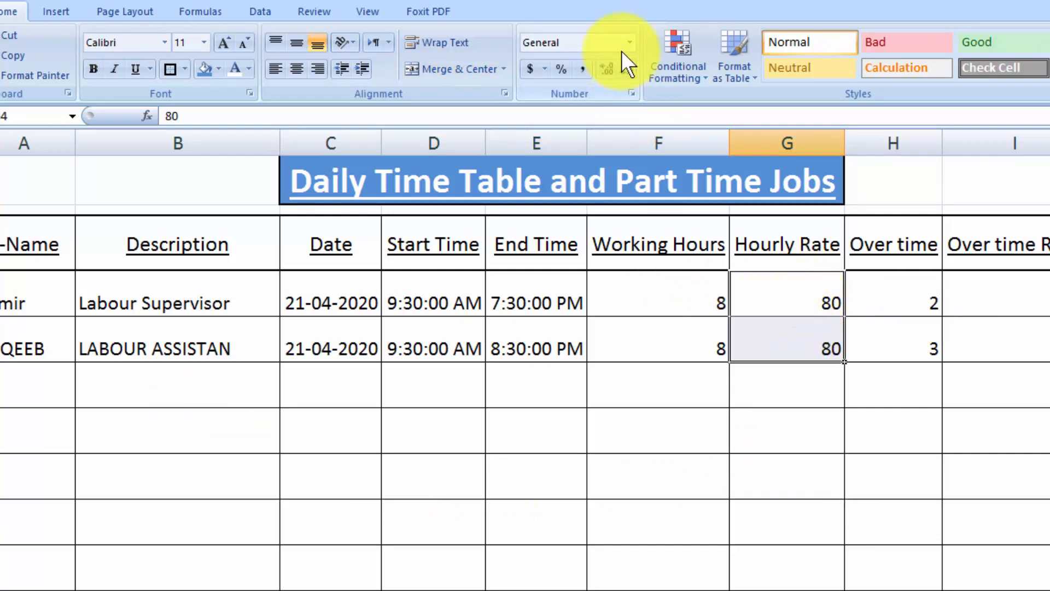
left_click(531, 70)
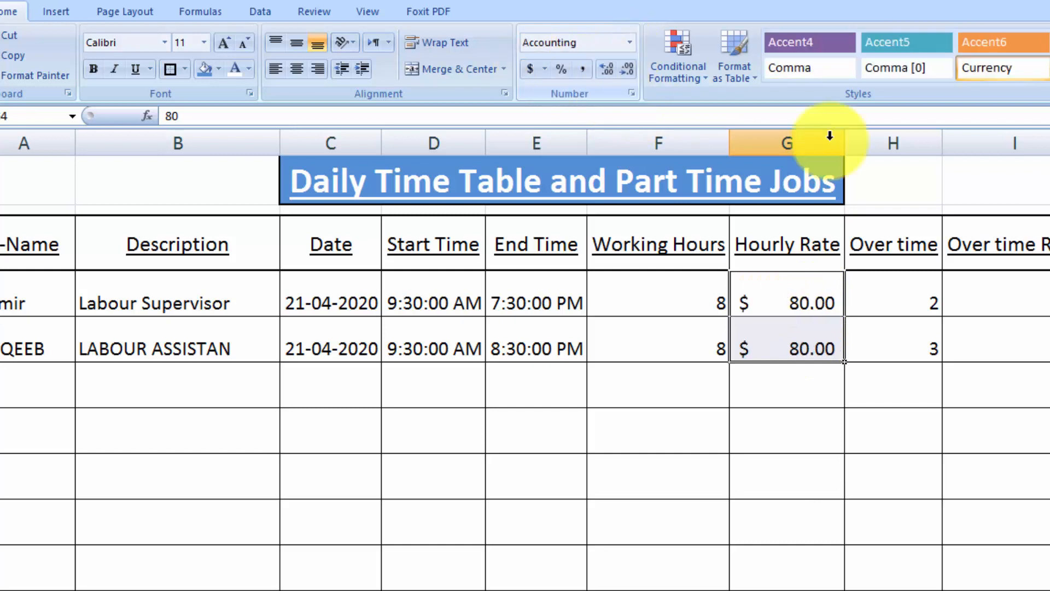
left_click(1046, 302)
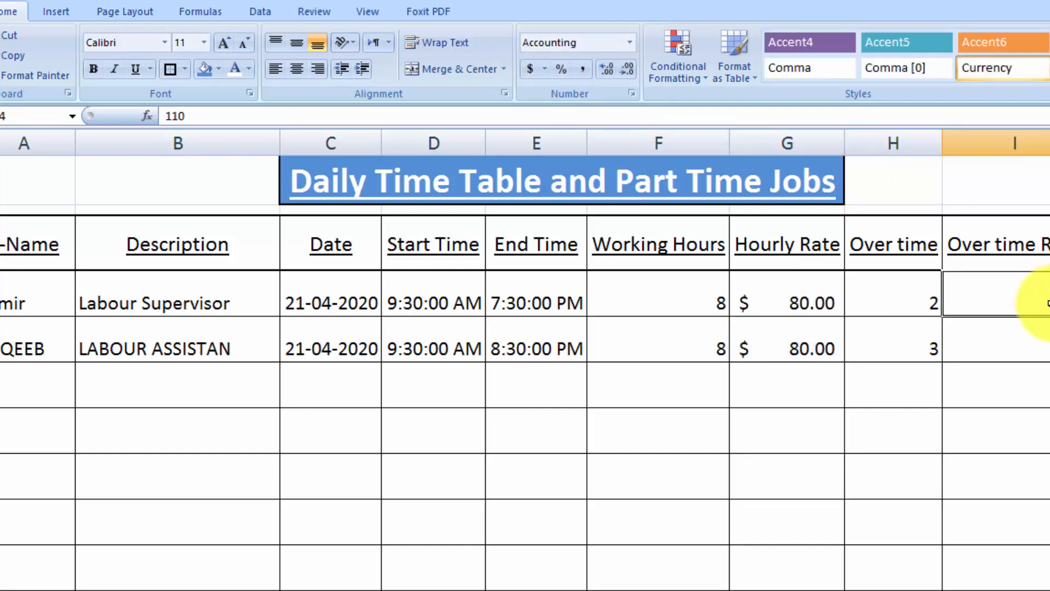
left_click_drag(1046, 302, 1049, 340)
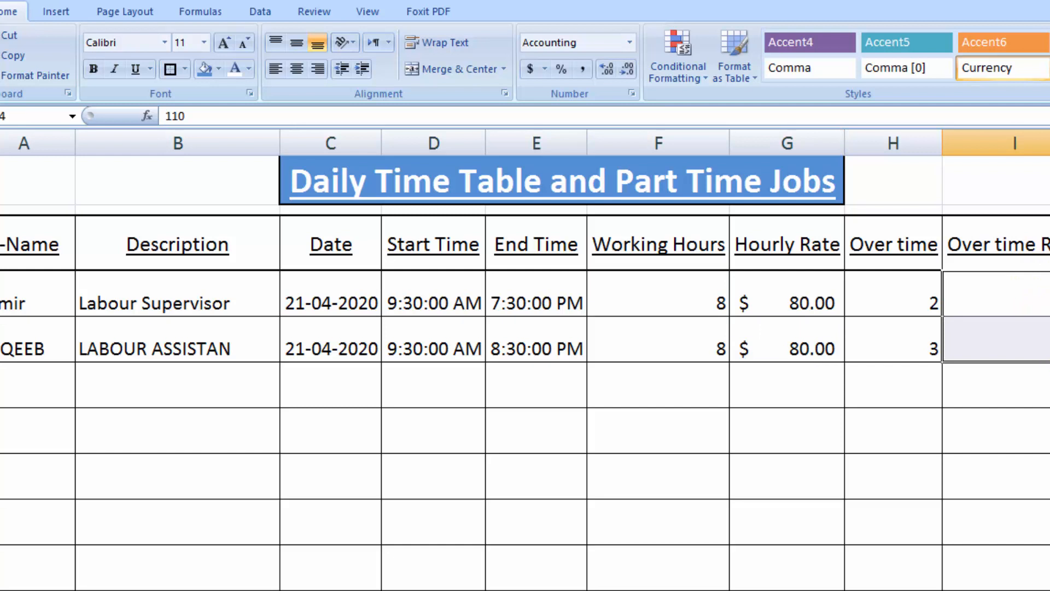
left_click(530, 70)
left_click(1042, 512)
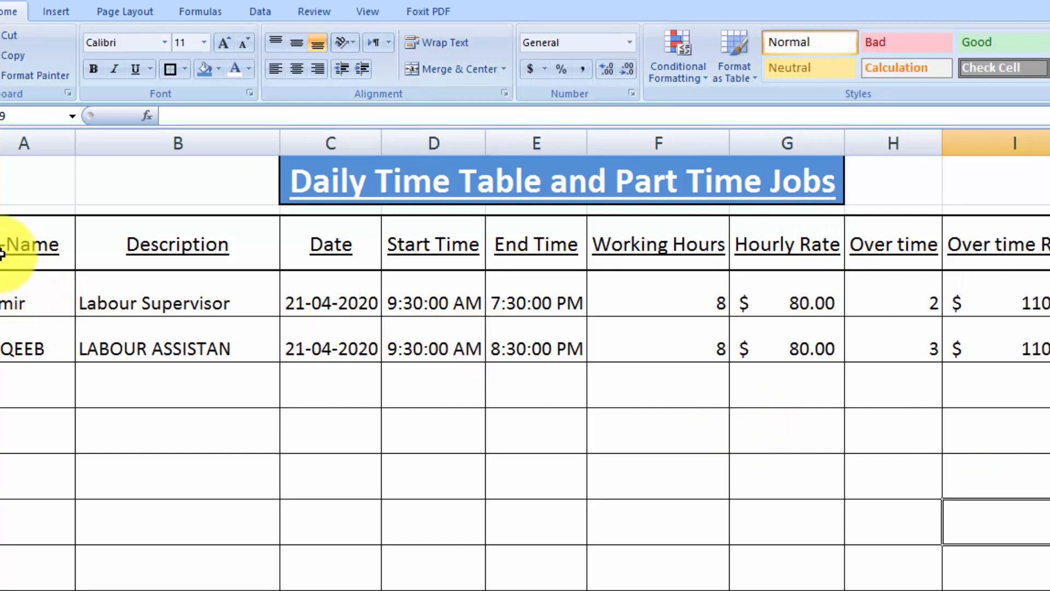
Make the header row A3:J3 bold and widen the Start Time, Working Hours and Over time columns to fit their headings.
left_click_drag(1, 251, 1047, 246)
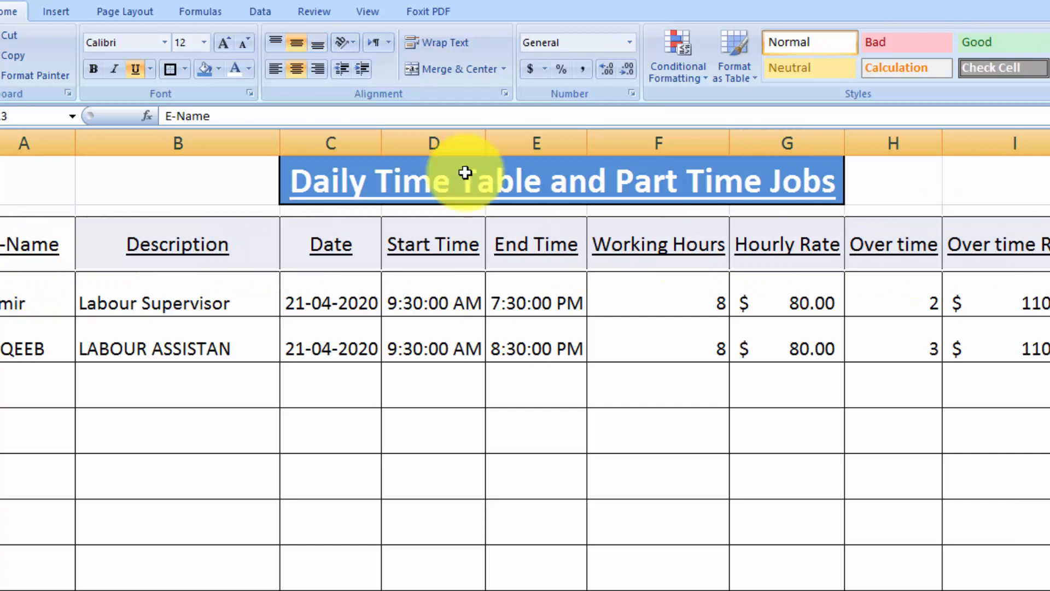
left_click(93, 68)
left_click_drag(490, 143, 493, 143)
left_click_drag(732, 148, 741, 143)
double_click(857, 136)
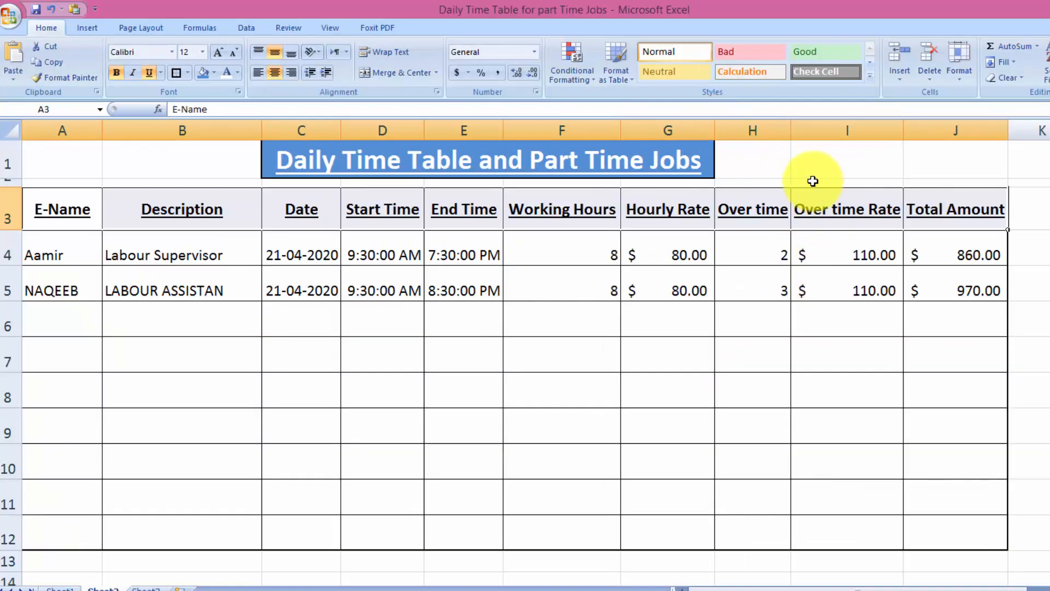
left_click(773, 276)
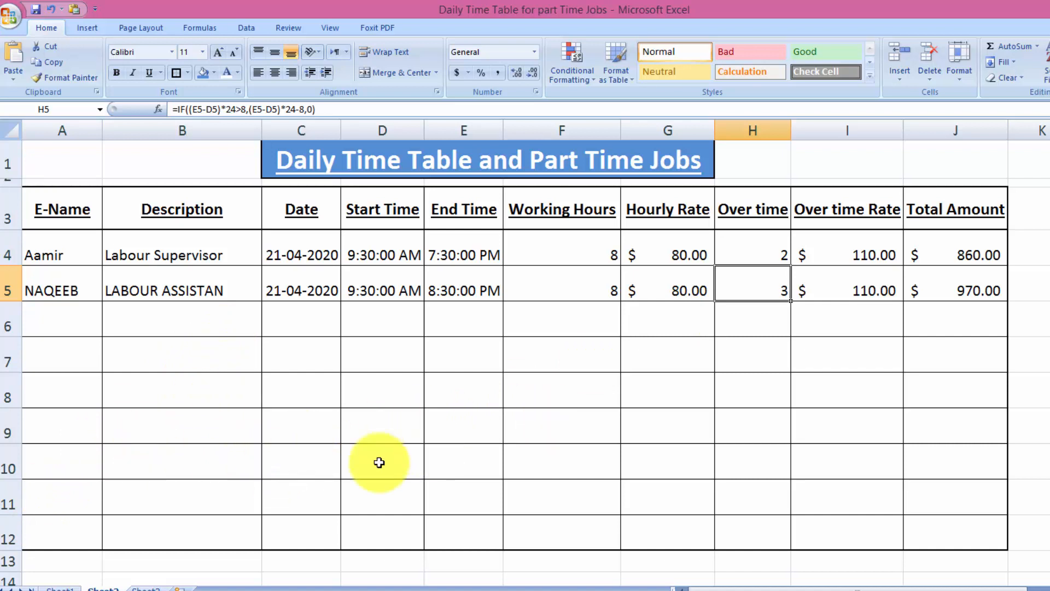
key("Down")
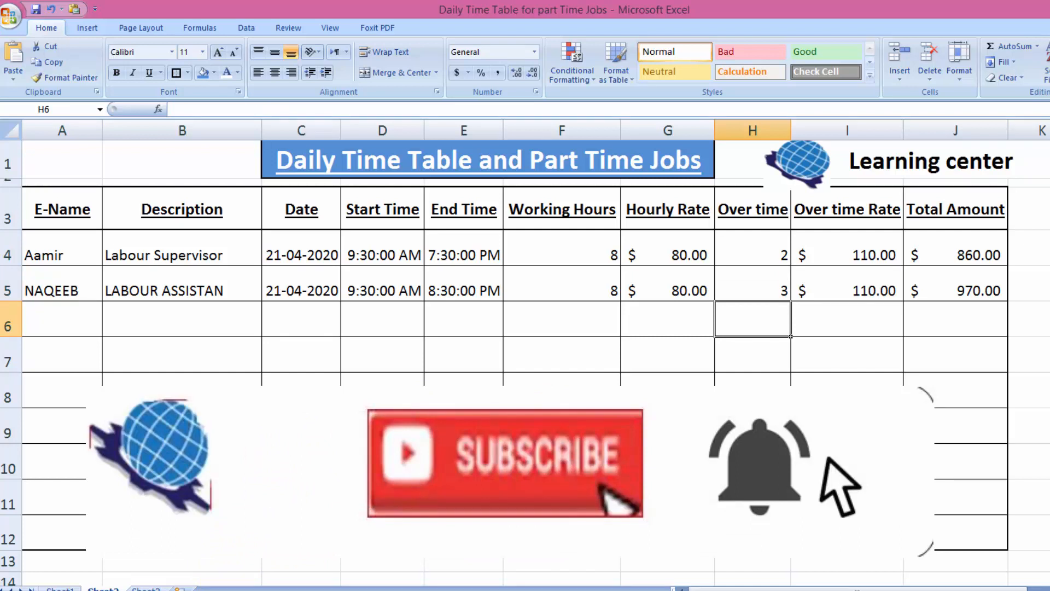